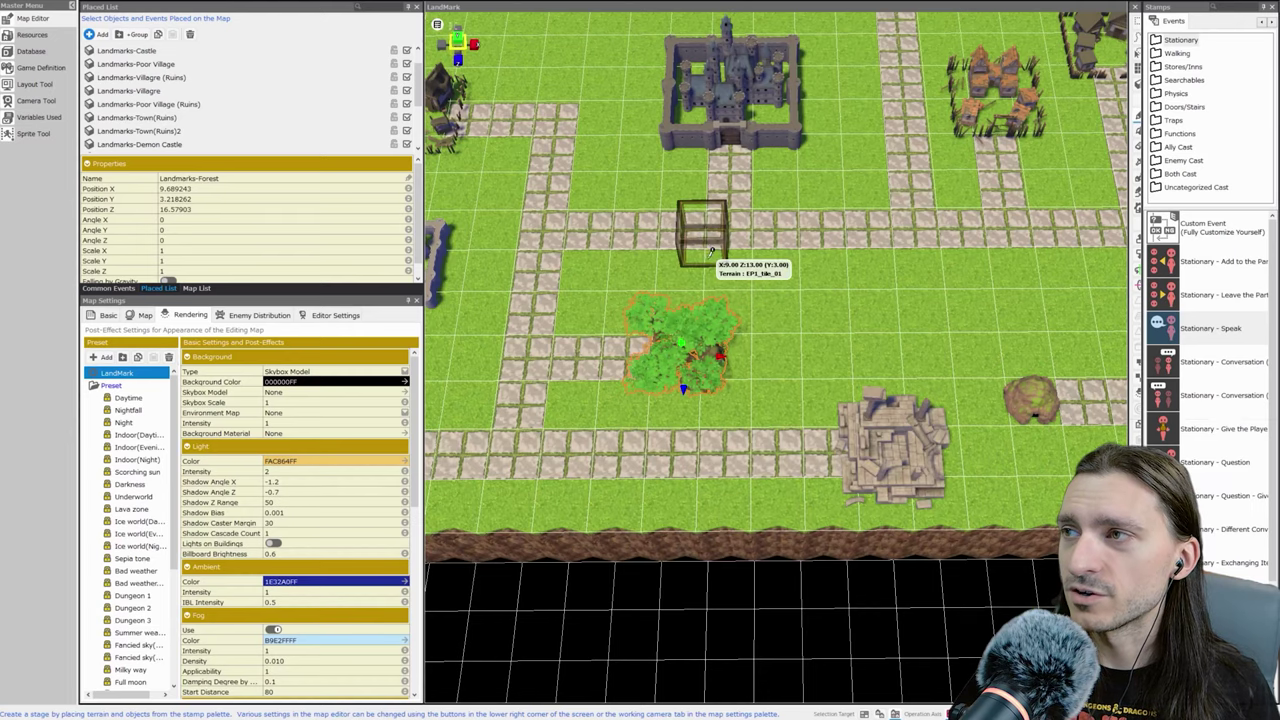
- Select the Landmarks-Forest tree on the village map and zoom the camera in on it
{"action": "left_click", "coordinate": [694, 368]}
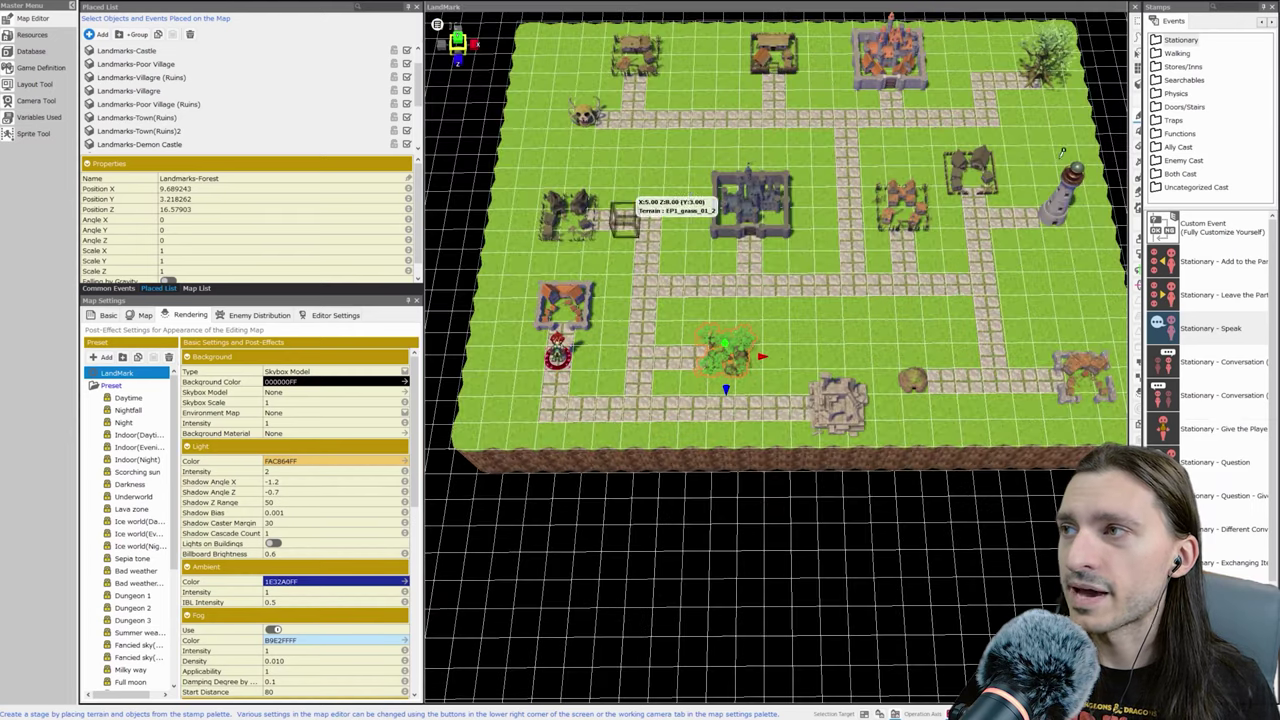
{"action": "scroll", "coordinate": [800, 450], "scroll_direction": "up", "scroll_amount": 3}
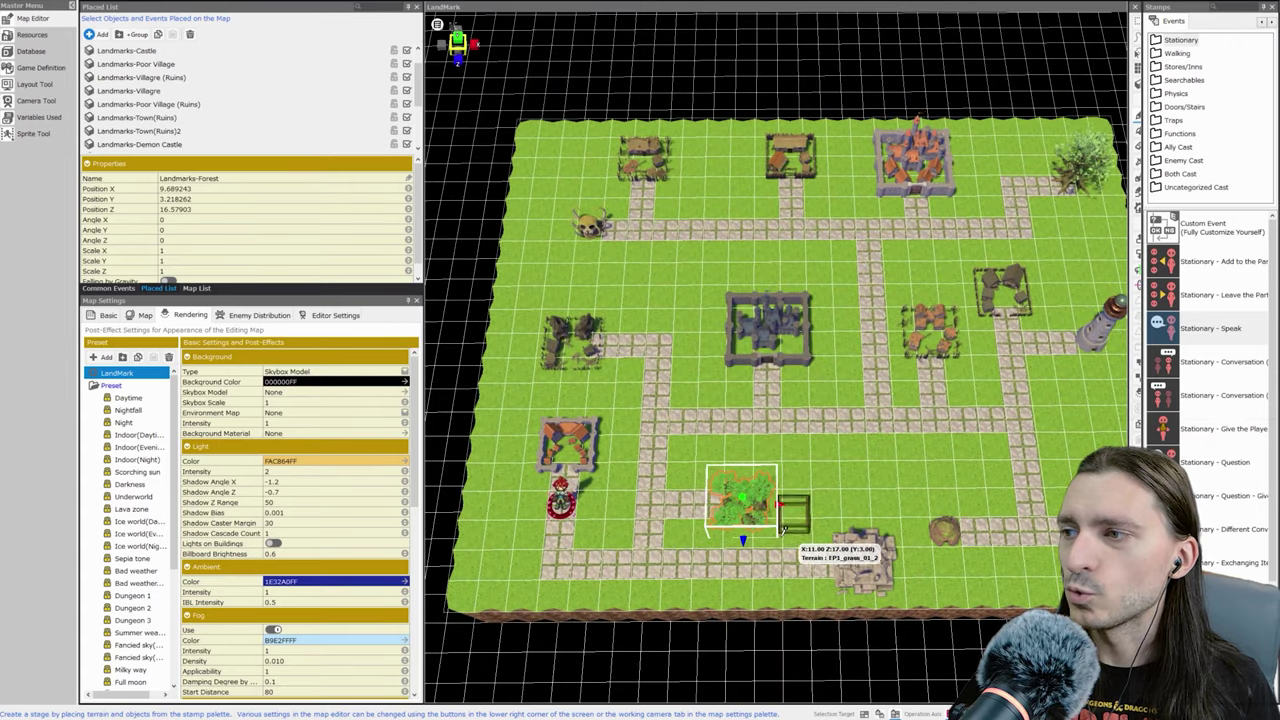
{"action": "scroll", "coordinate": [783, 530], "scroll_direction": "up", "scroll_amount": 5}
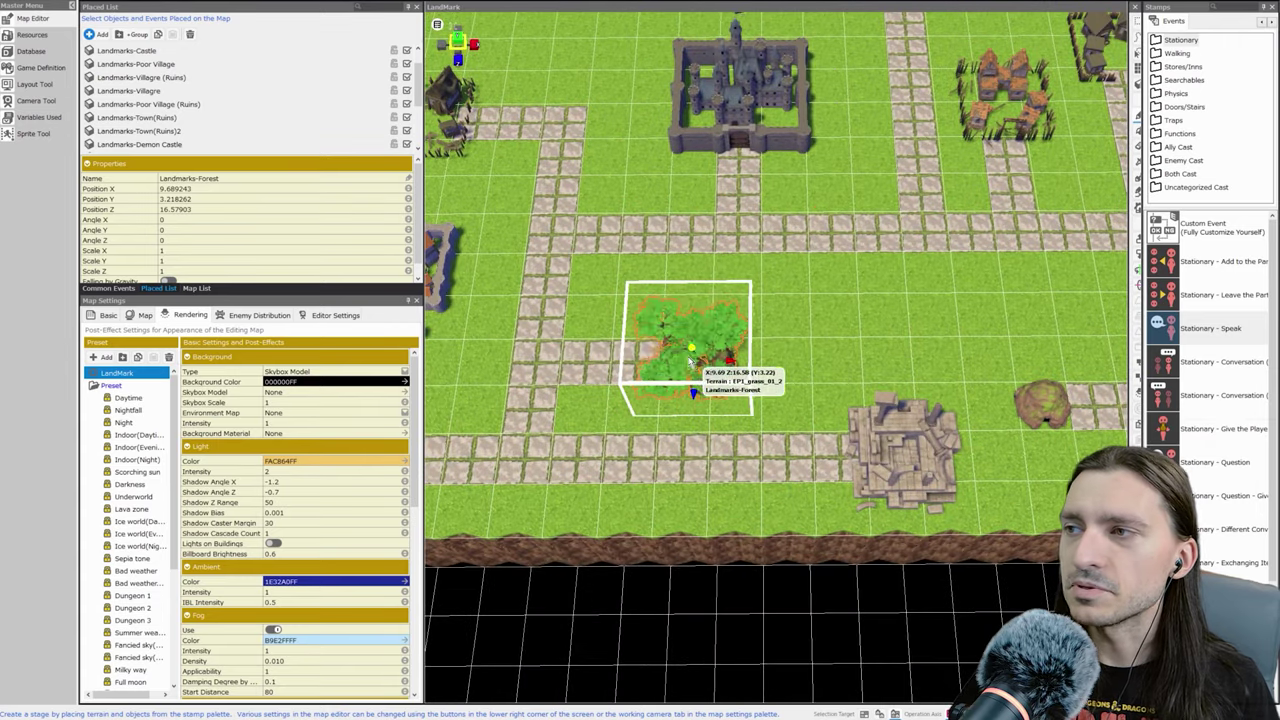
{"action": "scroll", "coordinate": [690, 346], "scroll_direction": "up", "scroll_amount": 3}
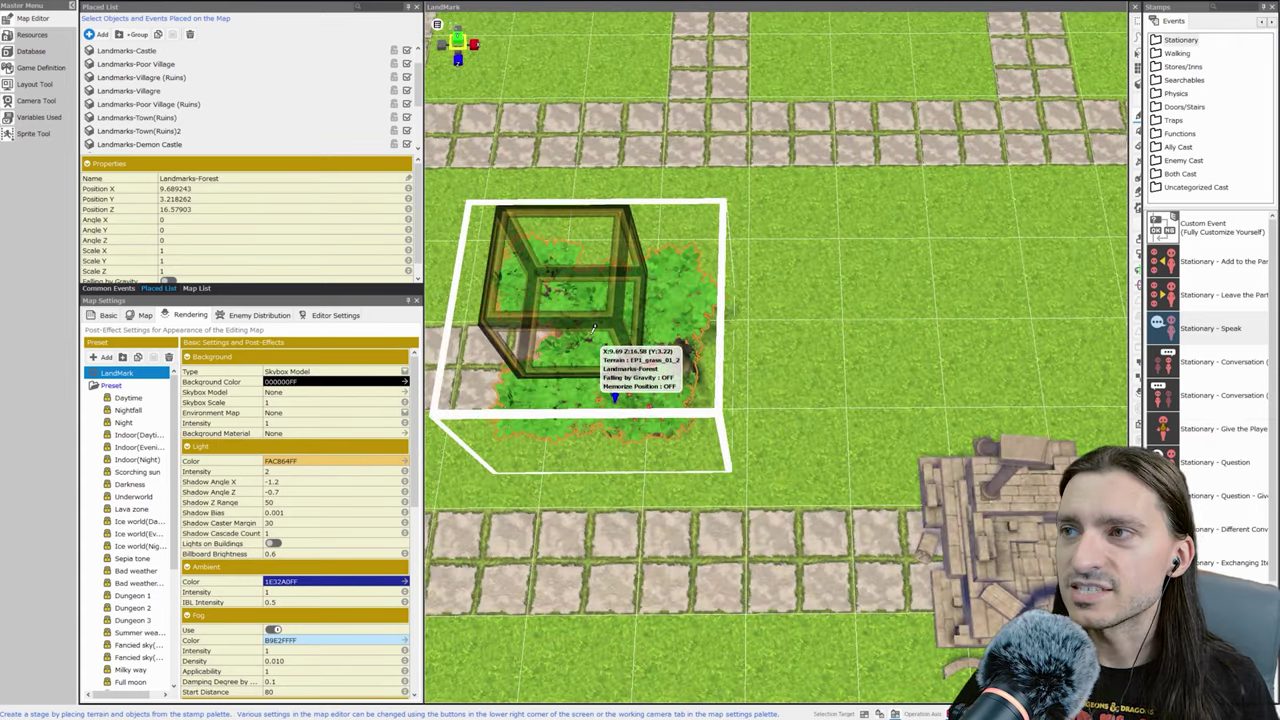
- Copy the forest tree event's entire command script
{"action": "right_click", "coordinate": [594, 326]}
{"action": "left_click", "coordinate": [630, 357]}
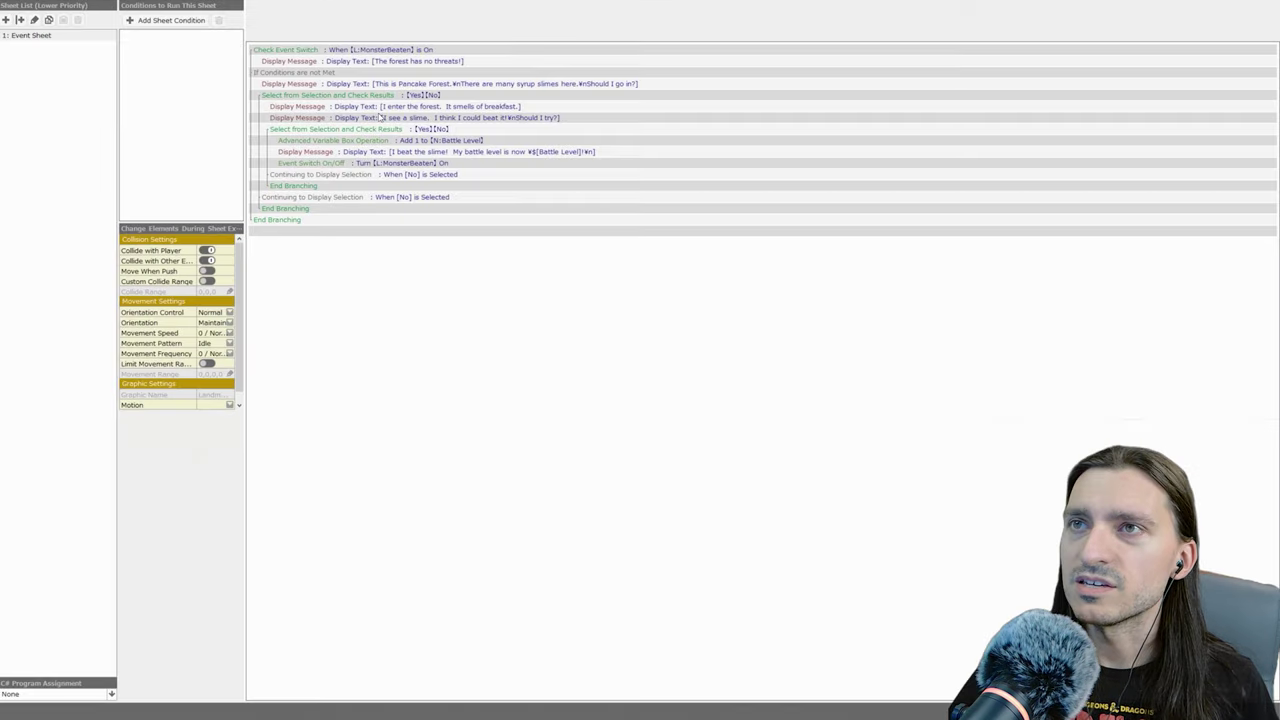
{"action": "left_click", "coordinate": [316, 52]}
{"action": "right_click", "coordinate": [316, 51]}
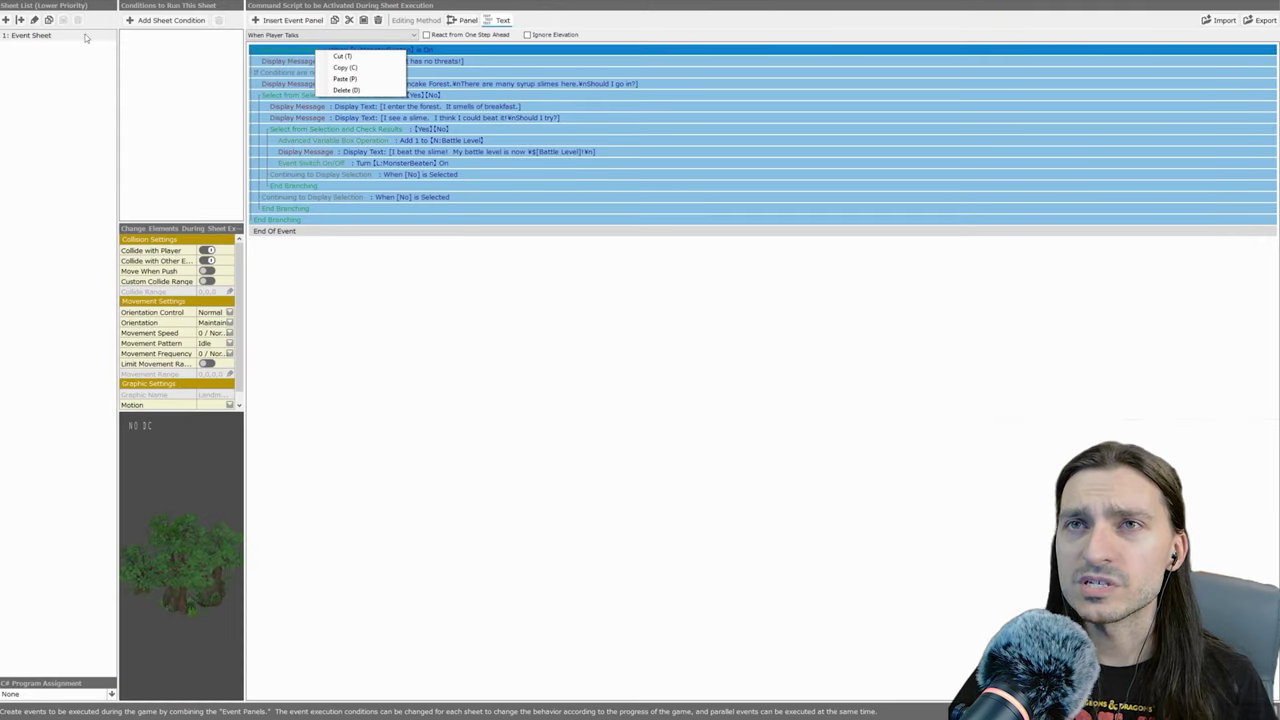
{"action": "left_click", "coordinate": [421, 344]}
{"action": "right_click", "coordinate": [322, 49]}
{"action": "left_click", "coordinate": [742, 344]}
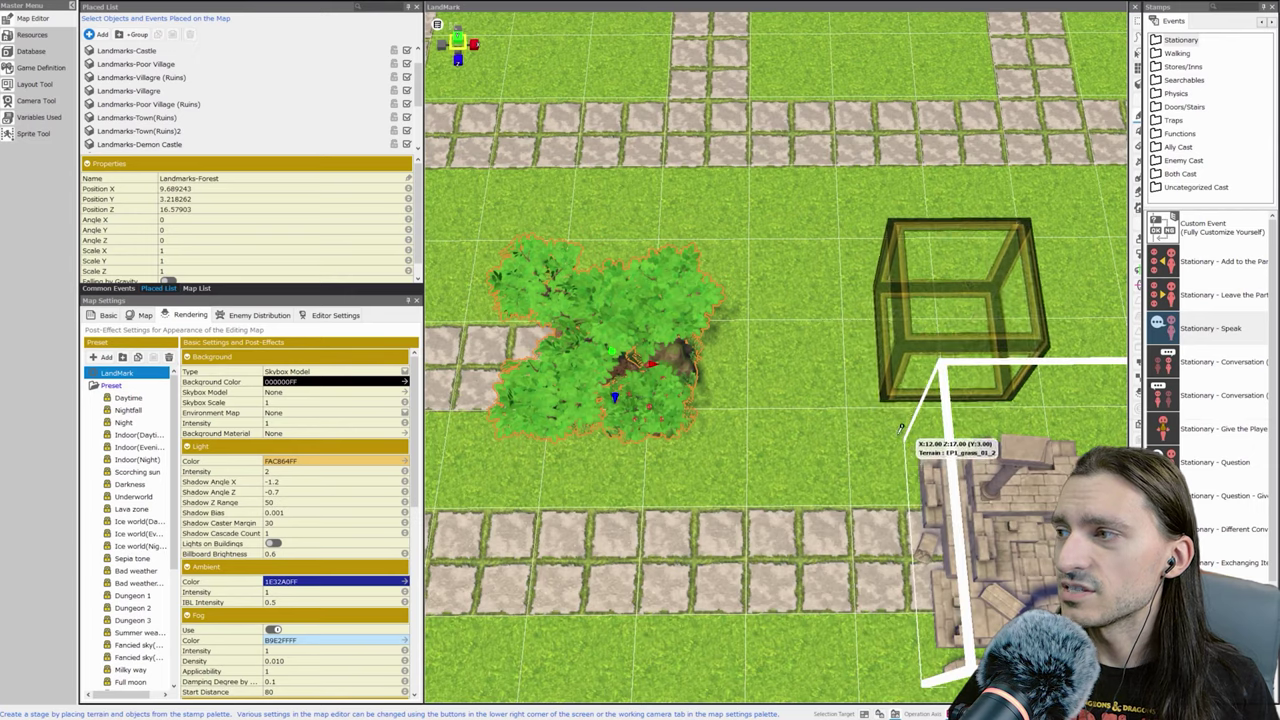
- Convert the Village (Ruins) landmark into a new Custom Event
{"action": "scroll", "coordinate": [880, 450], "scroll_direction": "up", "scroll_amount": 5}
{"action": "scroll", "coordinate": [897, 400], "scroll_direction": "down", "scroll_amount": 5}
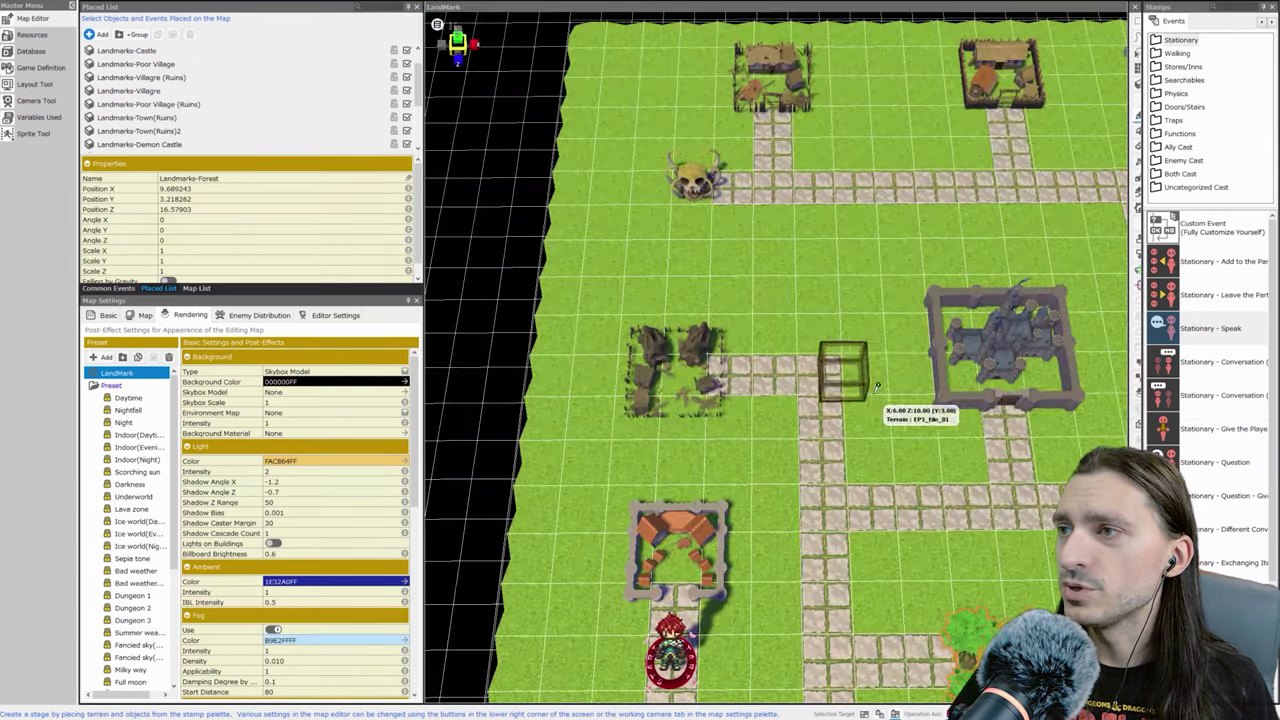
{"action": "right_click", "coordinate": [656, 362]}
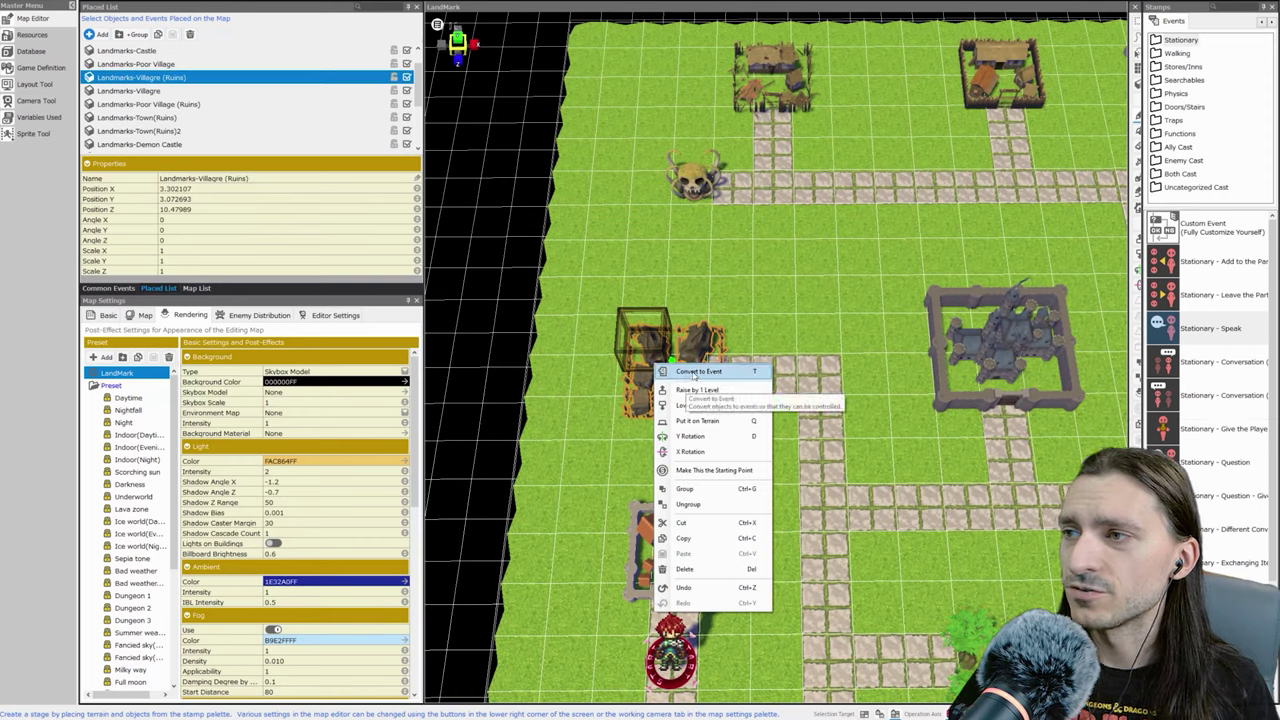
{"action": "left_click", "coordinate": [696, 376]}
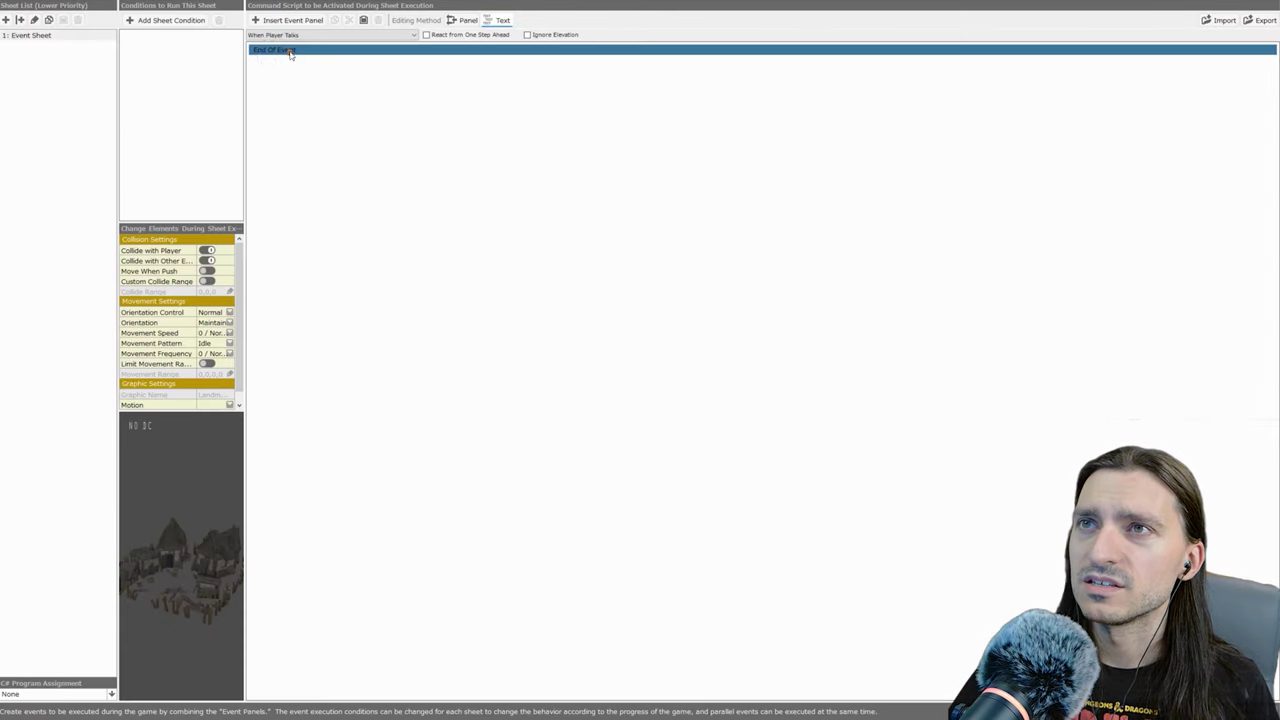
- Paste the forest commands into the empty village script and switch to Panel editing
{"action": "right_click", "coordinate": [291, 55]}
{"action": "left_click", "coordinate": [318, 82]}
{"action": "left_click", "coordinate": [464, 20]}
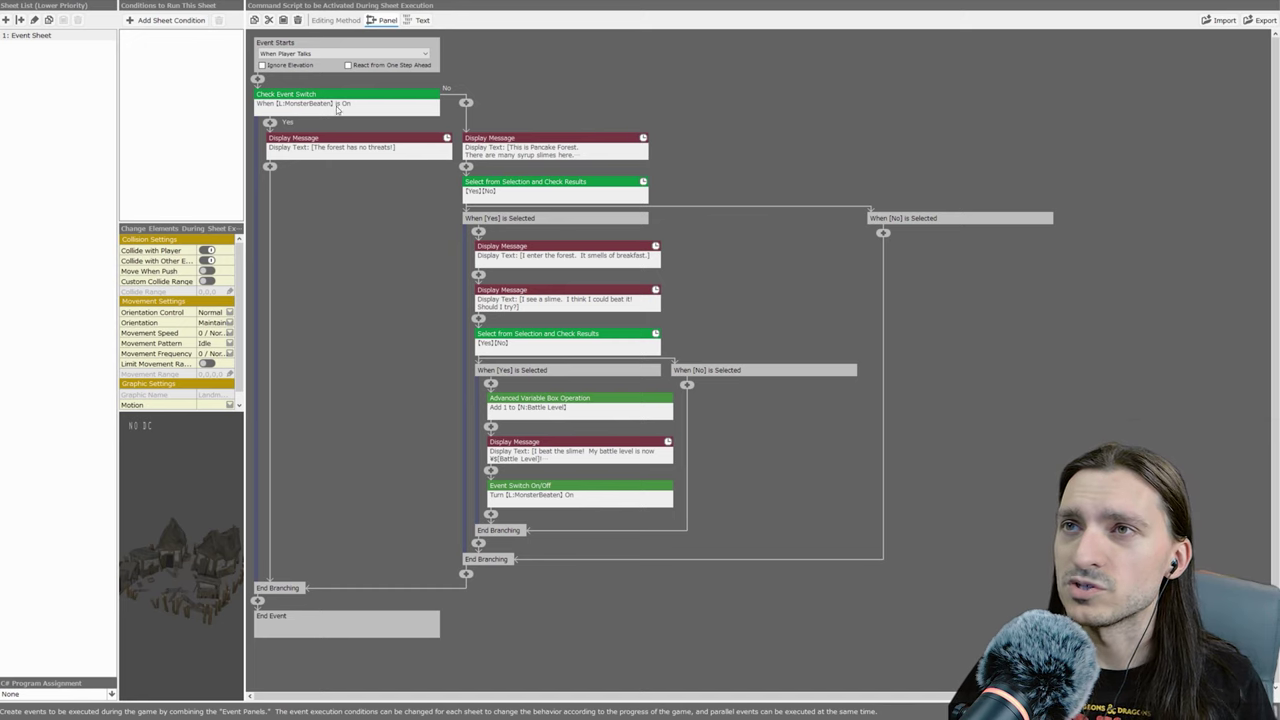
- Change the first message to read "The abandoned town has no threats!"
{"action": "left_click", "coordinate": [350, 155]}
{"action": "left_click_drag", "start_coordinate": [309, 163], "coordinate": [287, 168]}
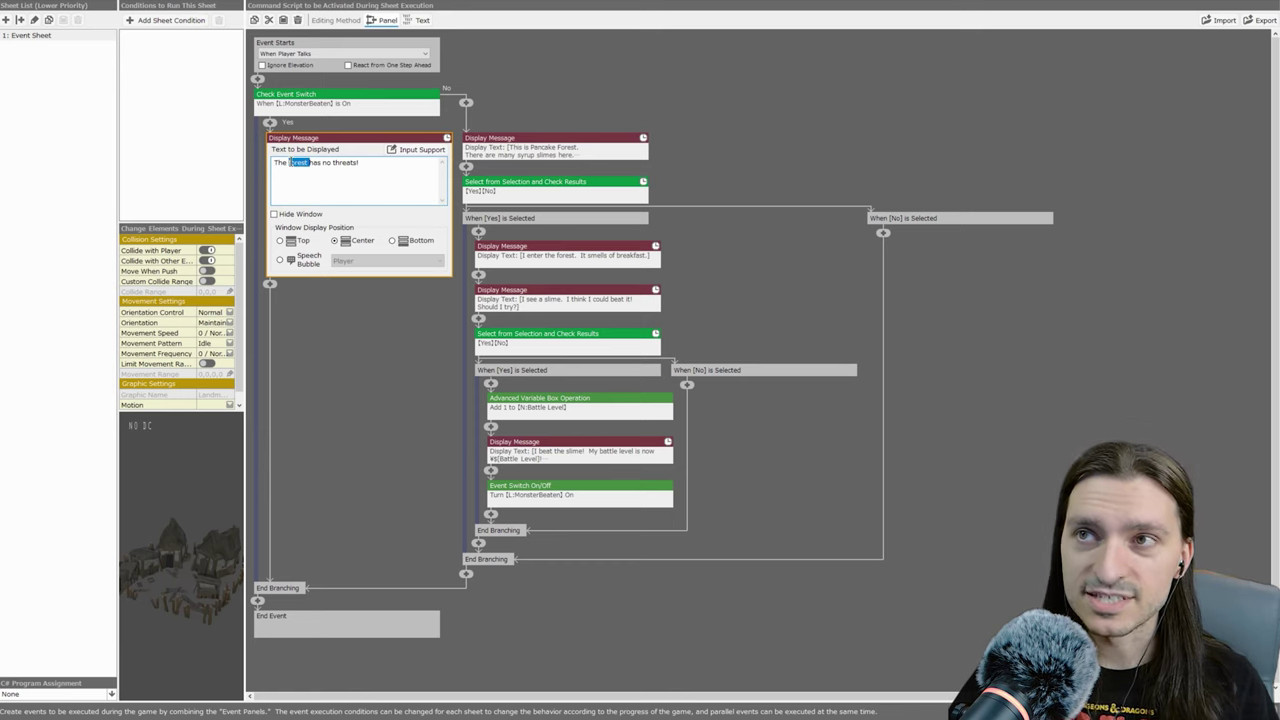
{"action": "type", "text": "town"}
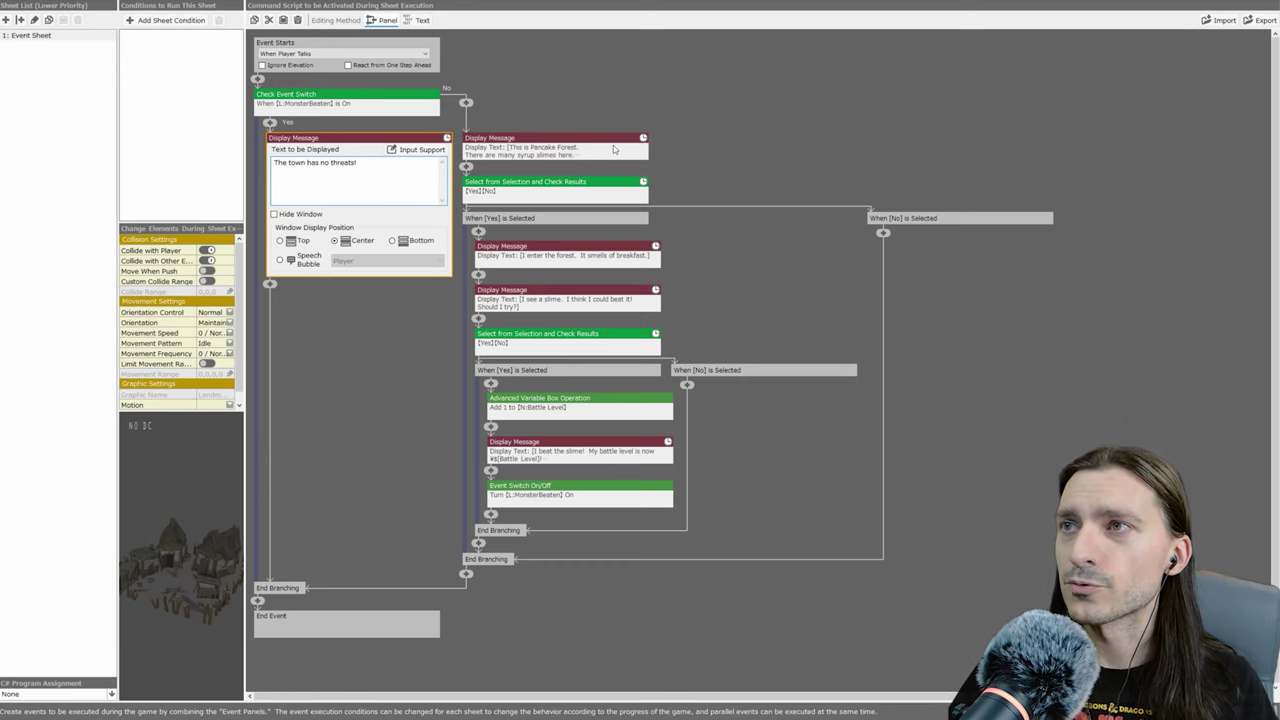
{"action": "left_click", "coordinate": [288, 163]}
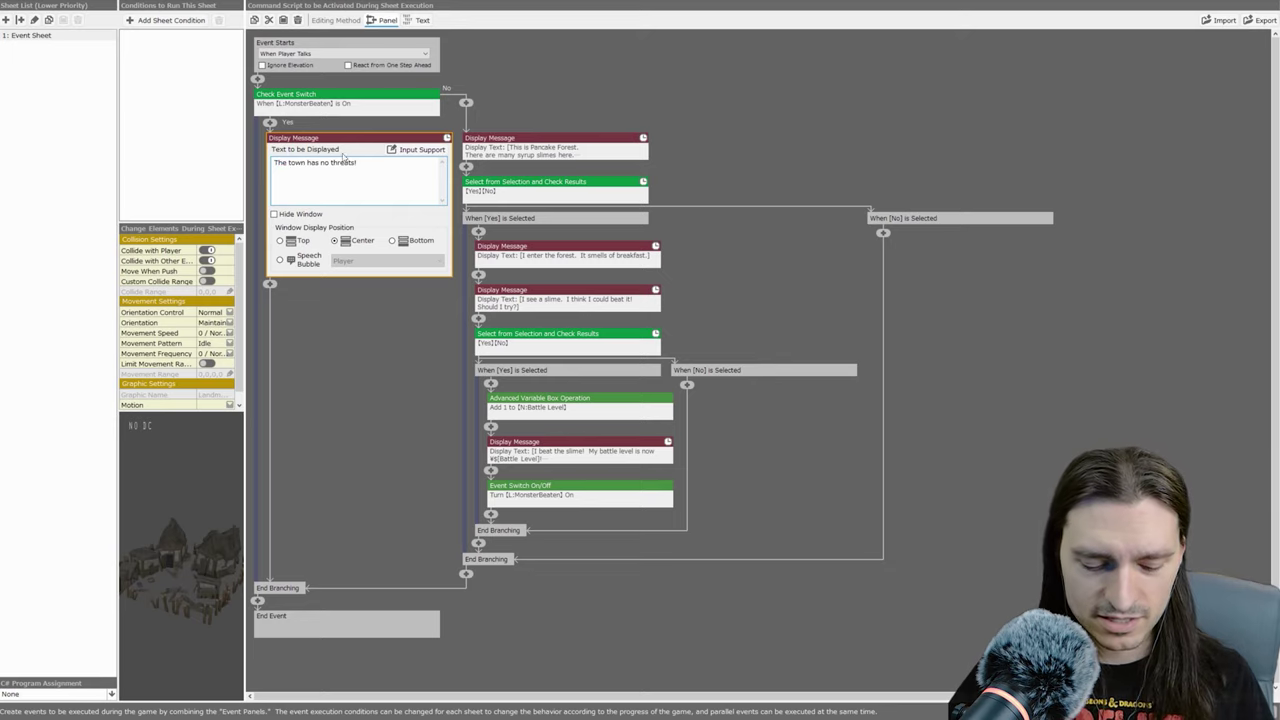
{"action": "type", "text": "abandoned"}
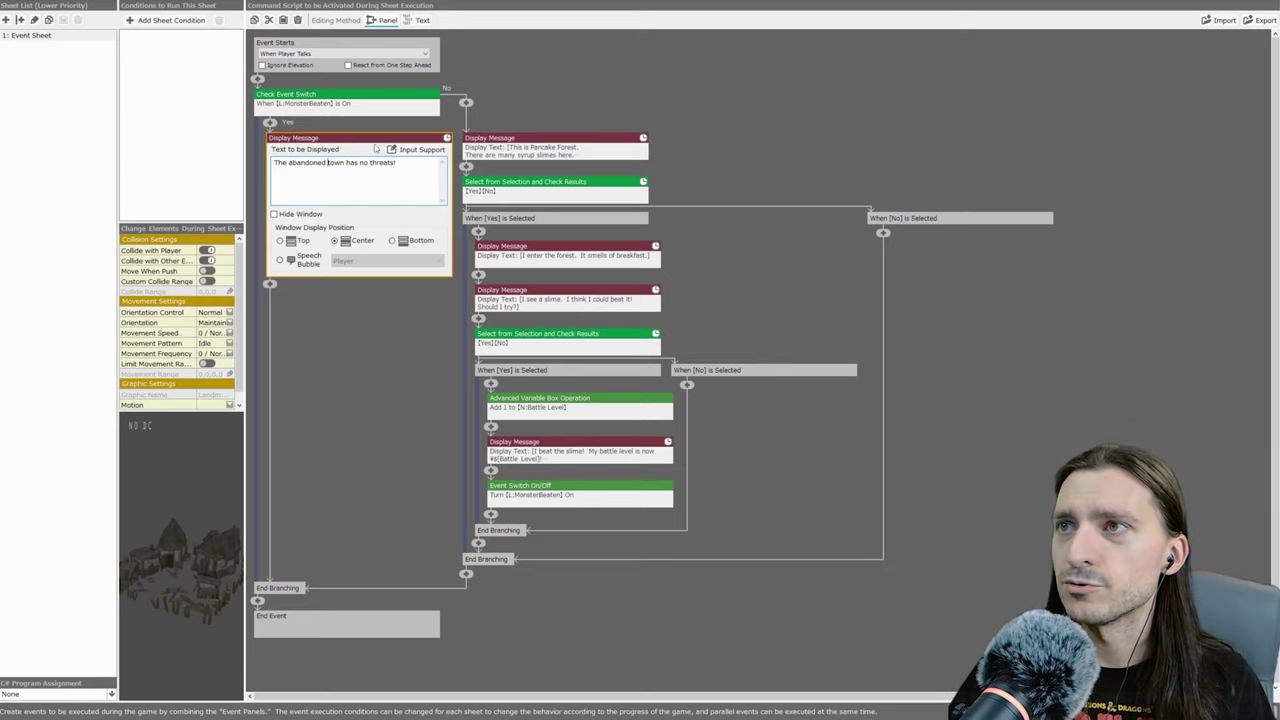
{"action": "left_click", "coordinate": [636, 88]}
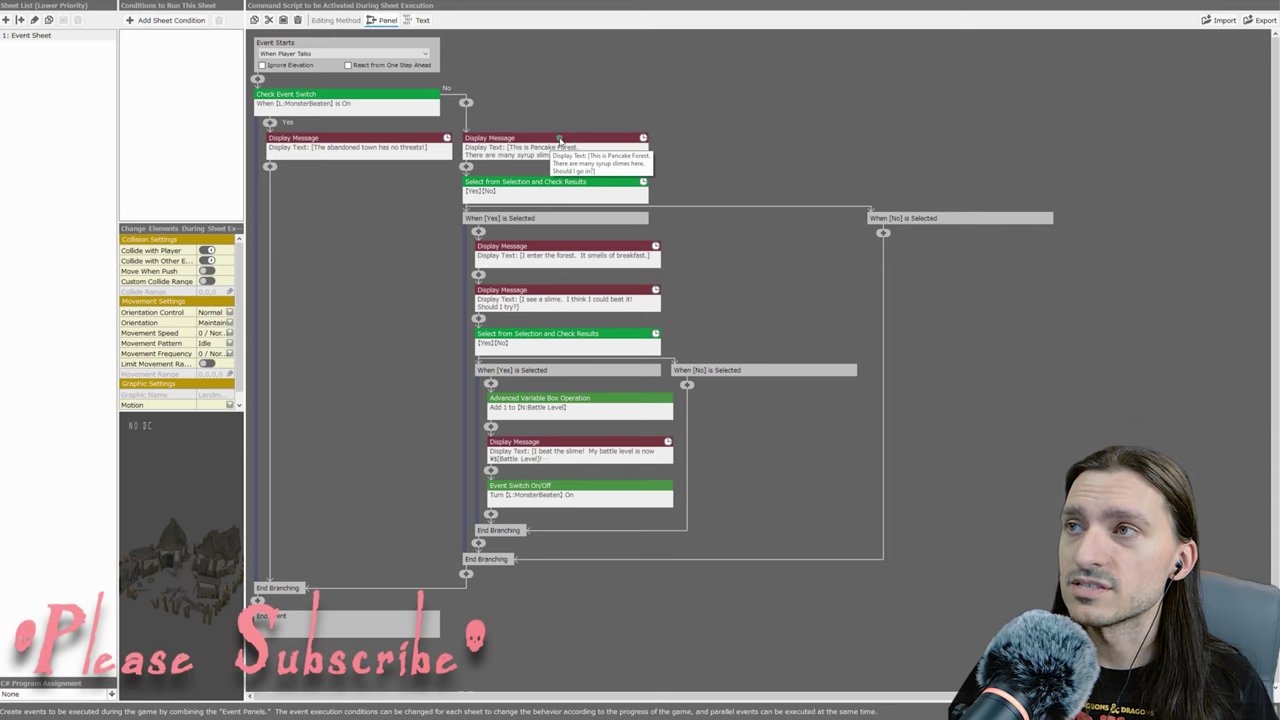
- Replace Pancake Forest with Hansfordville and the syrup-slime sentence with hobgoblin lines in the intro message
{"action": "left_click", "coordinate": [555, 141]}
{"action": "left_click_drag", "start_coordinate": [545, 163], "coordinate": [493, 163]}
{"action": "type", "text": "Hansfordvill"}
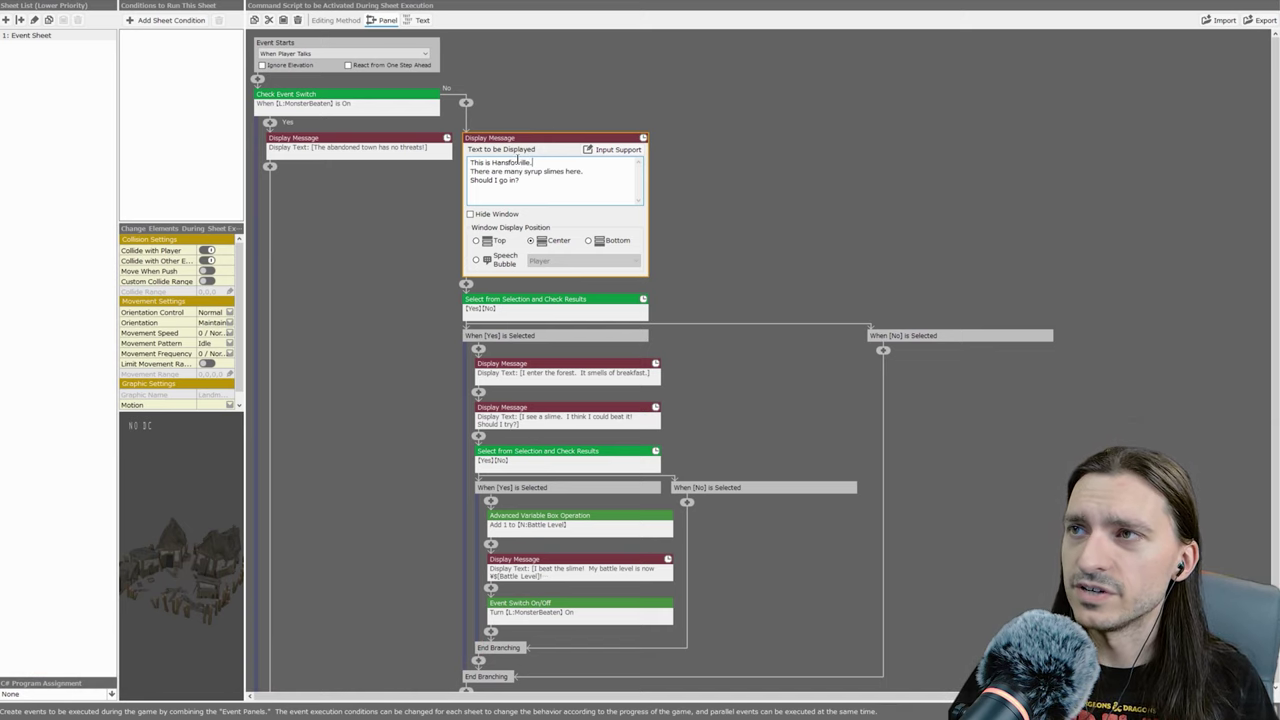
{"action": "left_click_drag", "start_coordinate": [584, 171], "coordinate": [492, 170]}
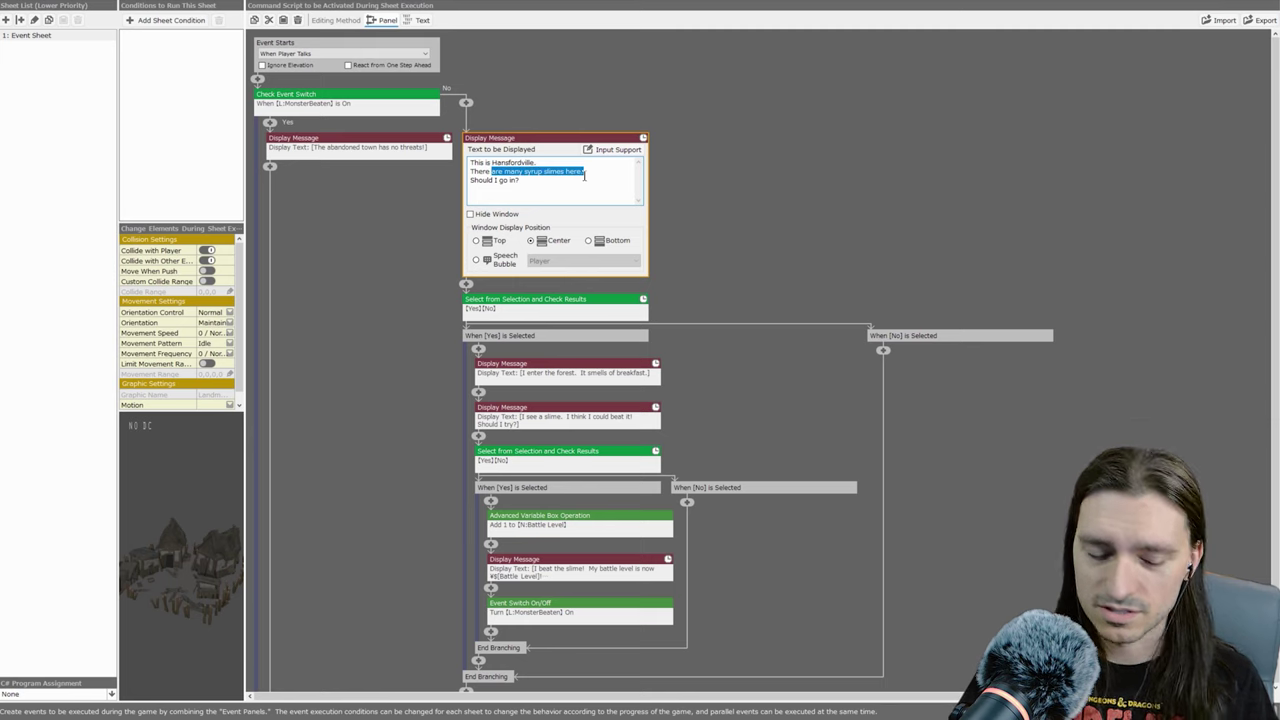
{"action": "type", "text": "a"}
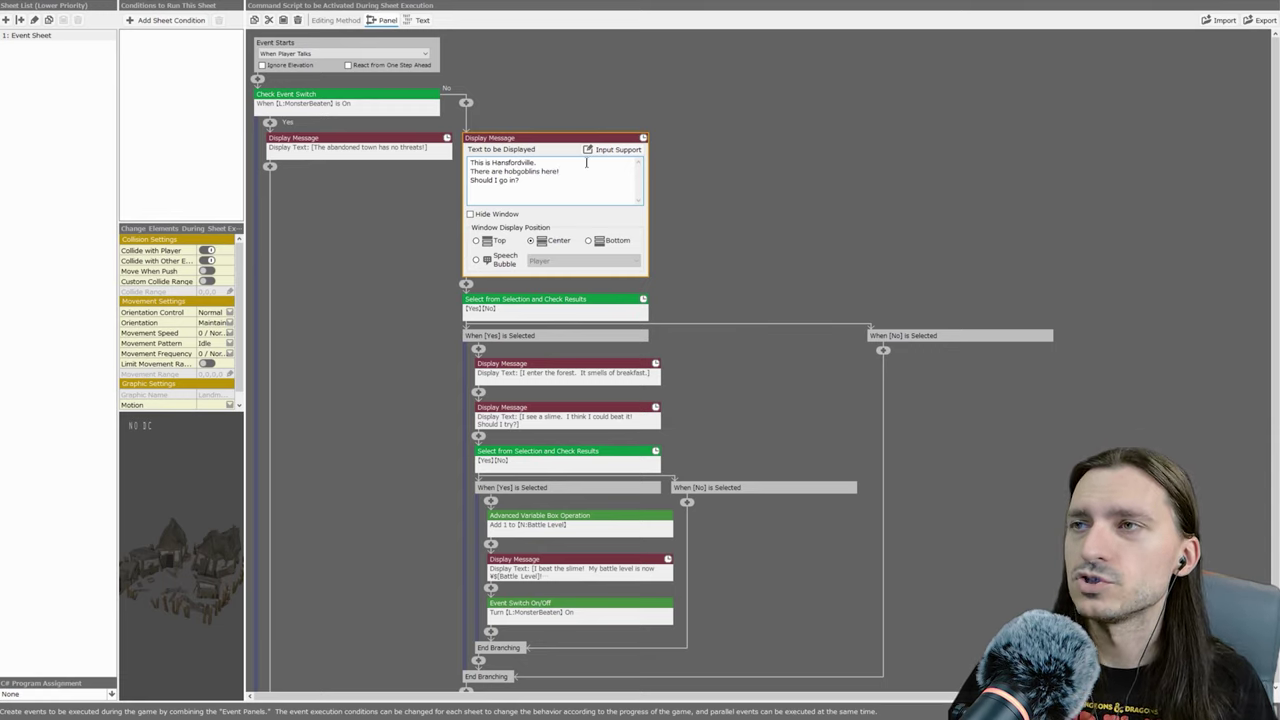
{"action": "key", "text": "Return"}
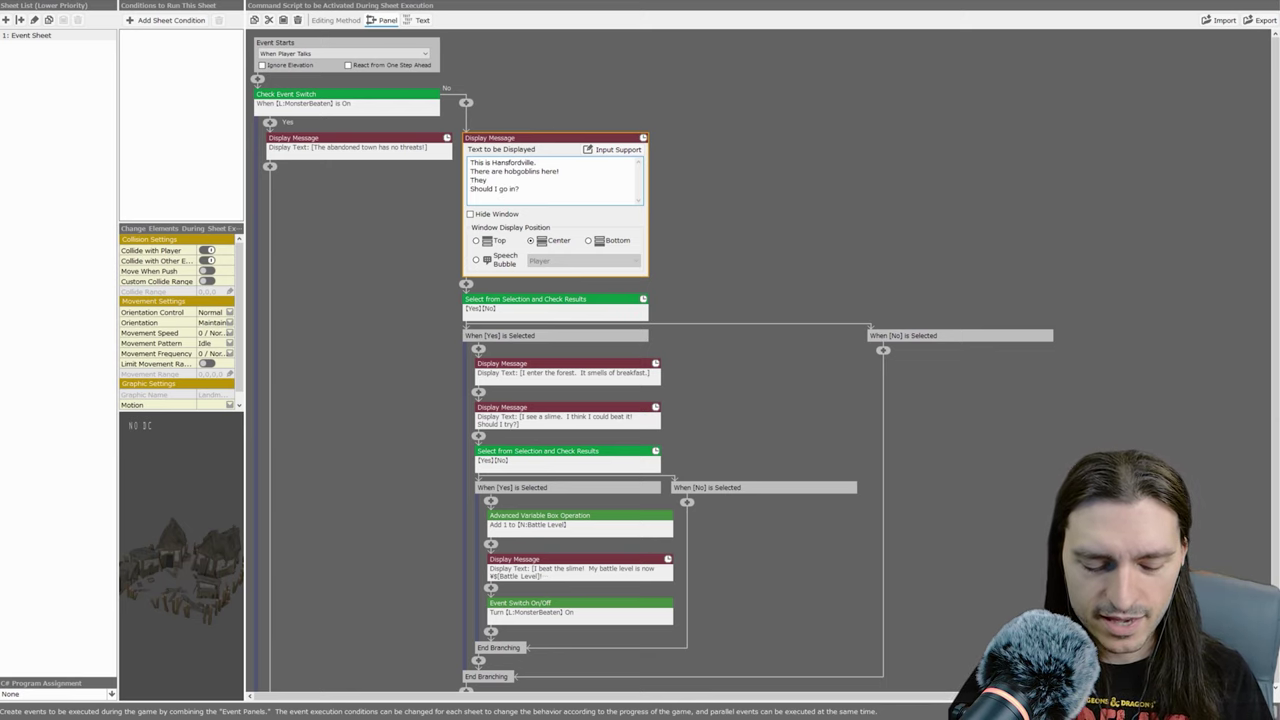
{"action": "type", "text": "They don't see me."}
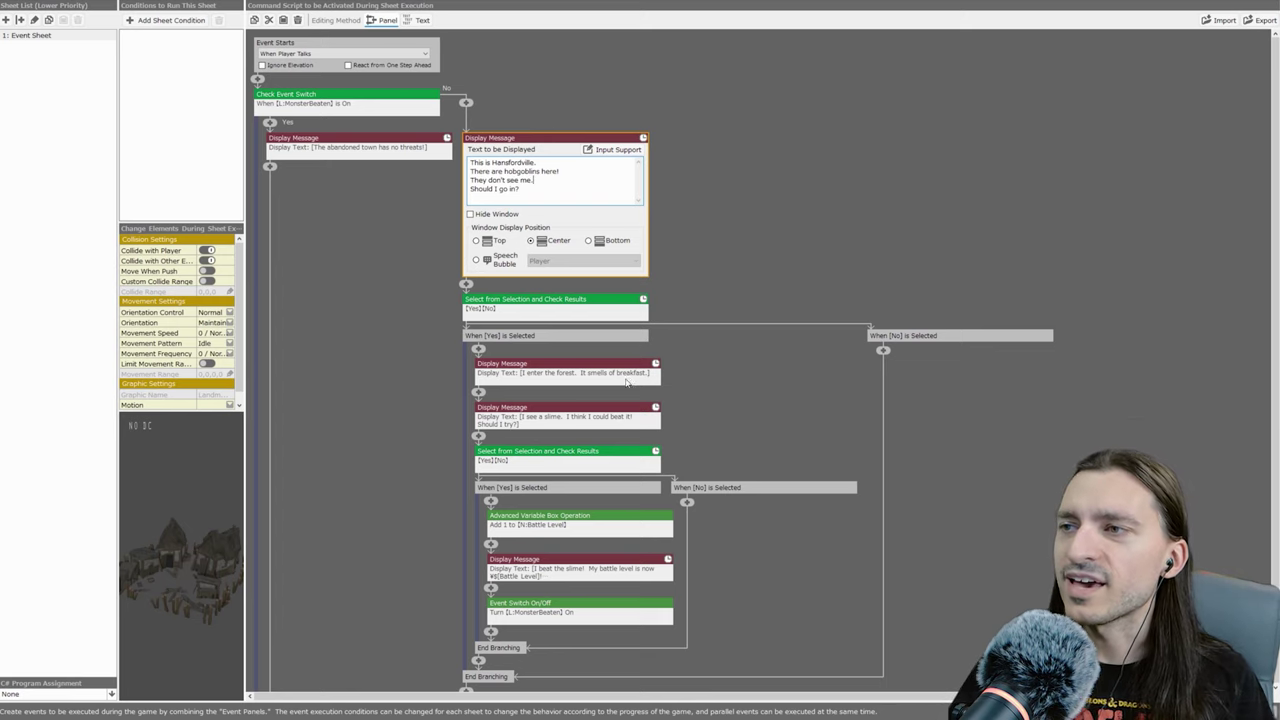
- Change the Yes-branch message to "I enter the town. I arrive on Mike Street."
{"action": "scroll", "coordinate": [627, 381], "scroll_direction": "down", "scroll_amount": 2}
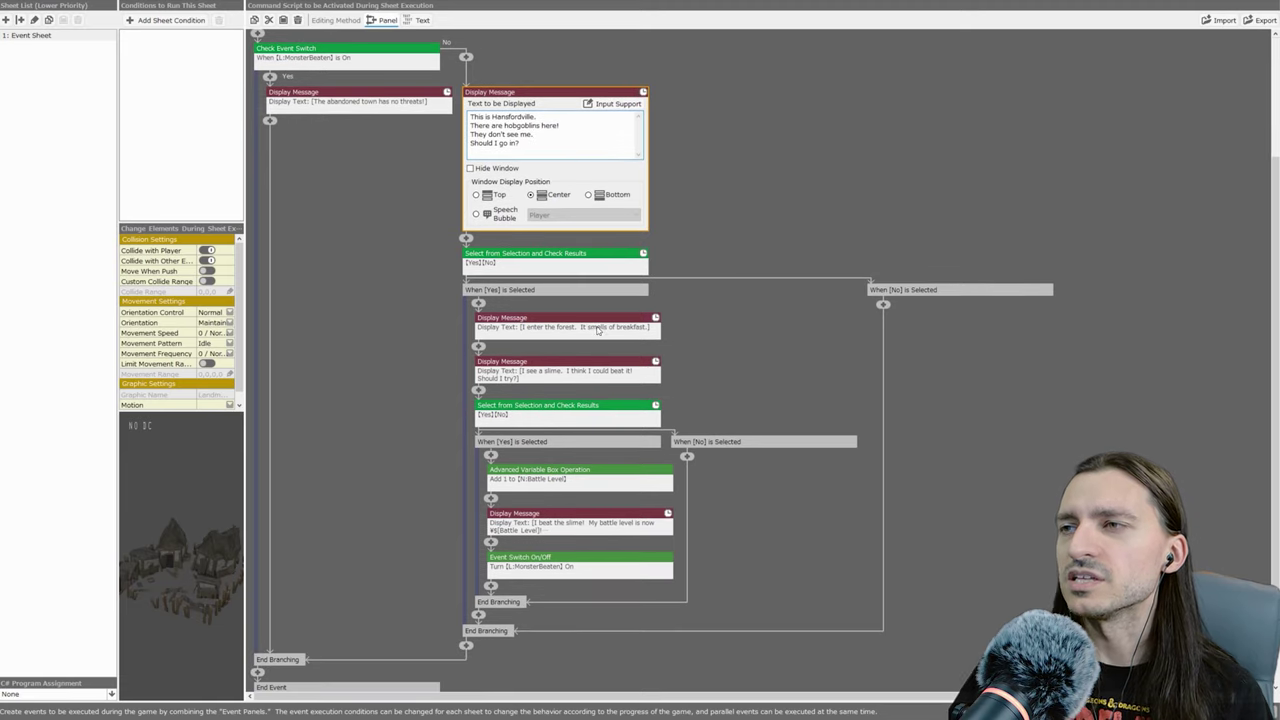
{"action": "left_click", "coordinate": [598, 330]}
{"action": "left_click_drag", "start_coordinate": [616, 271], "coordinate": [517, 273]}
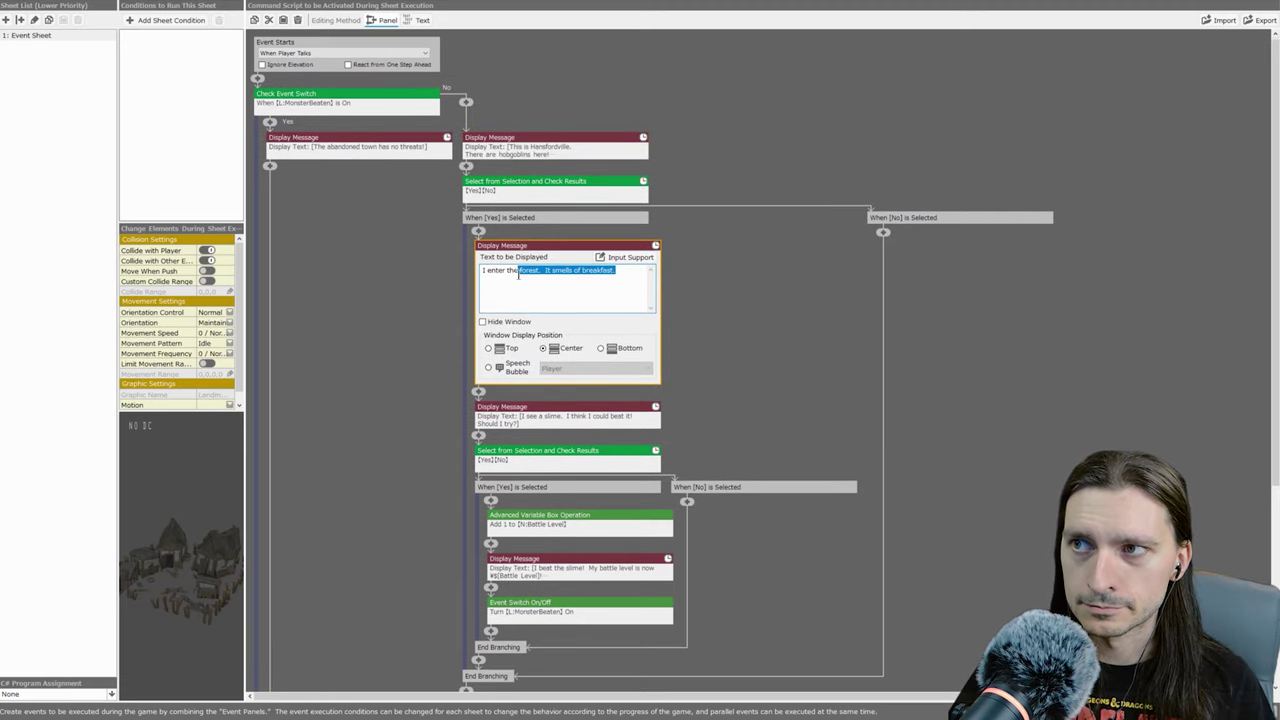
{"action": "type", "text": "town."}
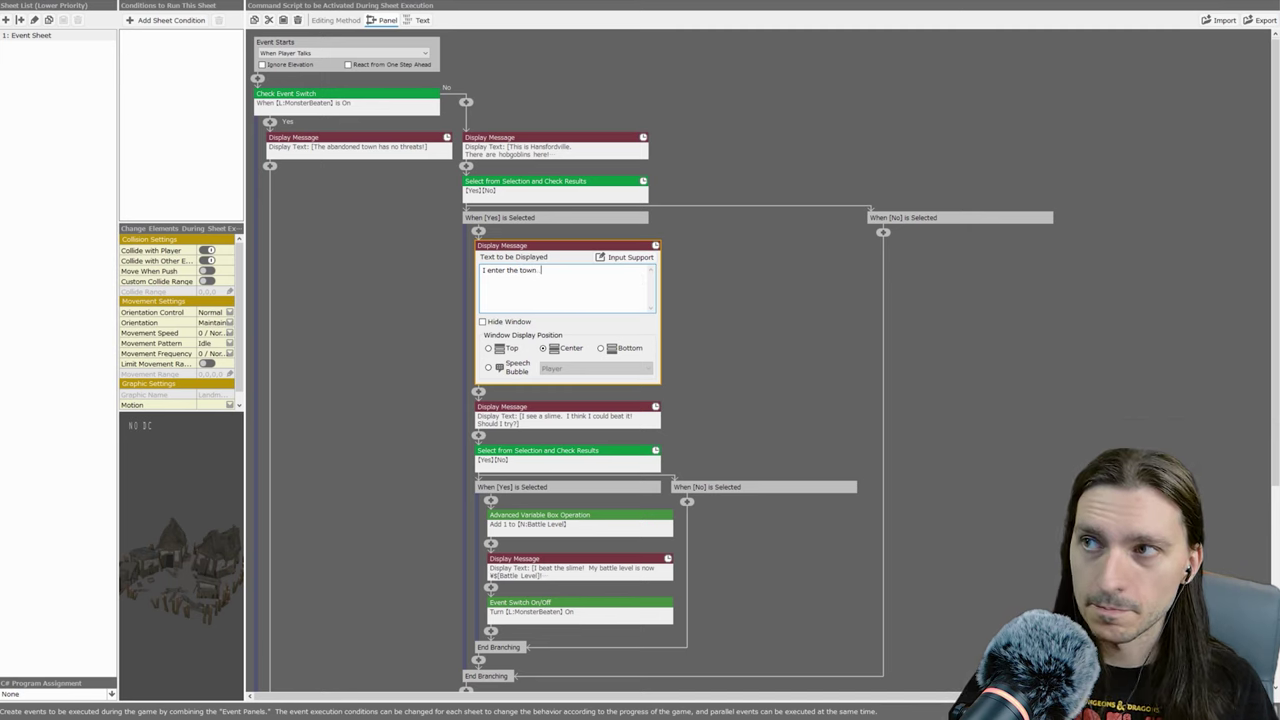
{"action": "type", "text": "  I arrive on M"}
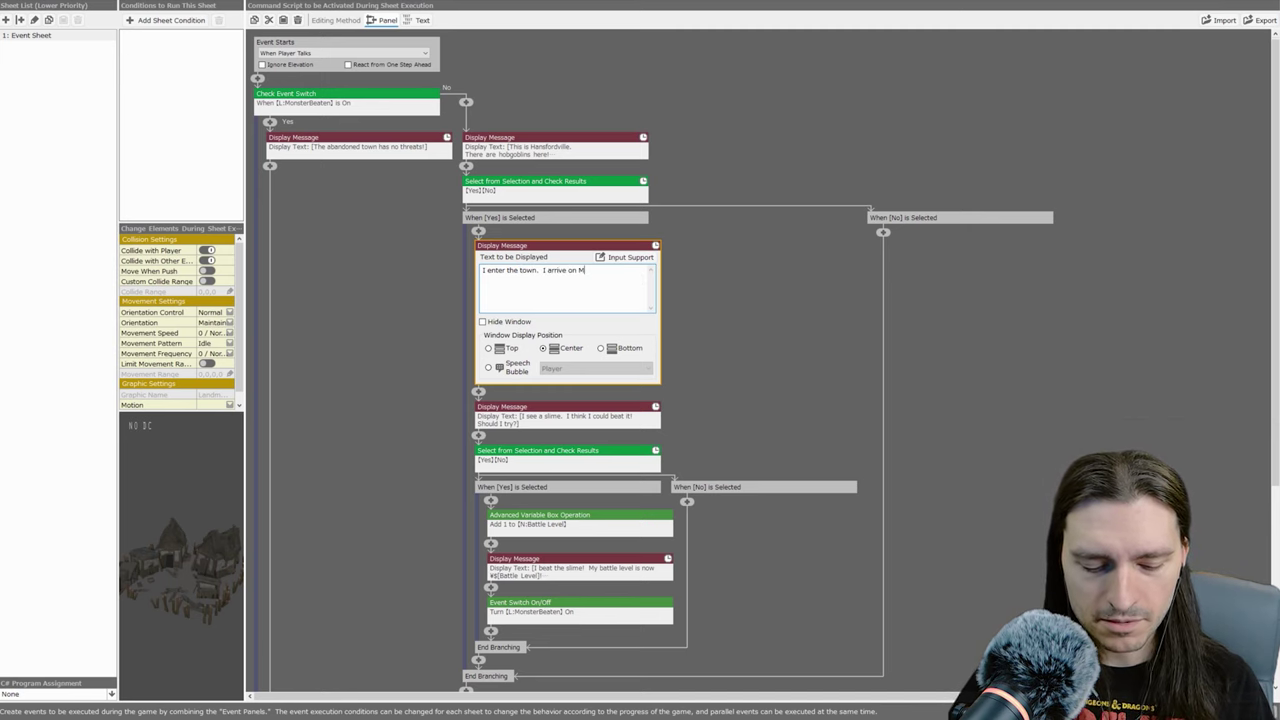
{"action": "type", "text": "ike Street."}
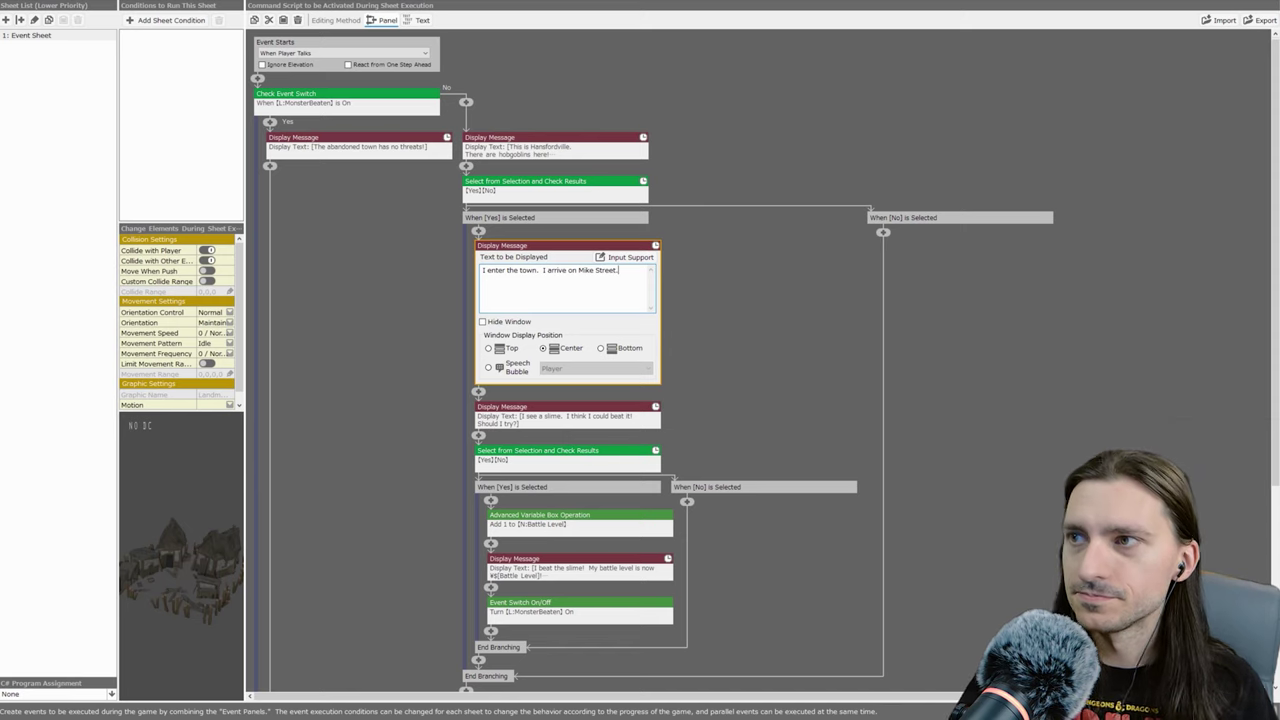
- Change 'slime' to 'hobgoblin' and add "It sneers at me!" in the encounter message
{"action": "left_click", "coordinate": [576, 424]}
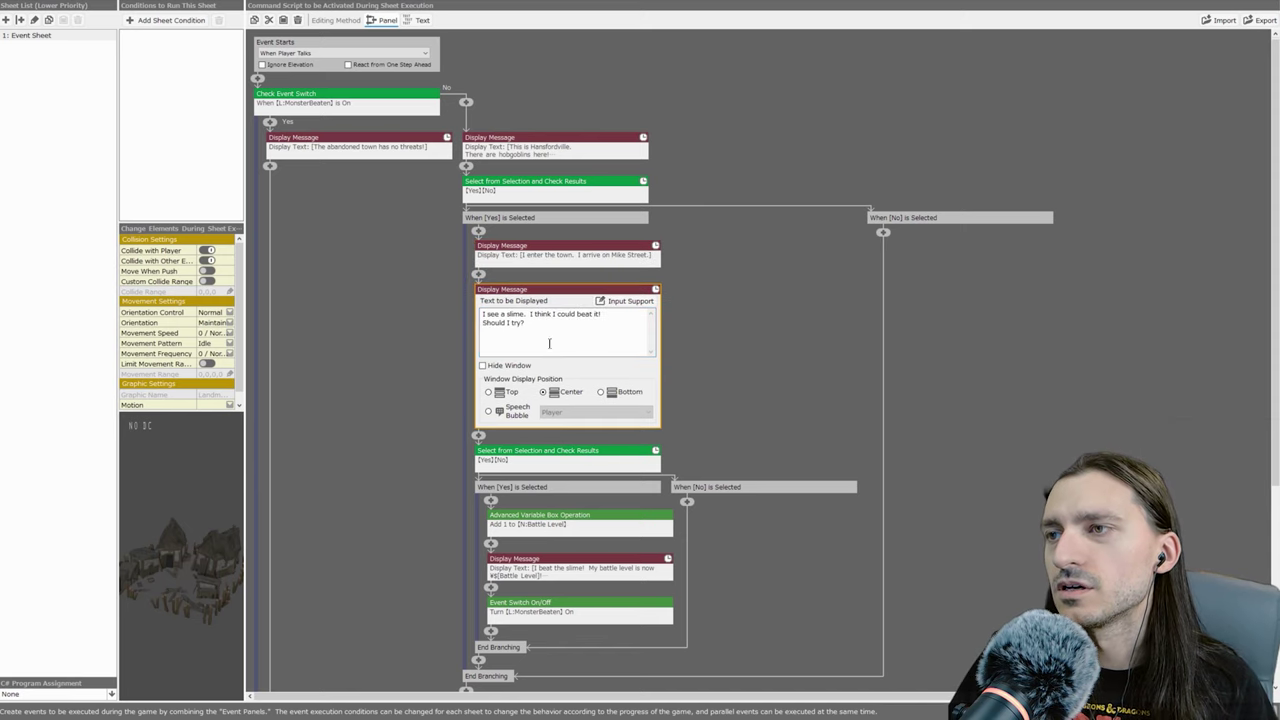
{"action": "double_click", "coordinate": [515, 314]}
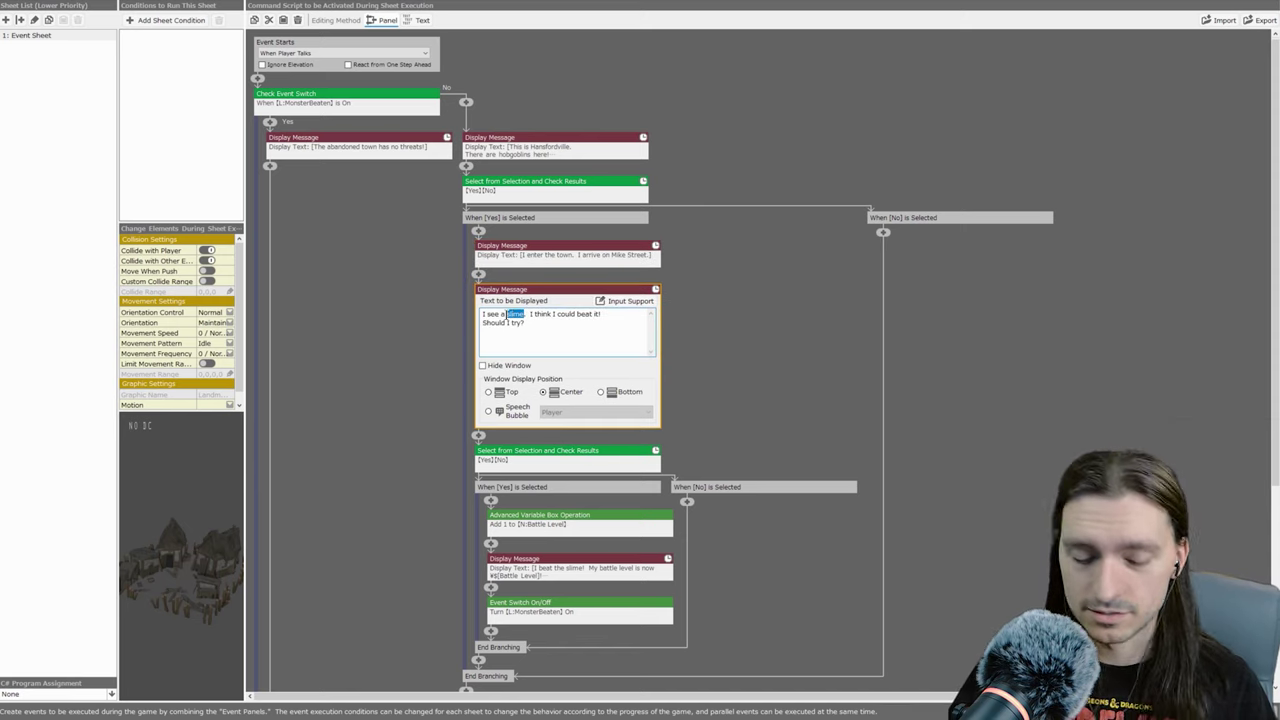
{"action": "type", "text": "hobgoblin"}
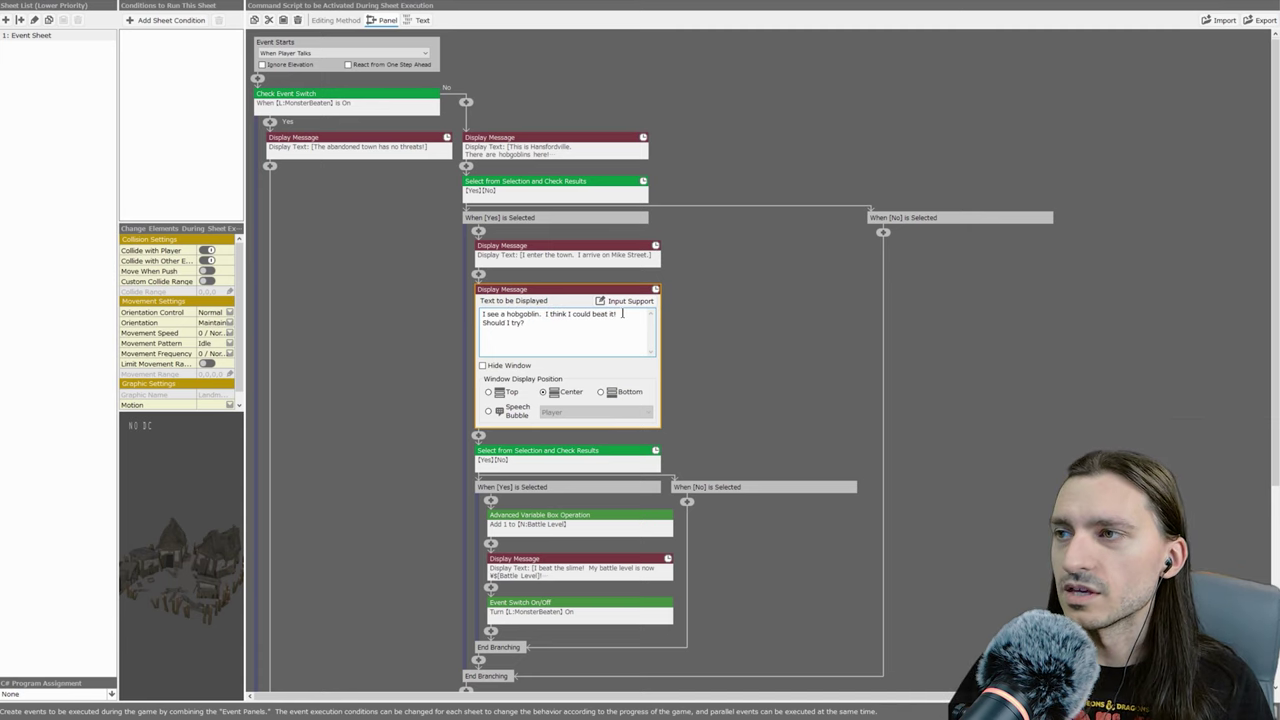
{"action": "left_click_drag", "start_coordinate": [626, 314], "coordinate": [546, 316]}
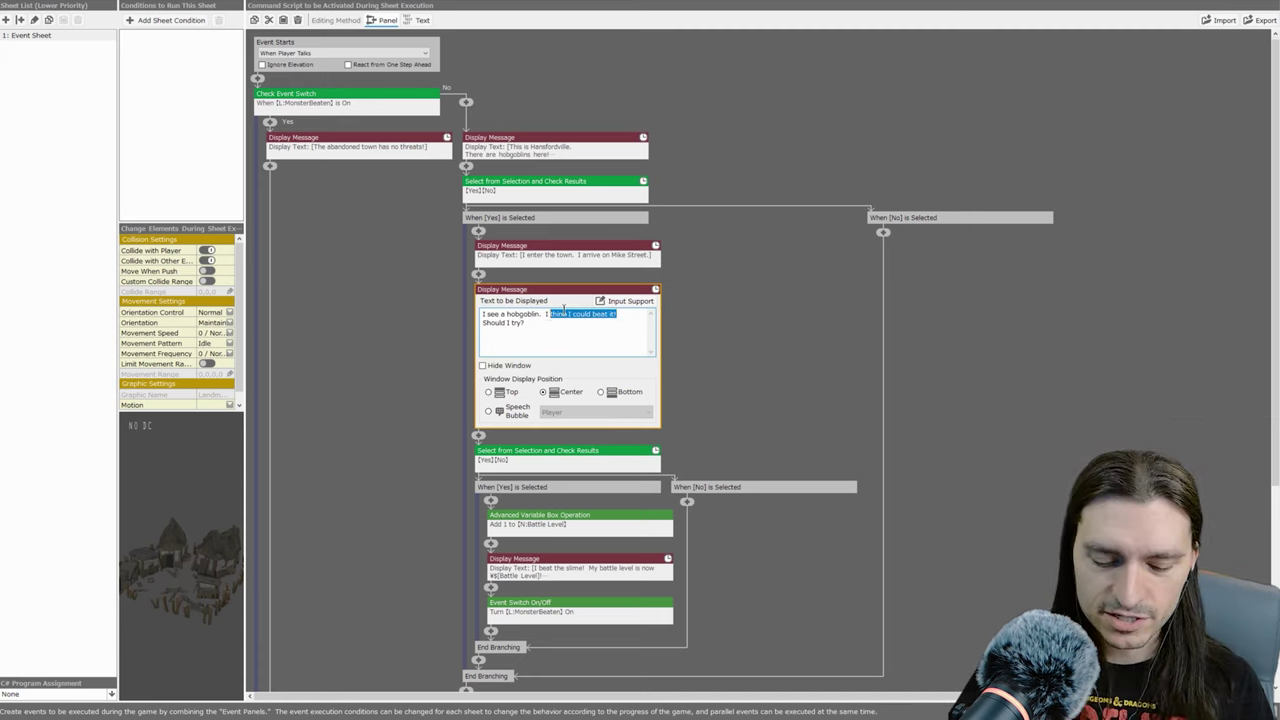
{"action": "key", "text": "BackSpace"}
{"action": "type", "text": "t sn"}
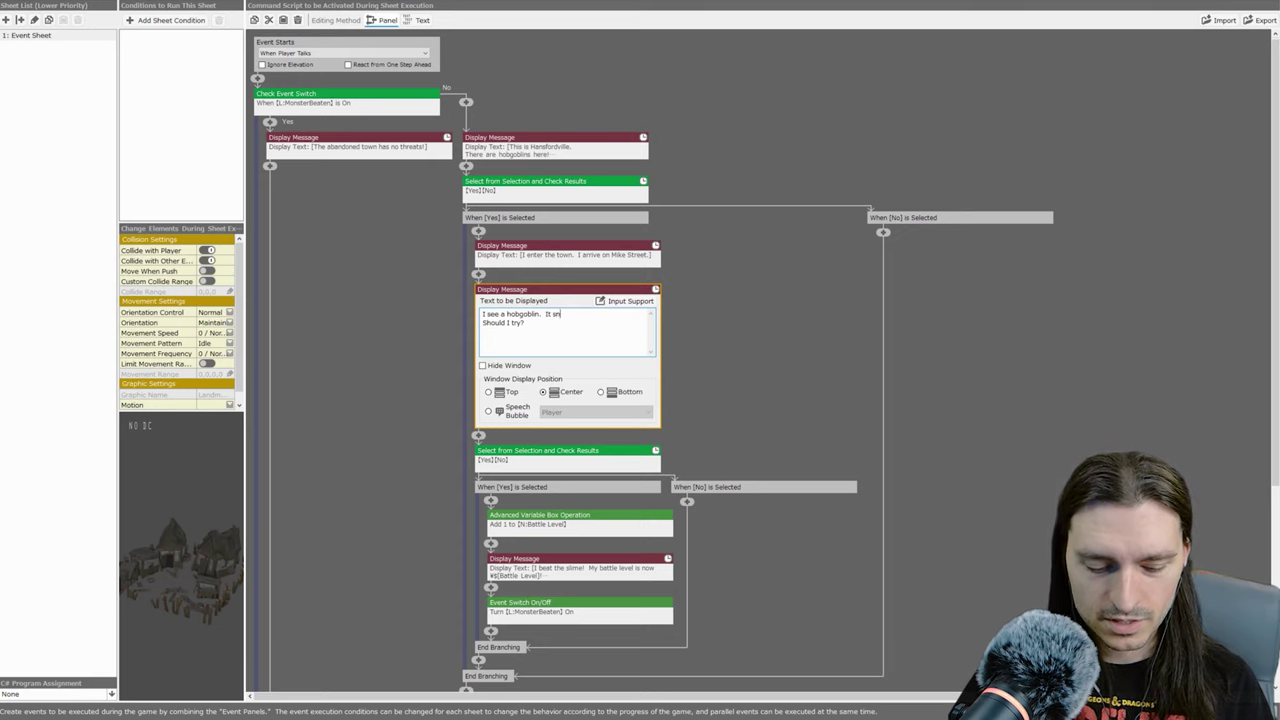
{"action": "type", "text": "eers at me!"}
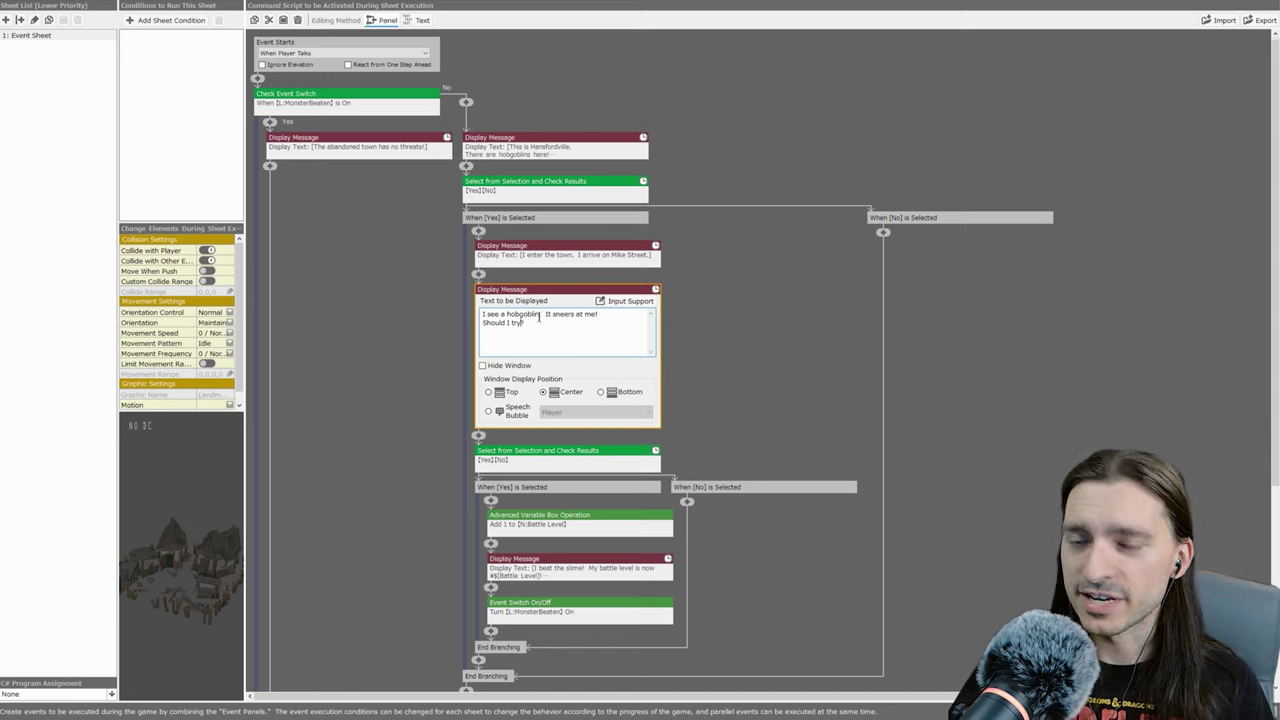
{"action": "type", "text": "?"}
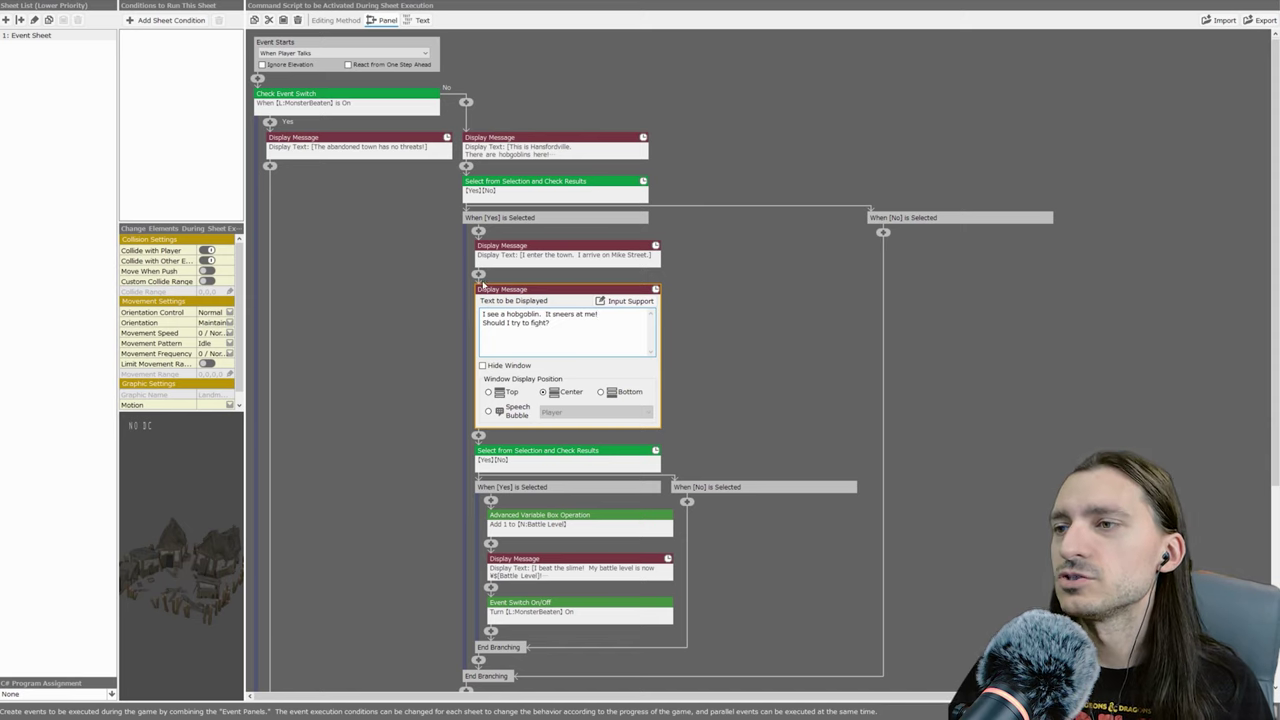
- Collapse the encounter message and open the Command Selector at the start of the Yes branch
{"action": "left_click", "coordinate": [751, 403]}
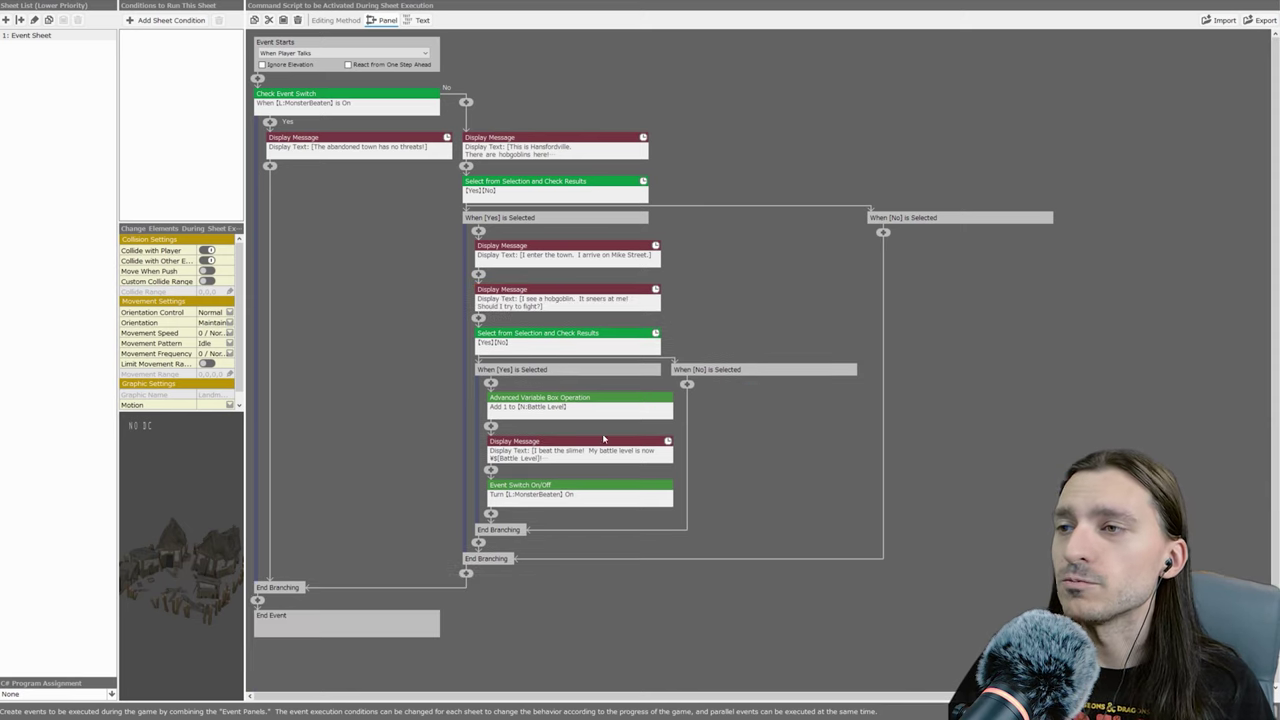
{"action": "left_click", "coordinate": [577, 412]}
{"action": "scroll", "coordinate": [577, 412], "scroll_direction": "down", "scroll_amount": 1}
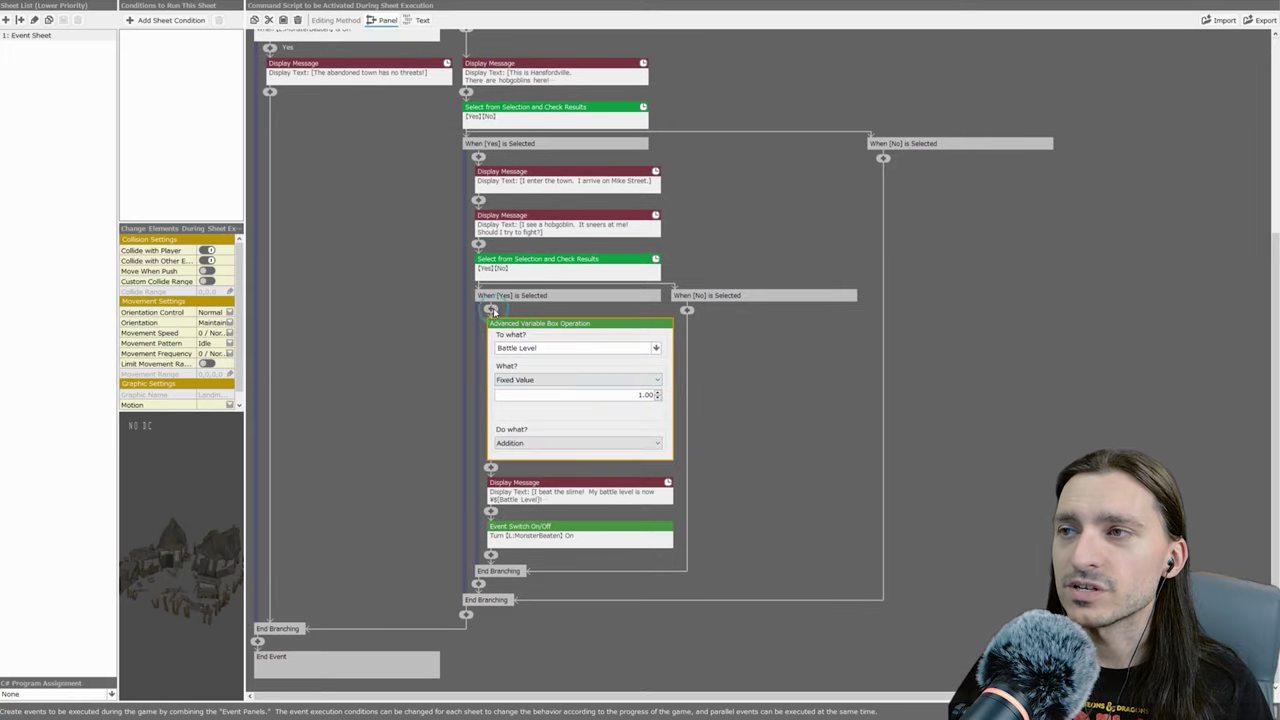
{"action": "left_click", "coordinate": [490, 308]}
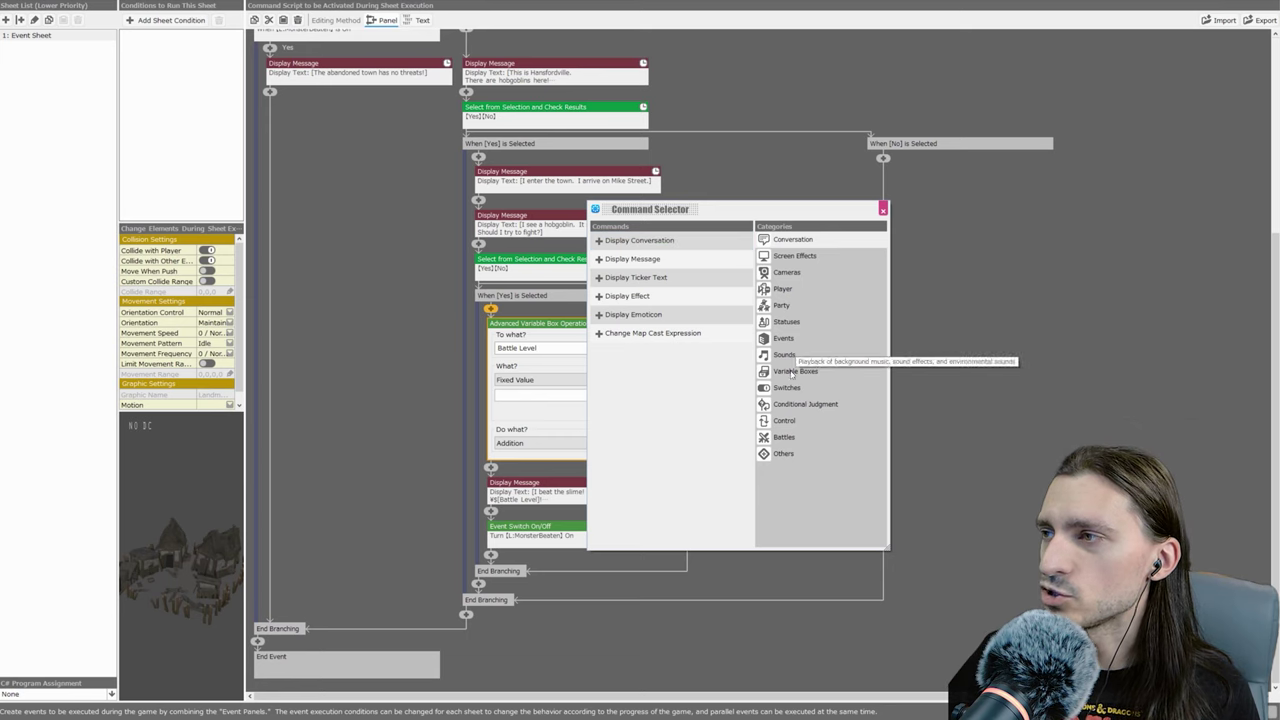
- Insert a Check Variable Box testing Battle Level ≥ 1 at the top of the Yes branch
{"action": "left_click", "coordinate": [790, 404]}
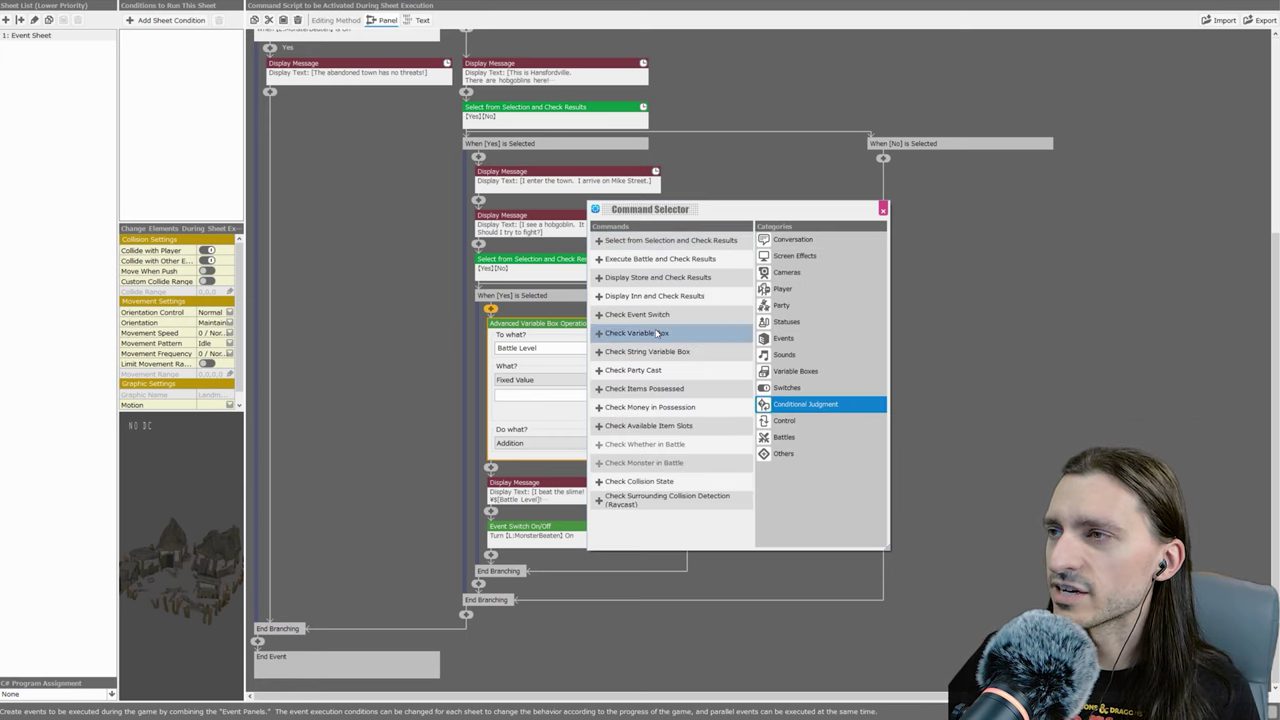
{"action": "left_click", "coordinate": [658, 335]}
{"action": "left_click", "coordinate": [658, 335]}
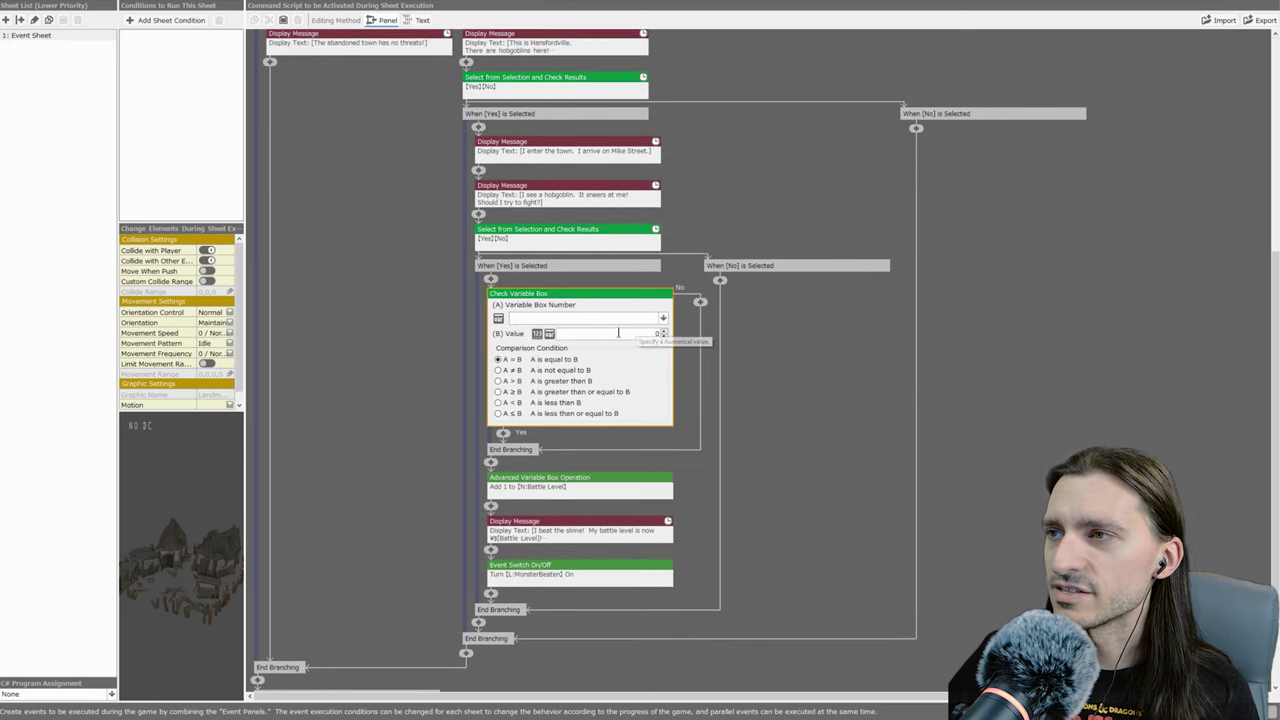
{"action": "left_click", "coordinate": [630, 318]}
{"action": "double_click", "coordinate": [560, 378]}
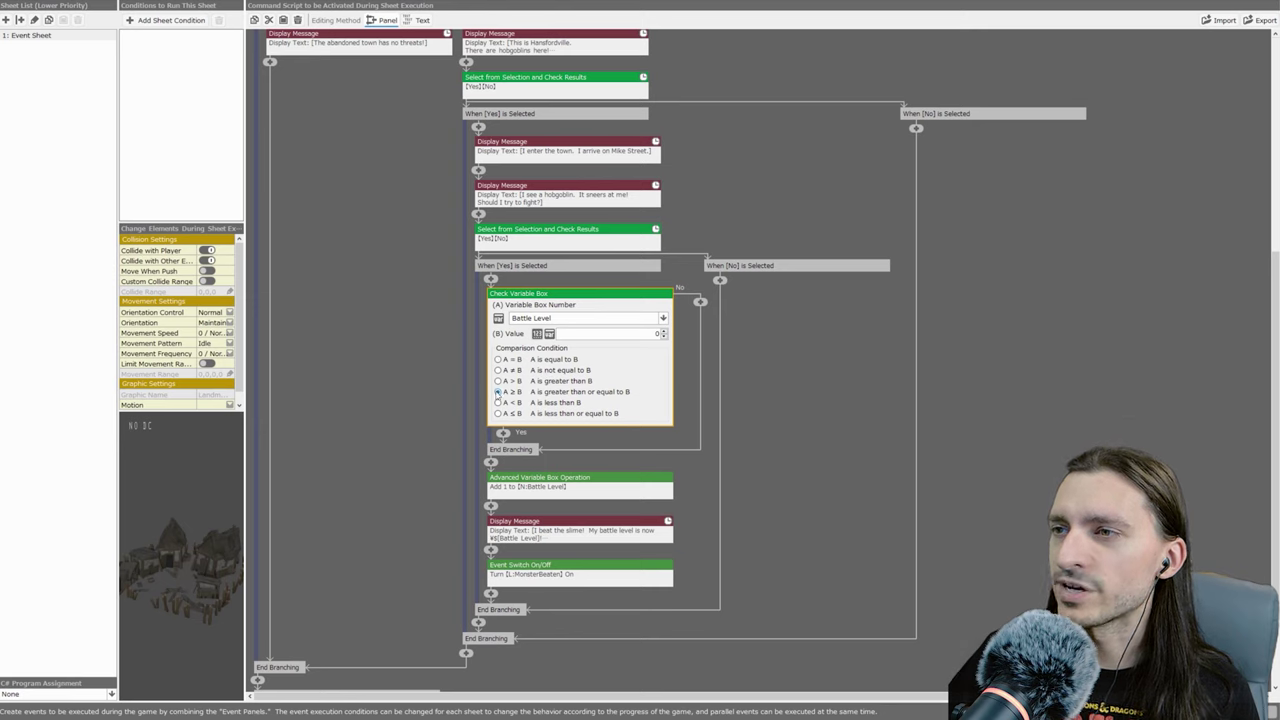
{"action": "left_click", "coordinate": [498, 392]}
{"action": "left_click", "coordinate": [663, 332]}
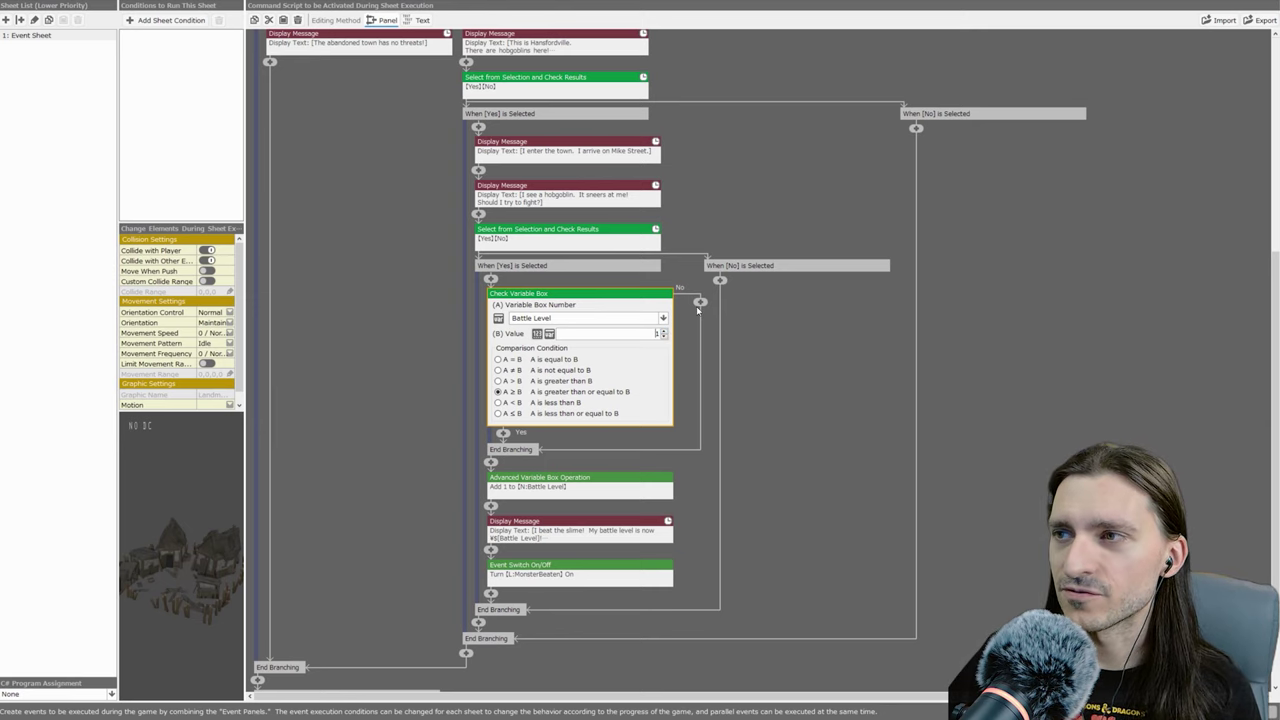
{"action": "key", "text": "Up"}
{"action": "key", "text": "Up"}
{"action": "key", "text": "Up"}
{"action": "key", "text": "Up"}
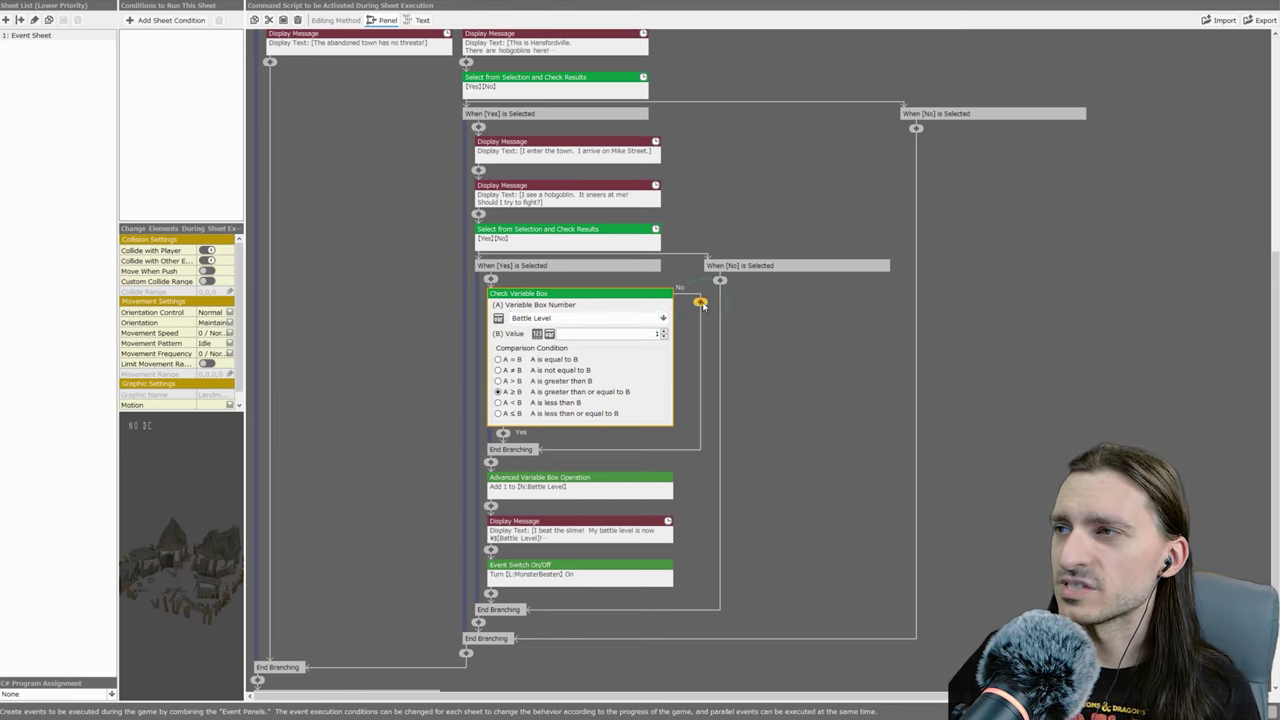
- Add a No-branch message: "I was too cocky...I was beaten! I guess I'm not a hero..."
{"action": "left_click", "coordinate": [703, 305]}
{"action": "left_click", "coordinate": [792, 239]}
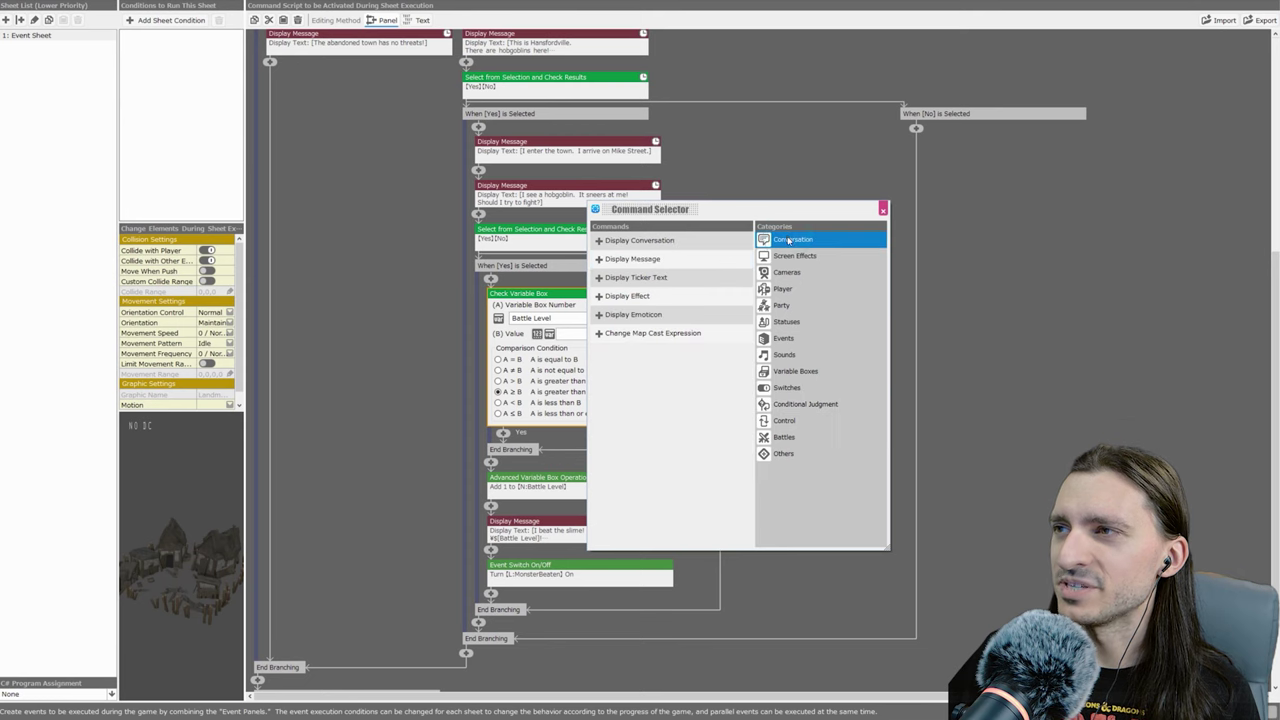
{"action": "left_click", "coordinate": [682, 262]}
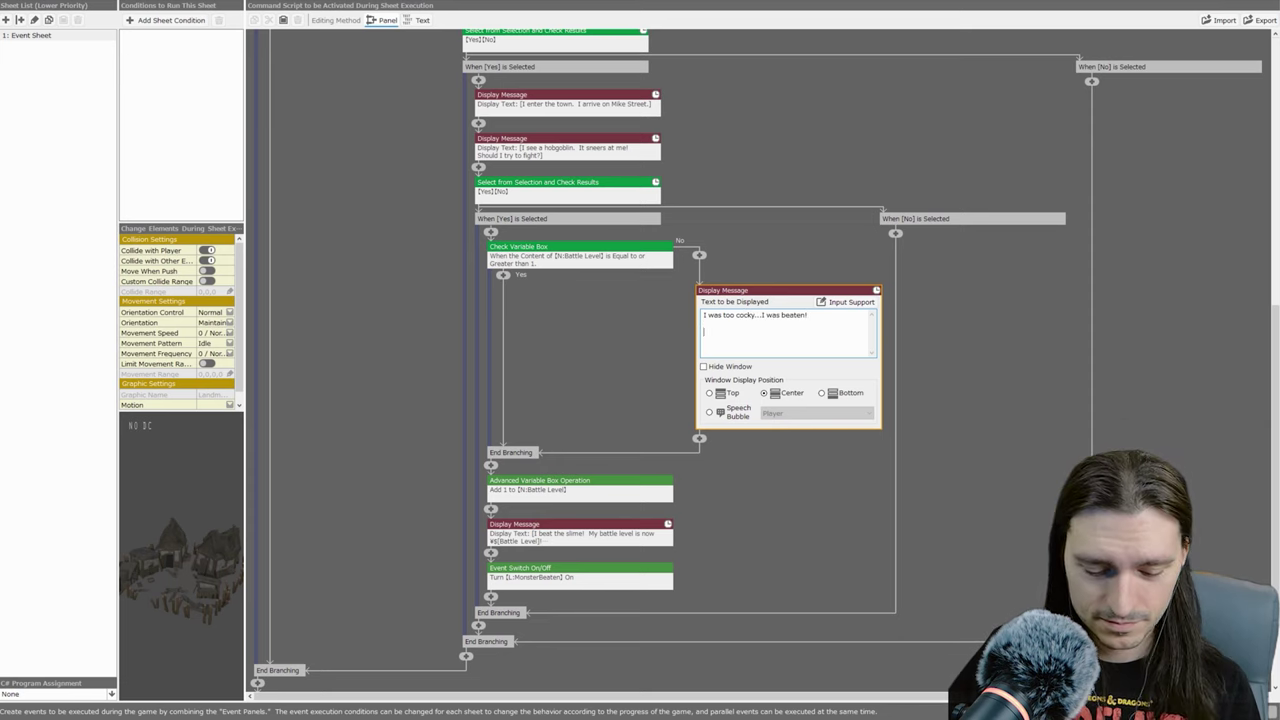
{"action": "type", "text": "guess I'm not a hero..."}
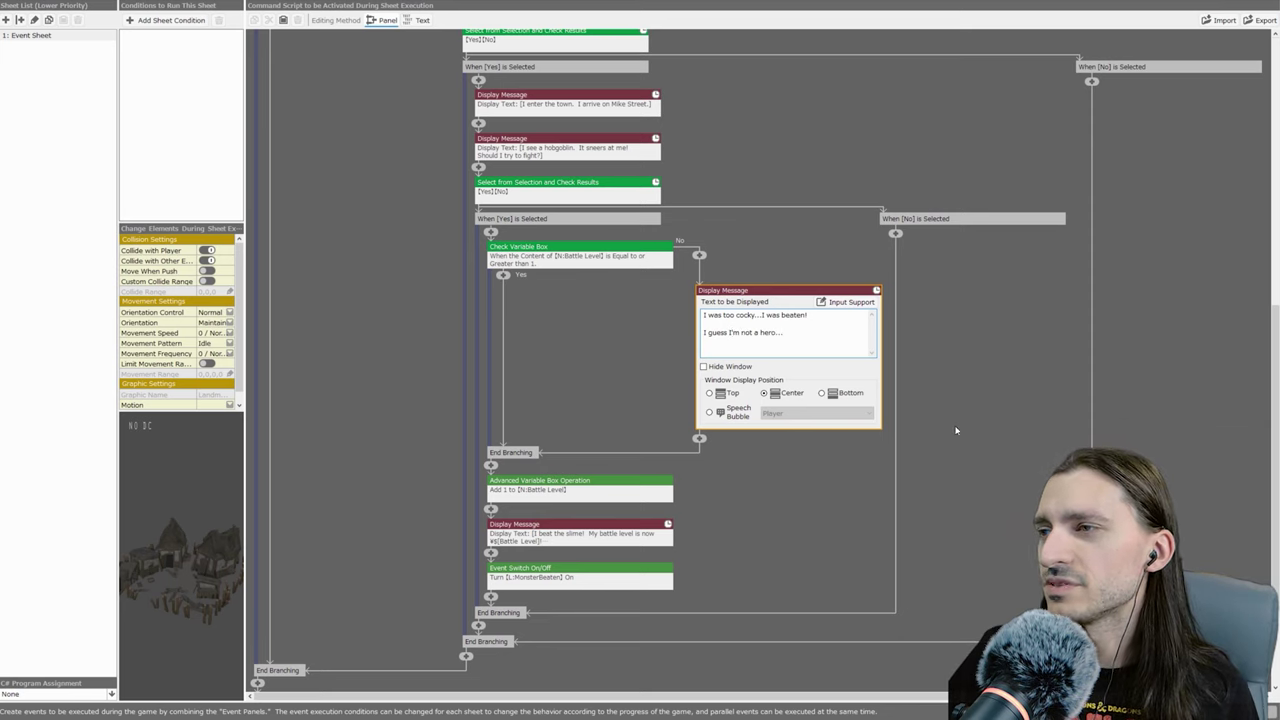
- Add a Specify Game Over command returning to title after the defeat message
{"action": "left_click", "coordinate": [700, 438]}
{"action": "left_click", "coordinate": [784, 455]}
{"action": "left_click", "coordinate": [792, 424]}
{"action": "left_click", "coordinate": [748, 372]}
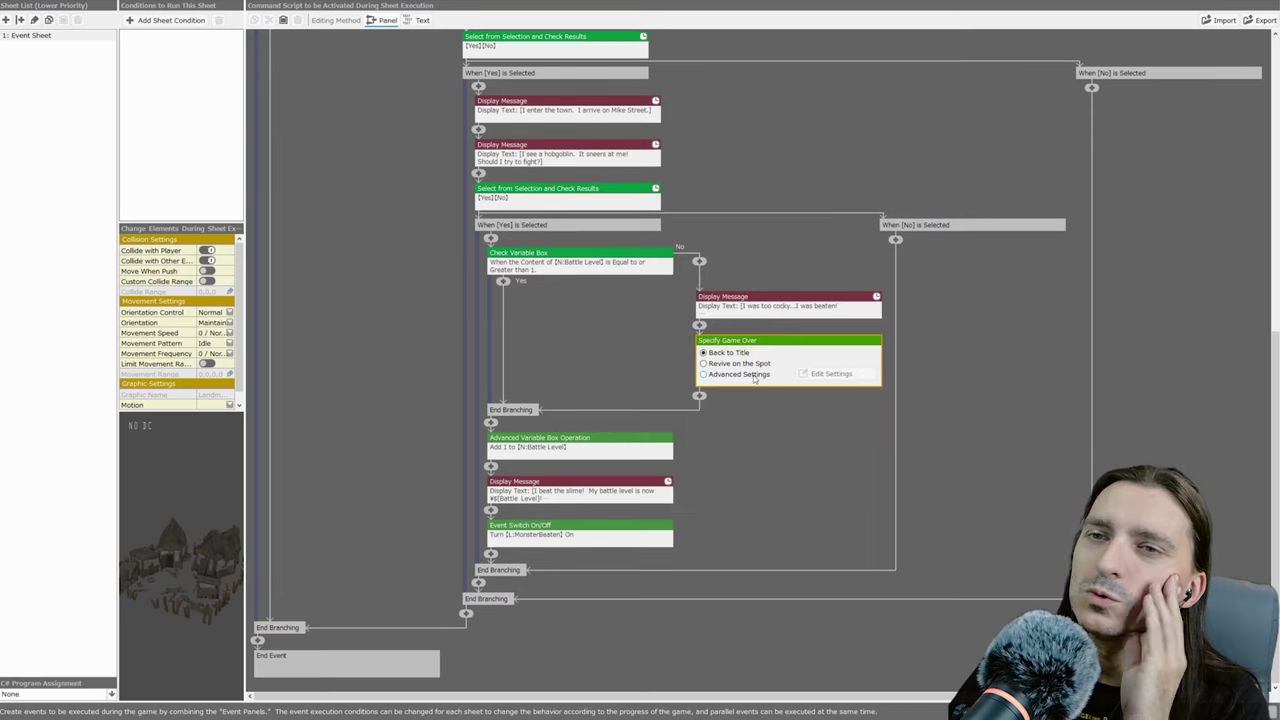
- Cut the Battle Level increase, victory message and switch lines in Text view
{"action": "left_click", "coordinate": [420, 20]}
{"action": "left_click", "coordinate": [413, 229]}
{"action": "left_click", "coordinate": [413, 197]}
{"action": "left_click_drag", "start_coordinate": [415, 208], "coordinate": [424, 221]}
{"action": "right_click", "coordinate": [428, 196]}
{"action": "key", "text": "Escape"}
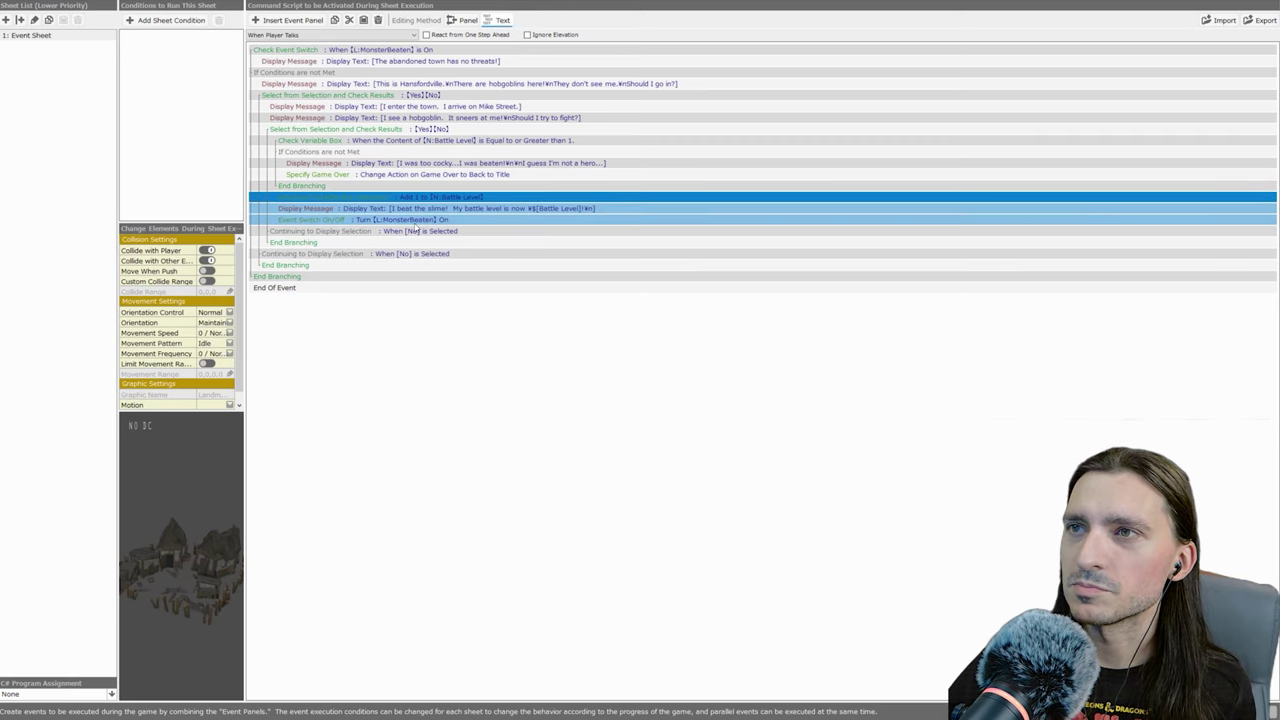
{"action": "right_click", "coordinate": [423, 222]}
{"action": "left_click", "coordinate": [442, 228]}
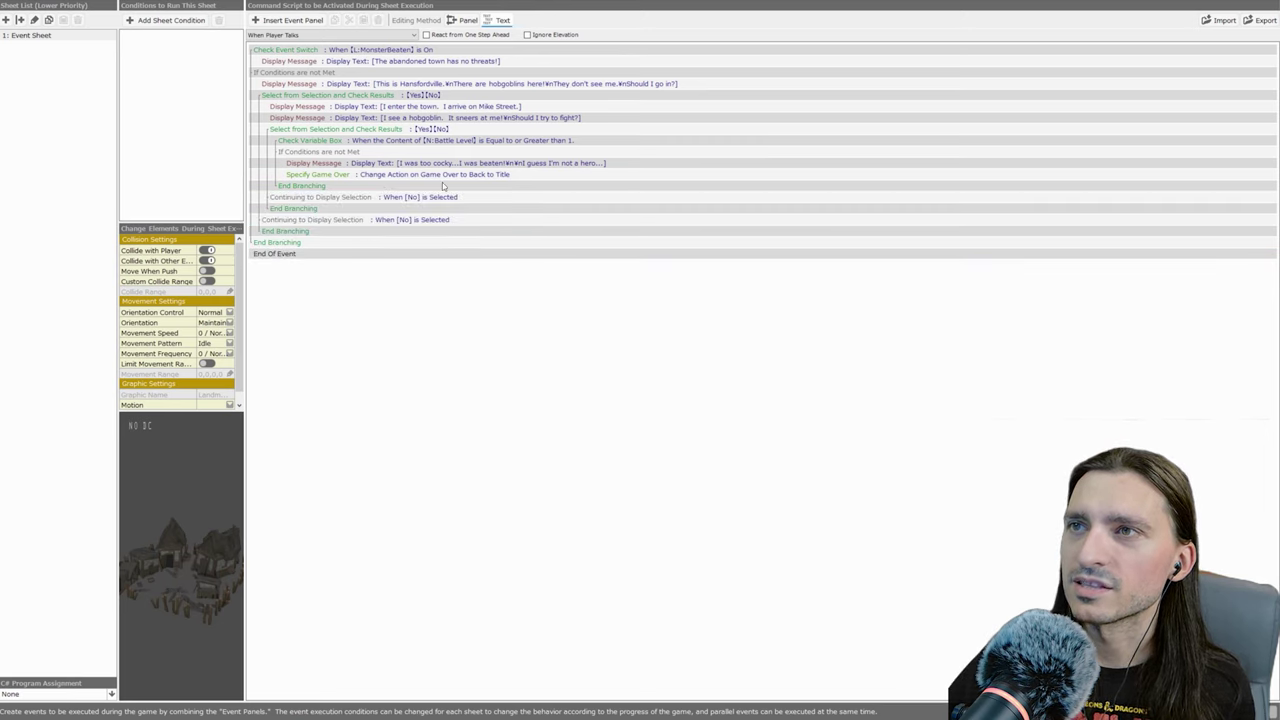
- Paste the three victory steps under the check's Yes side in Panel view
{"action": "left_click", "coordinate": [466, 20]}
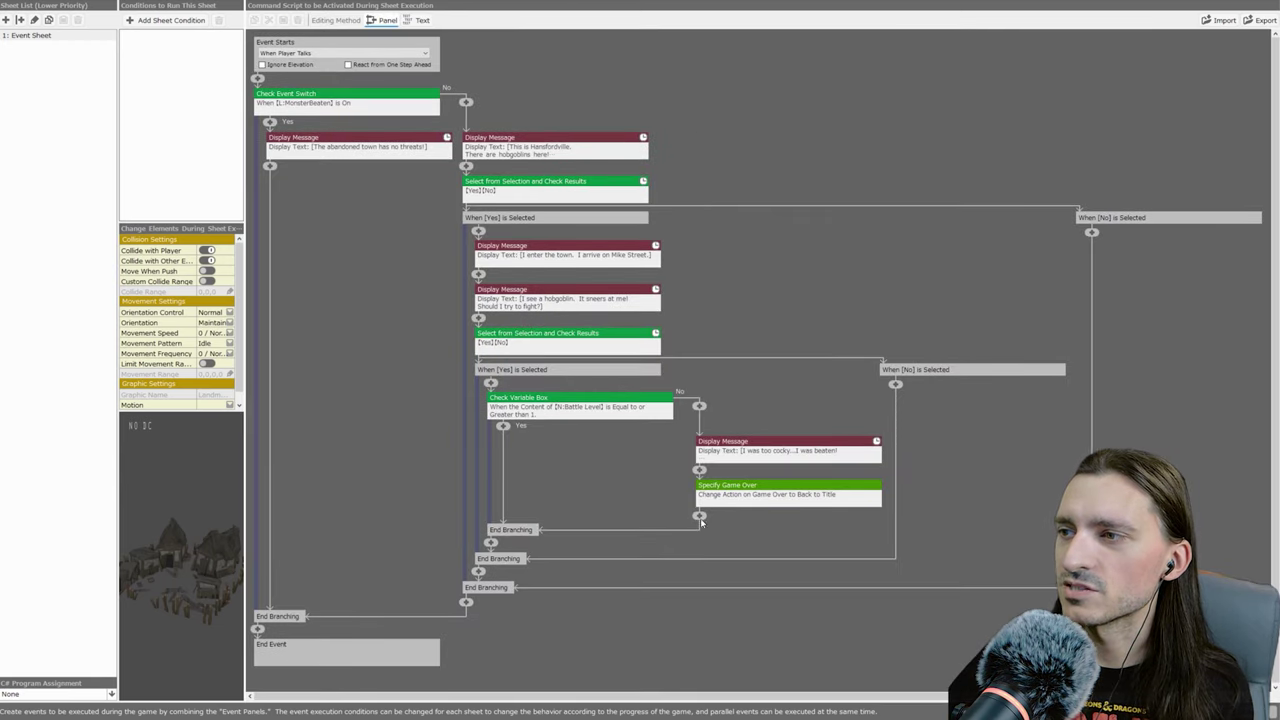
{"action": "right_click", "coordinate": [699, 517]}
{"action": "left_click", "coordinate": [731, 545]}
{"action": "scroll", "coordinate": [735, 551], "scroll_direction": "down", "scroll_amount": 3}
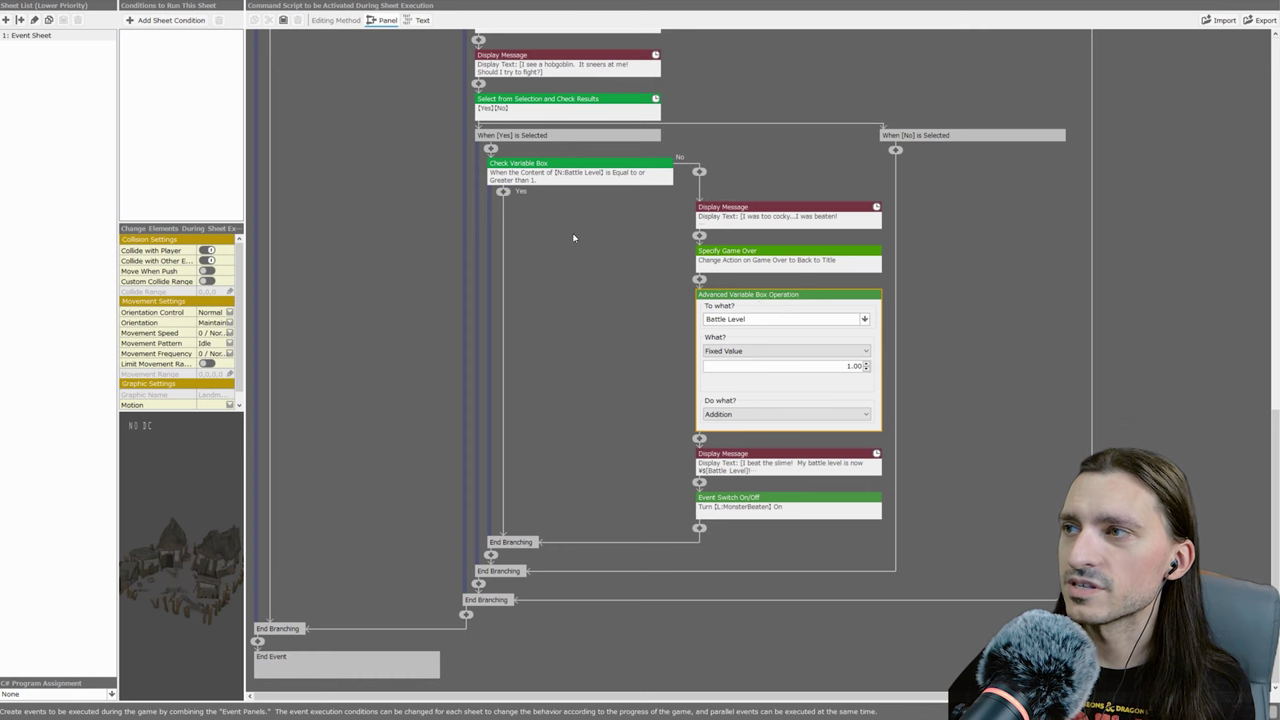
{"action": "key", "text": "ctrl+z"}
{"action": "right_click", "coordinate": [504, 427]}
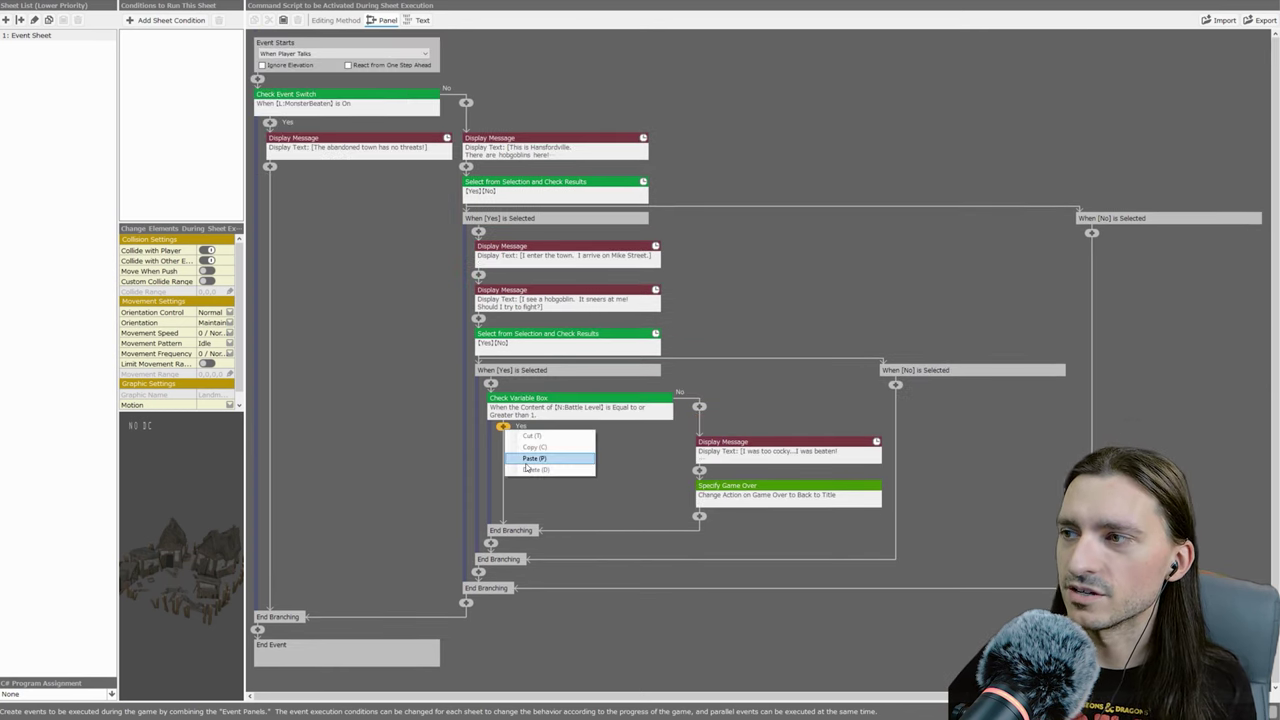
{"action": "left_click", "coordinate": [530, 459]}
{"action": "scroll", "coordinate": [507, 284], "scroll_direction": "down", "scroll_amount": 3}
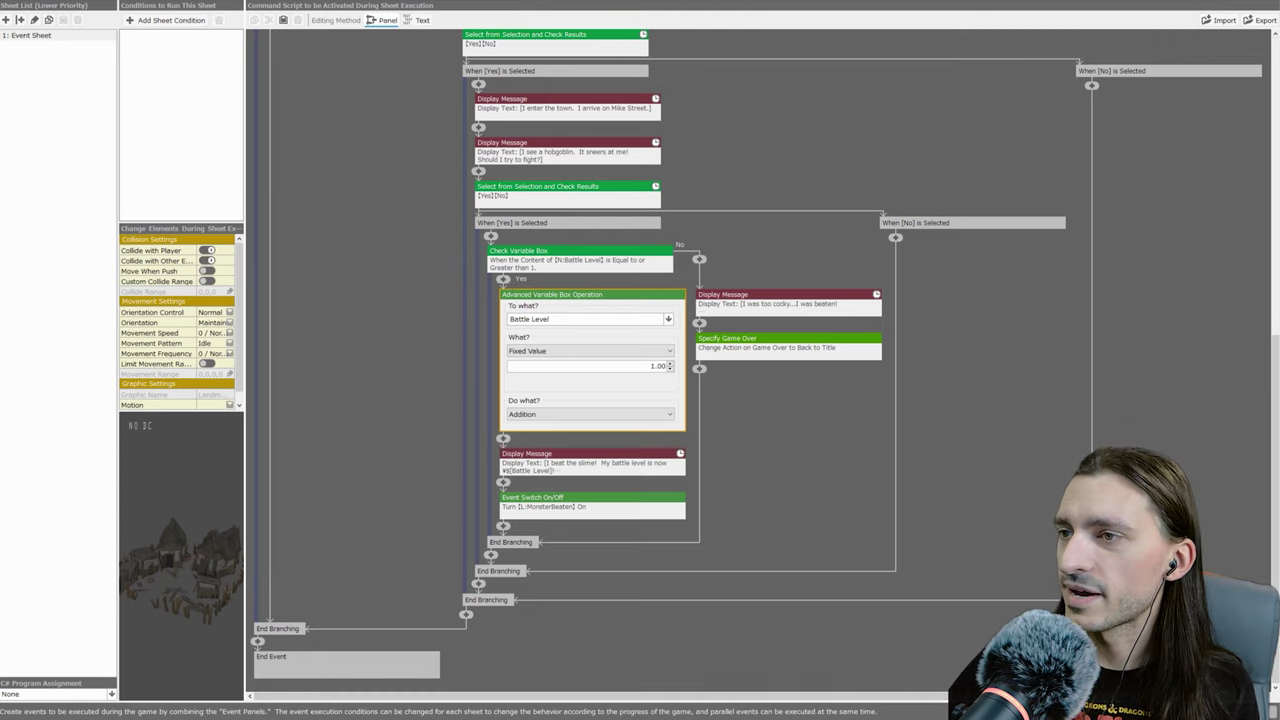
- Change 'slime' to 'monster' in the victory message
{"action": "left_click", "coordinate": [593, 474]}
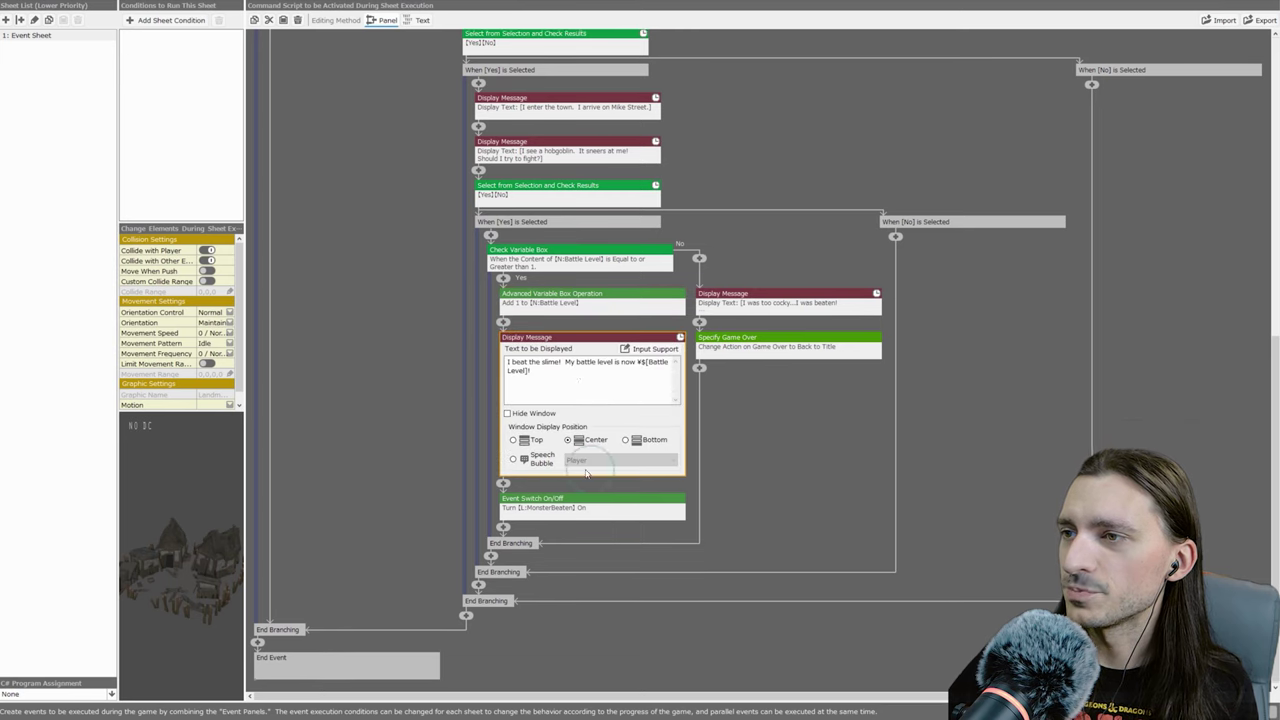
{"action": "double_click", "coordinate": [550, 361]}
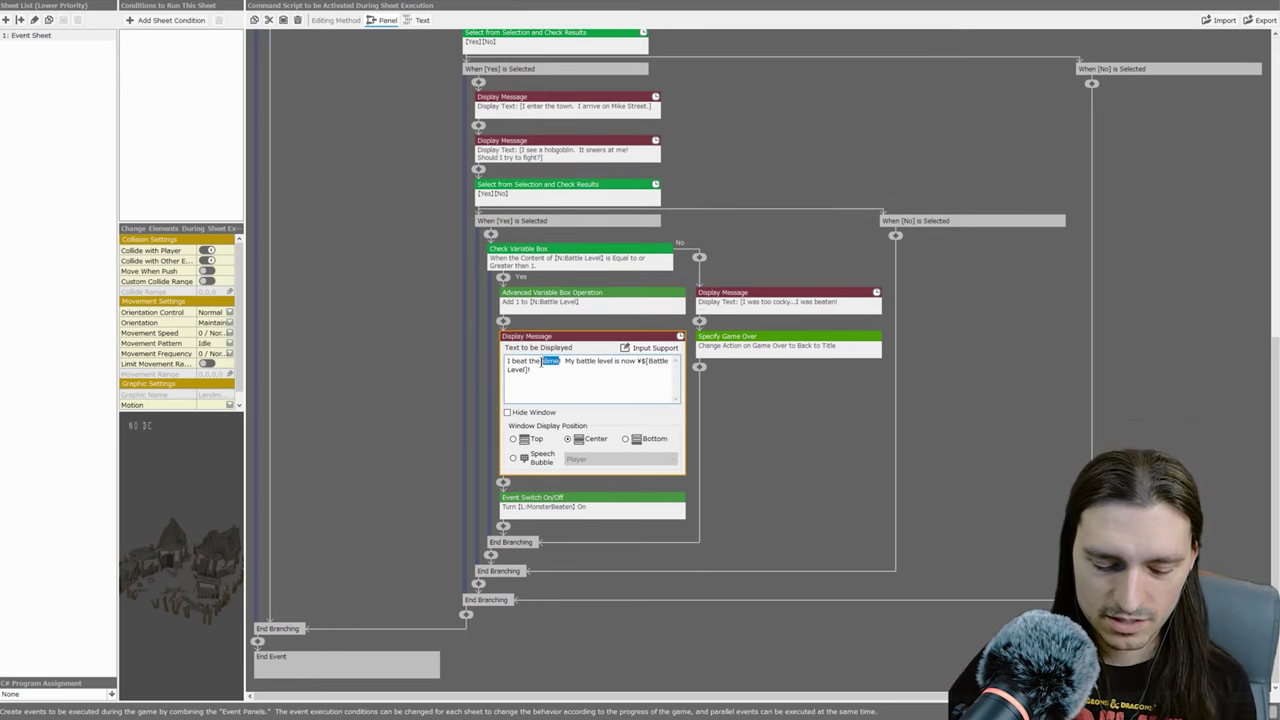
{"action": "type", "text": "monster"}
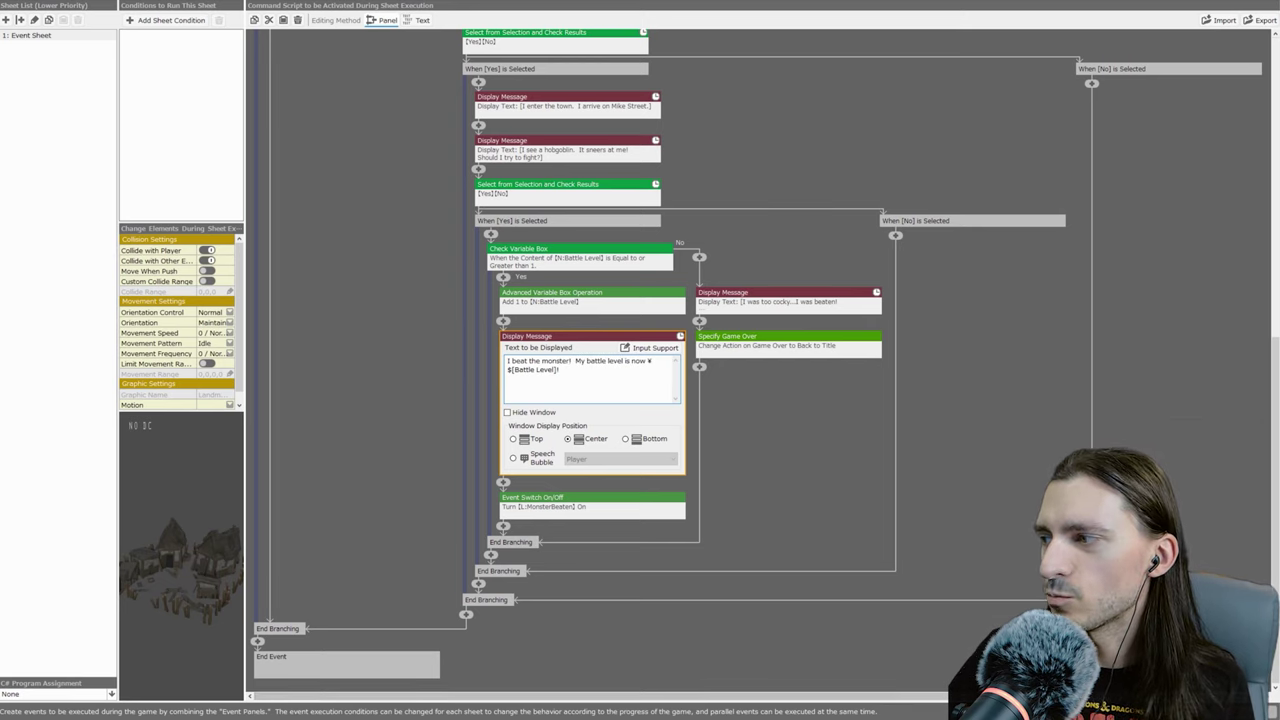
{"action": "scroll", "coordinate": [566, 237], "scroll_direction": "up", "scroll_amount": 3}
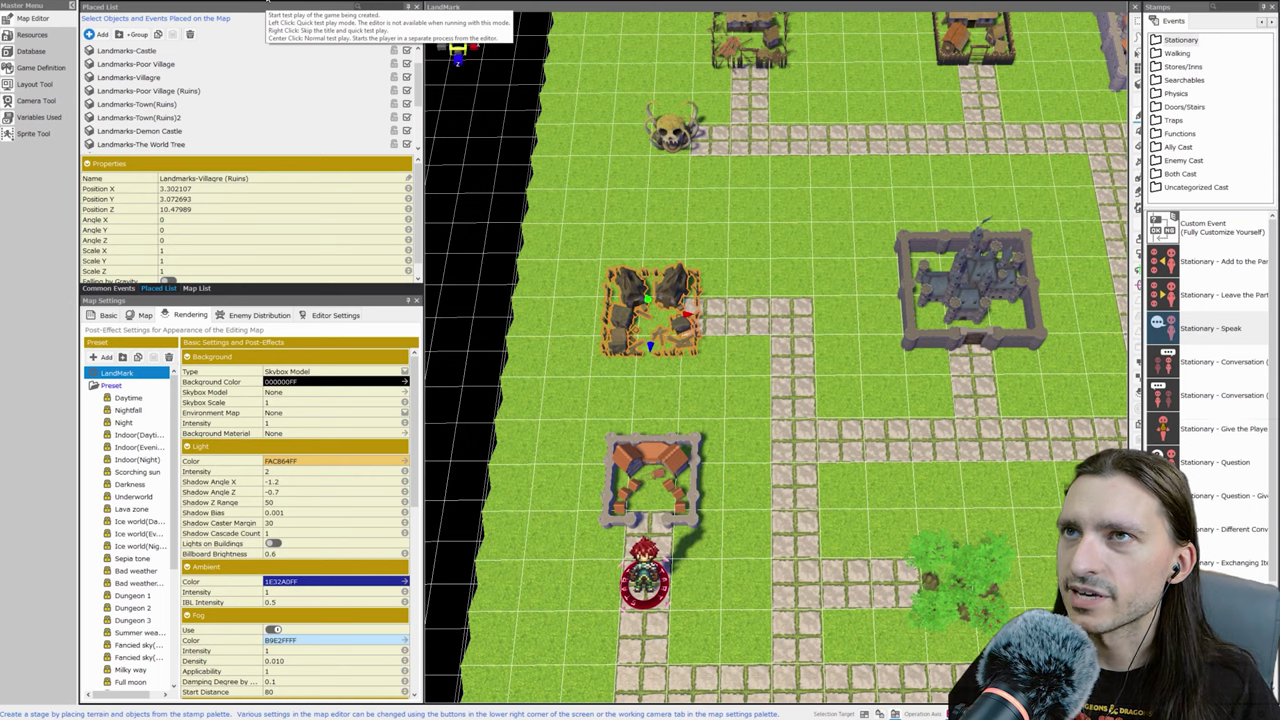
- Start a new test-play game and enter the ruined village, reaching its defeat message
{"action": "left_click", "coordinate": [267, 4]}
{"action": "key", "text": "Return"}
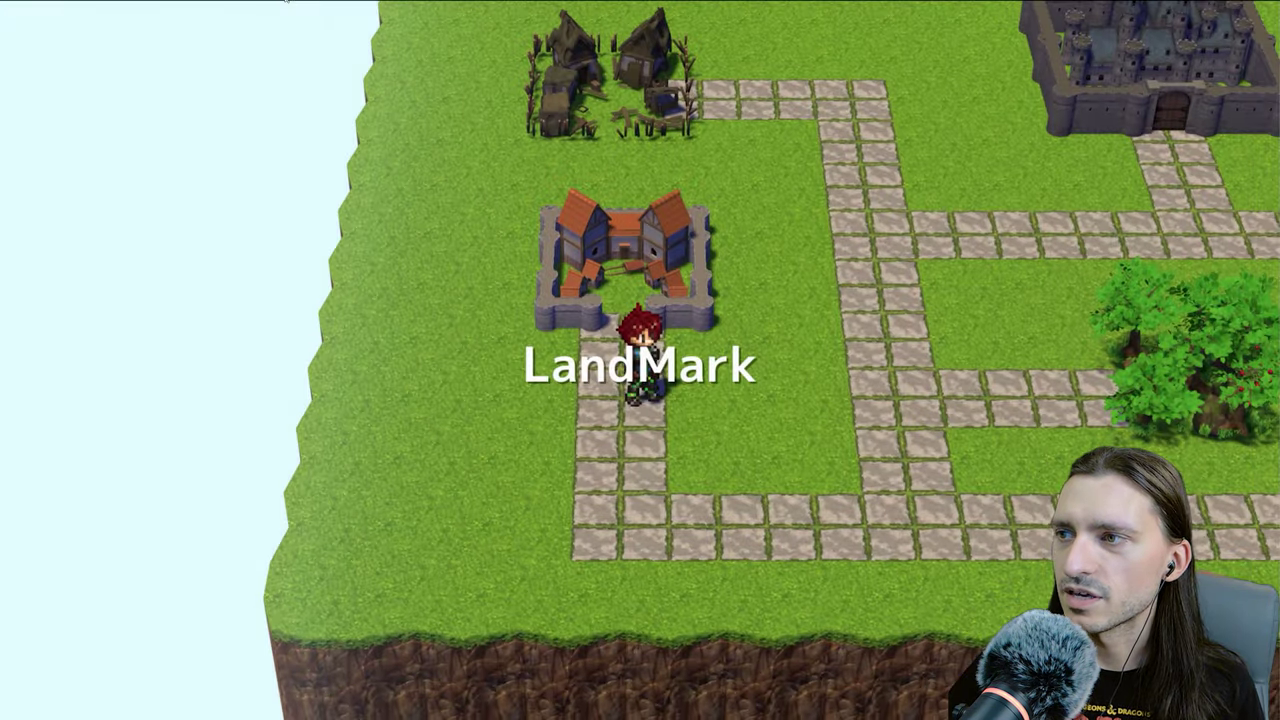
{"action": "key", "text": "Down"}
{"action": "key", "text": "Right"}
{"action": "key", "text": "Up"}
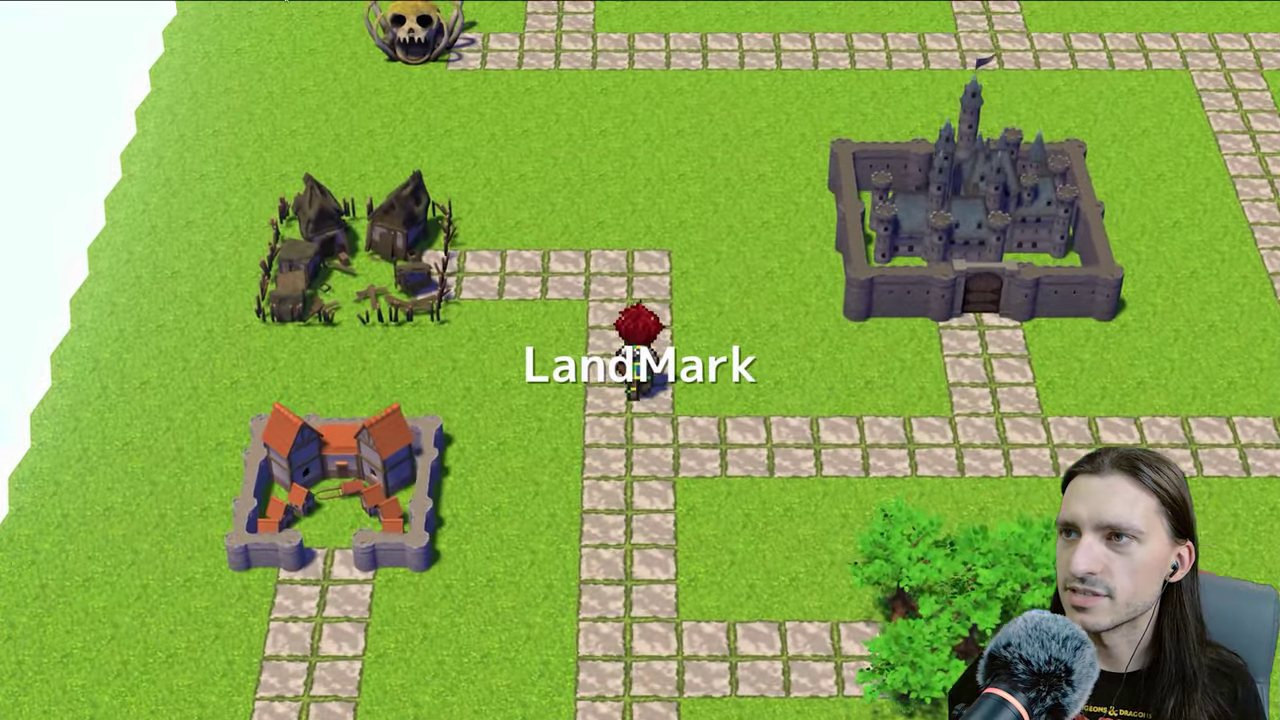
{"action": "key", "text": "Up"}
{"action": "key", "text": "Left"}
{"action": "key", "text": "Return"}
{"action": "key", "text": "Return"}
{"action": "key", "text": "Return"}
{"action": "key", "text": "Return"}
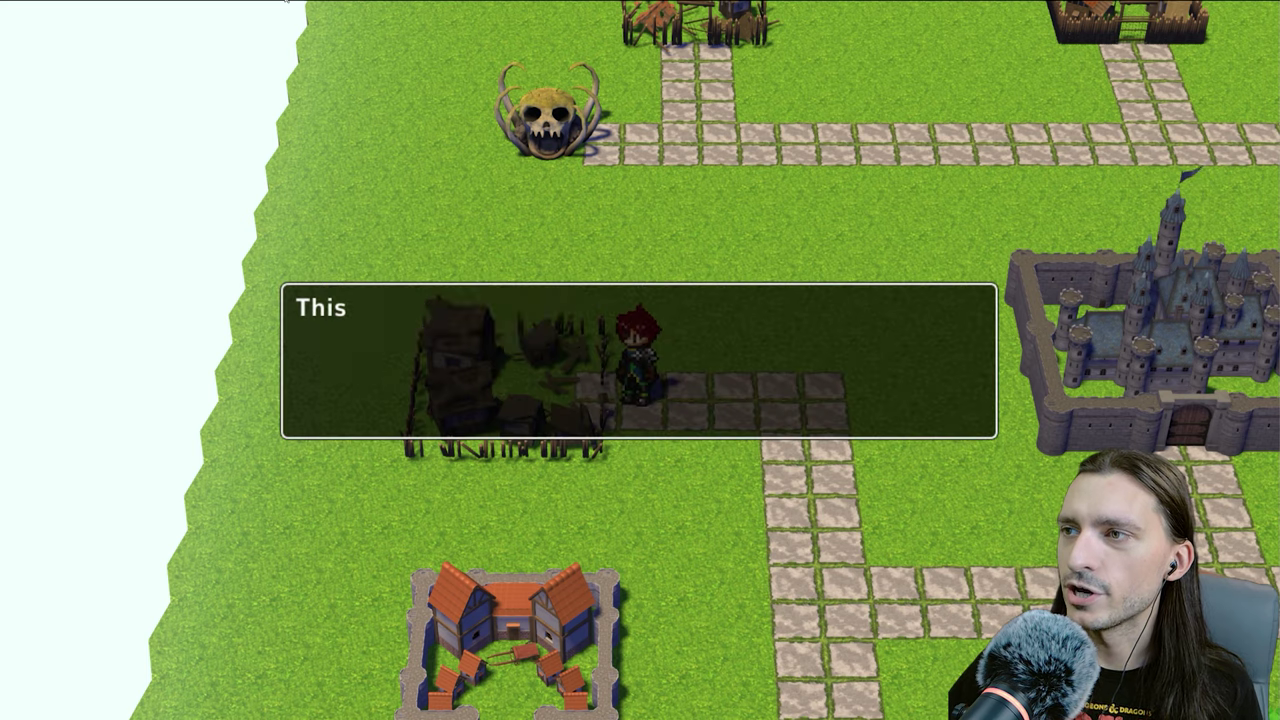
{"action": "key", "text": "Return"}
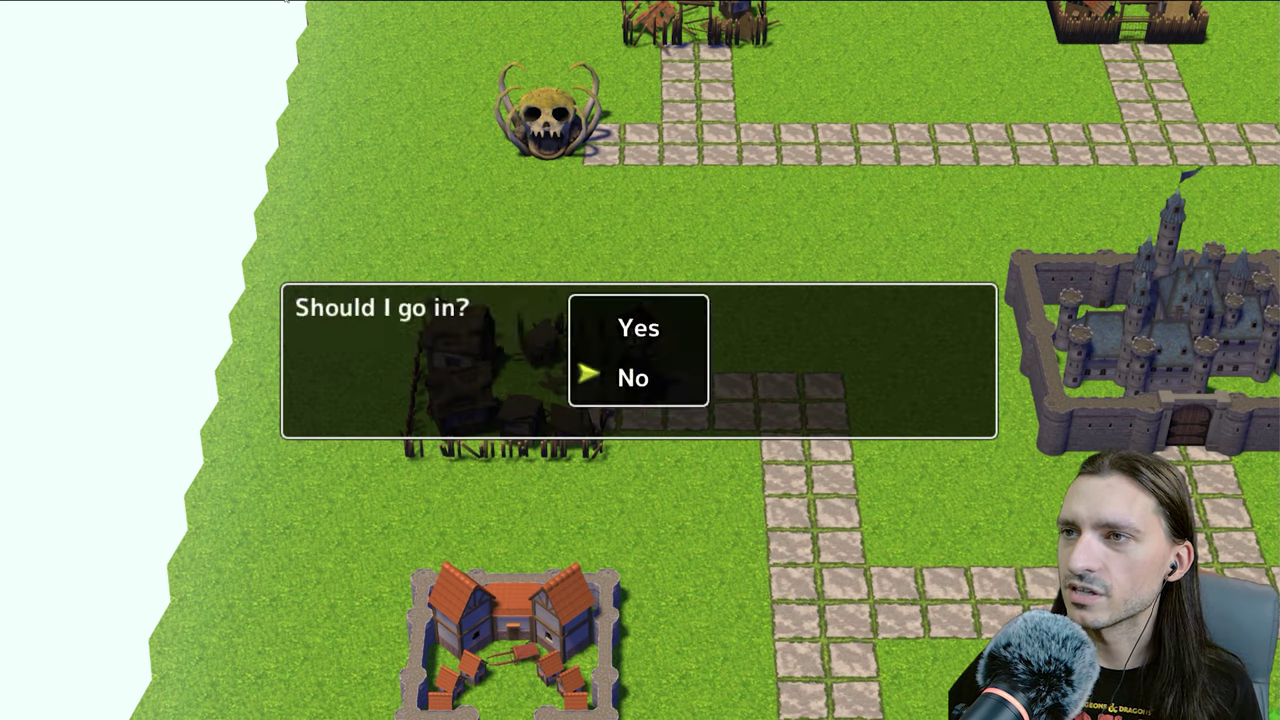
{"action": "key", "text": "Return"}
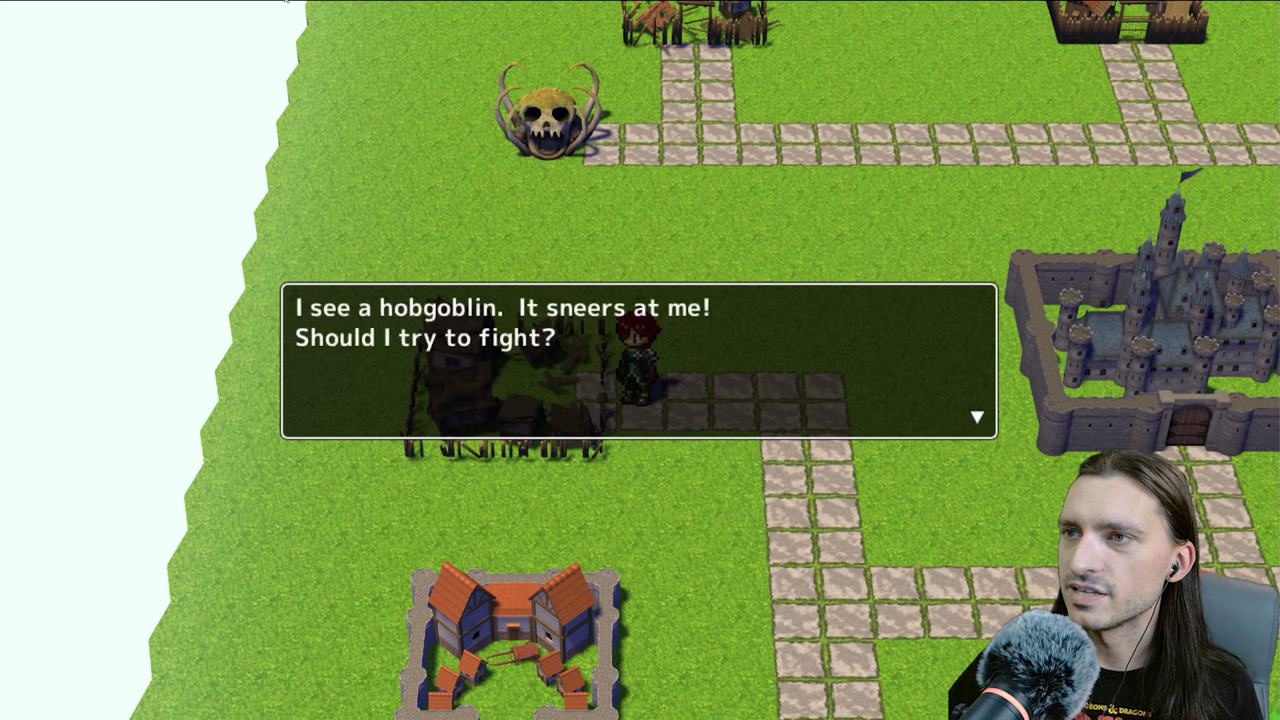
{"action": "key", "text": "Return"}
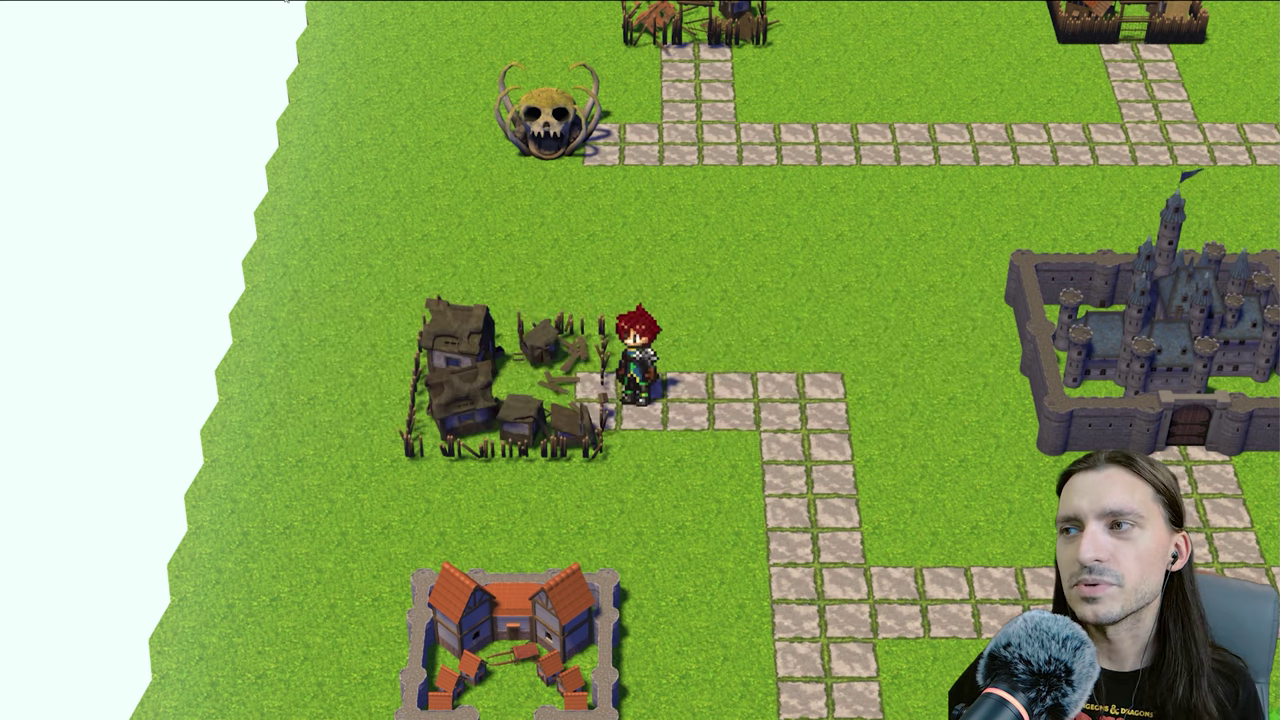
- Walk to the forest tree, fight the slime and read the victory message
{"action": "key", "text": "Down"}
{"action": "key", "text": "Down"}
{"action": "key", "text": "Down"}
{"action": "key", "text": "Down"}
{"action": "key", "text": "Down"}
{"action": "key", "text": "Right"}
{"action": "key", "text": "Right"}
{"action": "key", "text": "Right"}
{"action": "key", "text": "Return"}
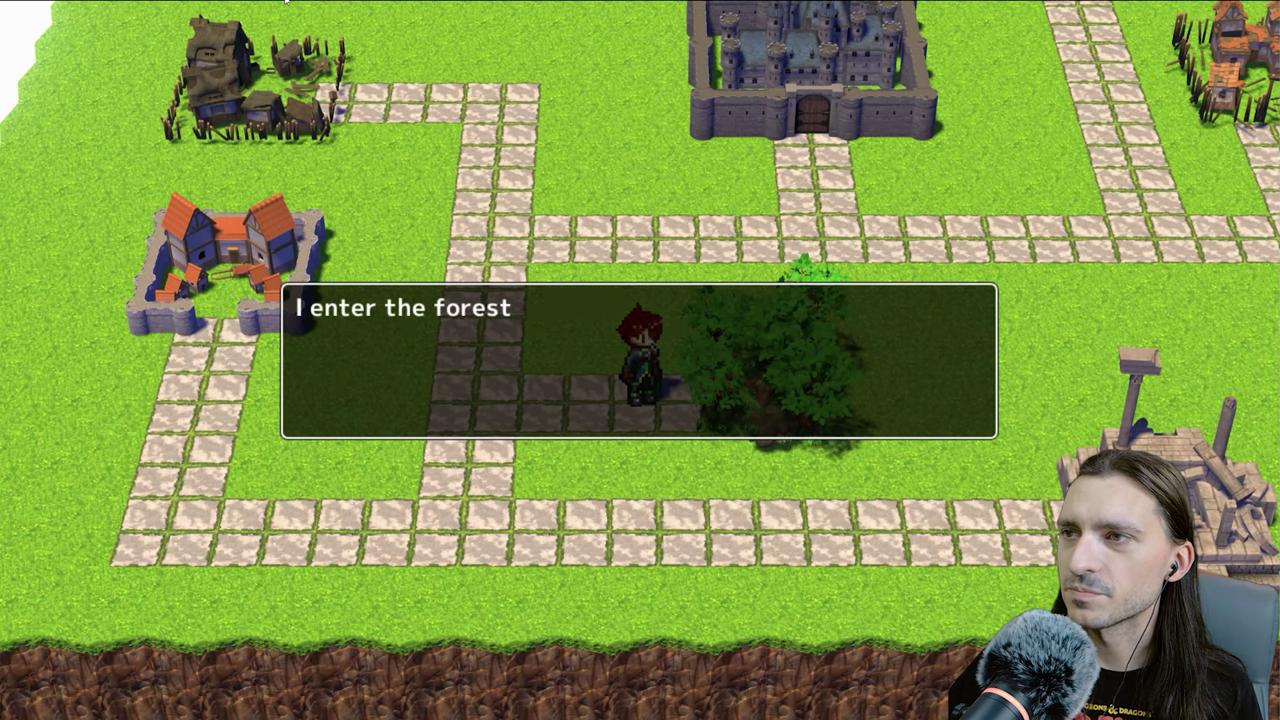
{"action": "key", "text": "Return"}
{"action": "key", "text": "Return"}
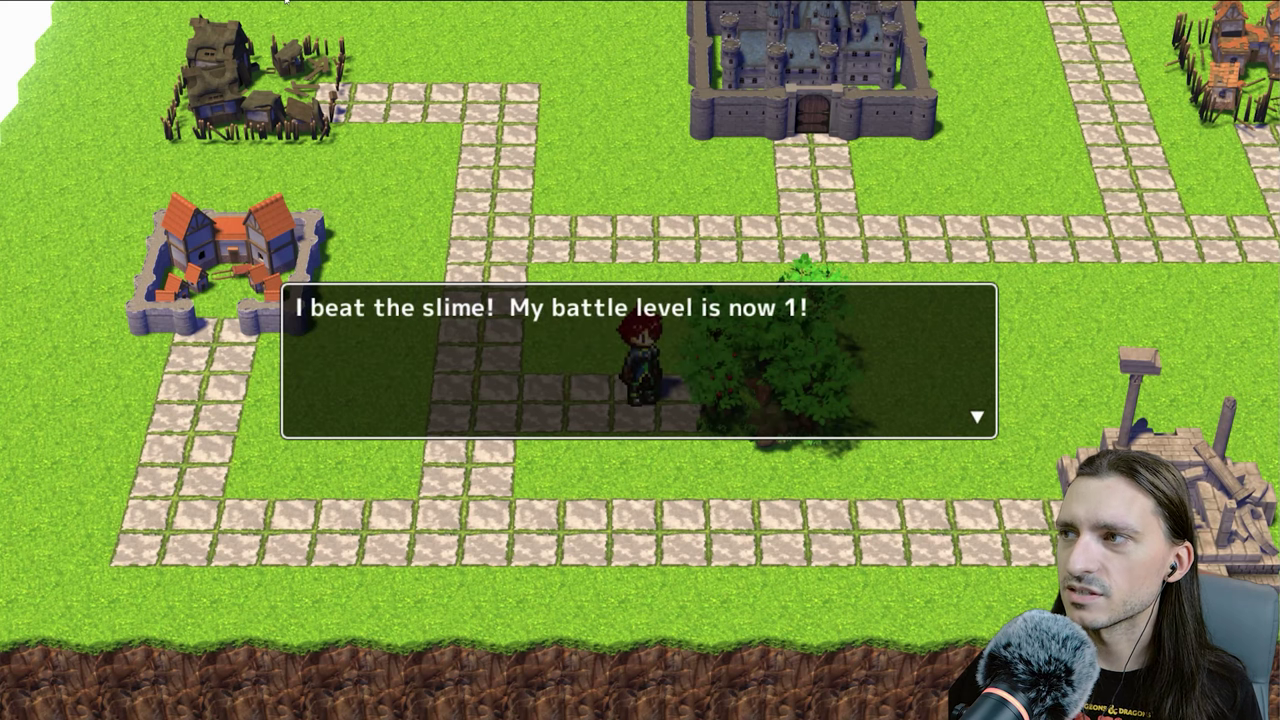
{"action": "key", "text": "Return"}
{"action": "key", "text": "Return"}
{"action": "key", "text": "Left"}
{"action": "key", "text": "Left"}
{"action": "key", "text": "Left"}
{"action": "key", "text": "Left"}
- Return to the ruined village, beat the monster, read the no-threats message, then walk the path
{"action": "key", "text": "Up"}
{"action": "key", "text": "Up"}
{"action": "key", "text": "Up"}
{"action": "key", "text": "Up"}
{"action": "key", "text": "Up"}
{"action": "key", "text": "Up"}
{"action": "key", "text": "Up"}
{"action": "key", "text": "Up"}
{"action": "key", "text": "Up"}
{"action": "key", "text": "Left"}
{"action": "key", "text": "Left"}
{"action": "key", "text": "Left"}
{"action": "key", "text": "Left"}
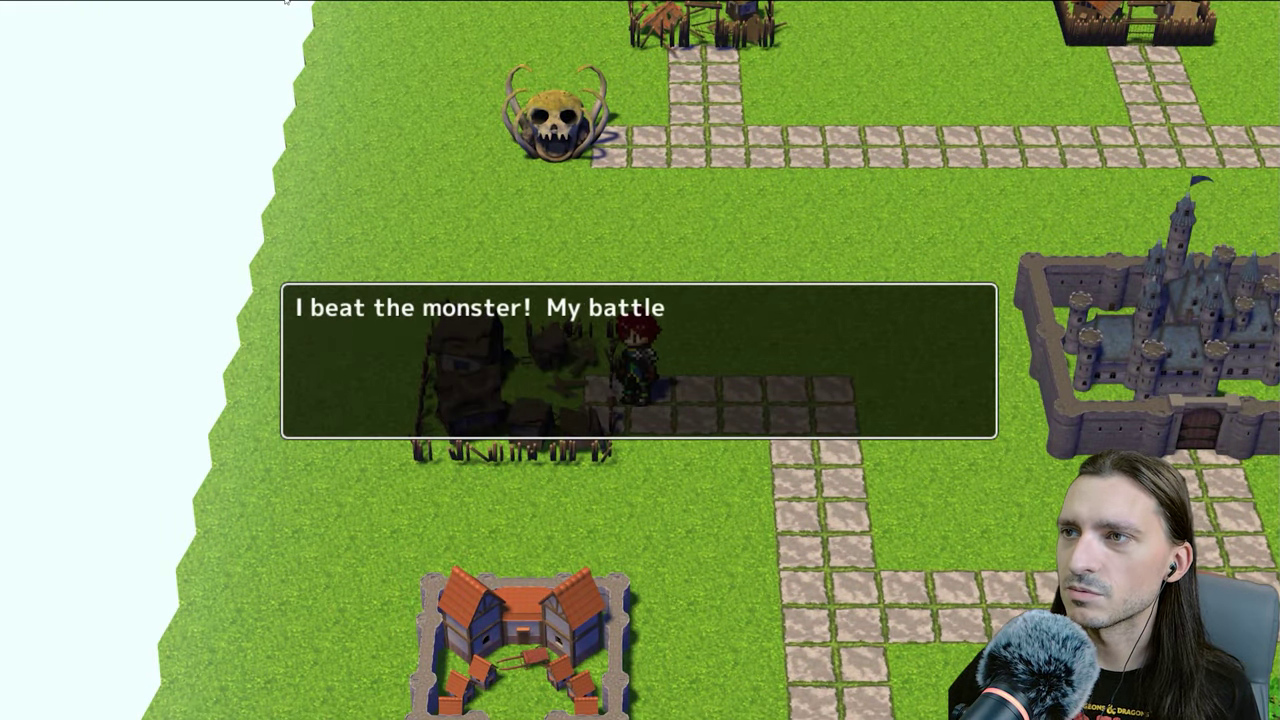
{"action": "key", "text": "Return"}
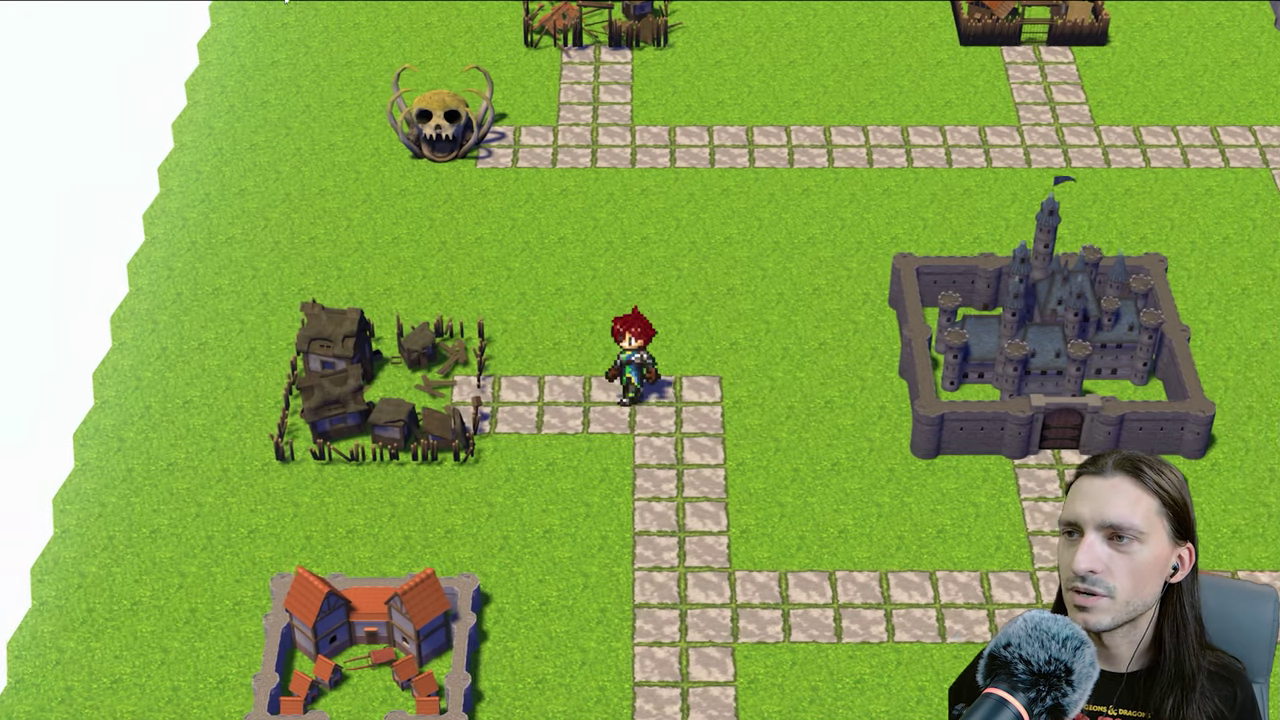
{"action": "key", "text": "Return"}
{"action": "key", "text": "Right"}
{"action": "key", "text": "Right"}
{"action": "key", "text": "Right"}
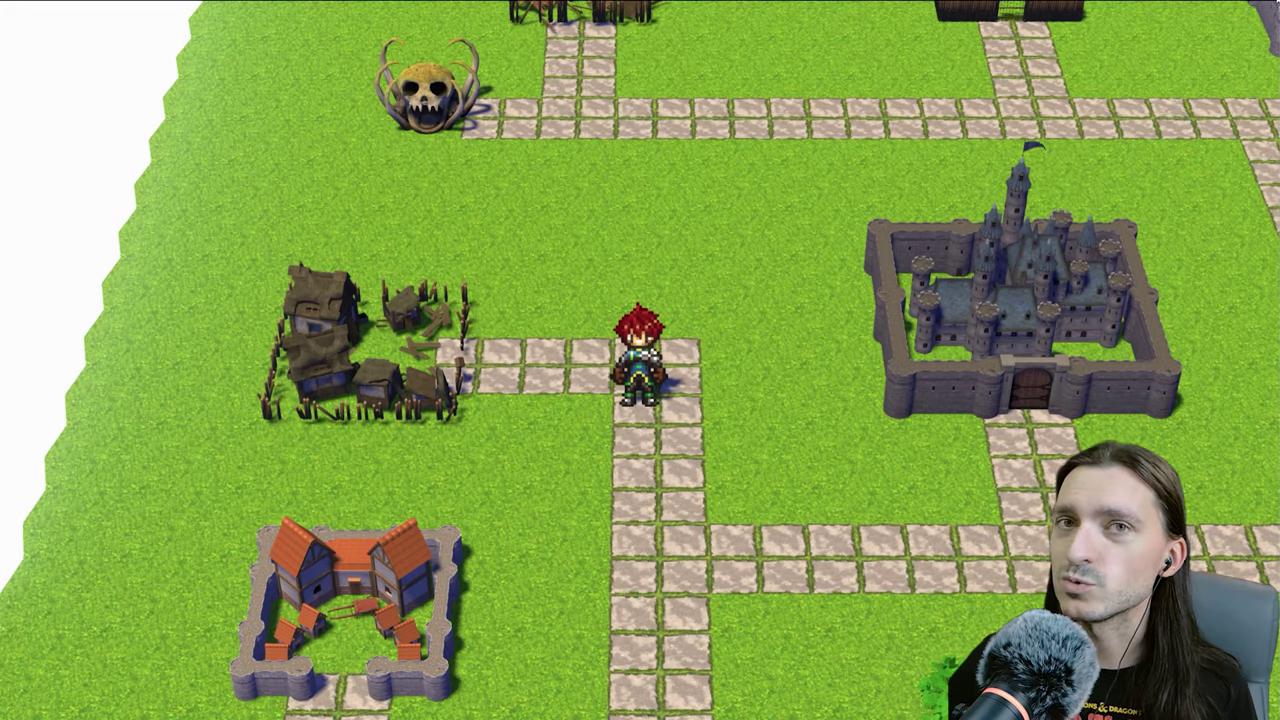
{"action": "key", "text": "Down"}
{"action": "key", "text": "Down"}
{"action": "key", "text": "Down"}
{"action": "key", "text": "Right"}
{"action": "key", "text": "Right"}
{"action": "key", "text": "Right"}
{"action": "key", "text": "Right"}
{"action": "key", "text": "Right"}
{"action": "key", "text": "Left"}
{"action": "key", "text": "Left"}
{"action": "key", "text": "Left"}
{"action": "key", "text": "Left"}
{"action": "key", "text": "Left"}
{"action": "key", "text": "Left"}
{"action": "key", "text": "Left"}
{"action": "key", "text": "Left"}
{"action": "key", "text": "Left"}
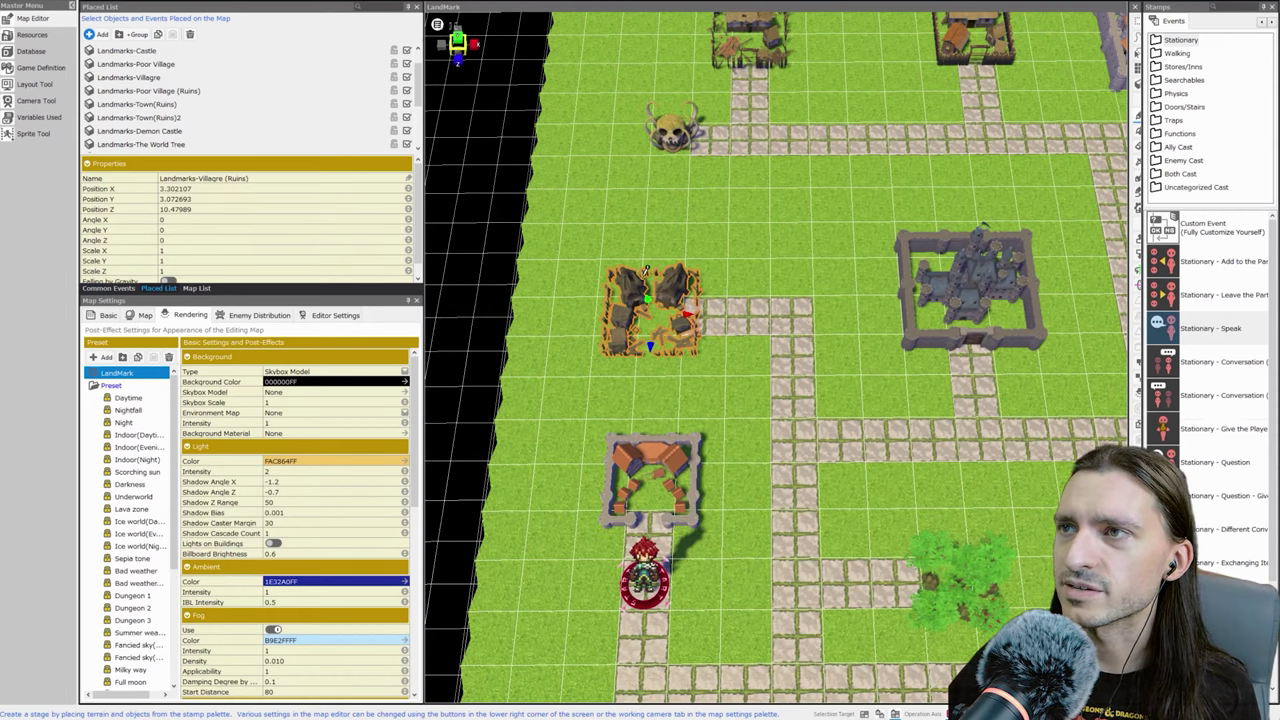
- Replace the village's Specify Game Over step with Exit Game set to Return to Title Screen
{"action": "right_click", "coordinate": [676, 328]}
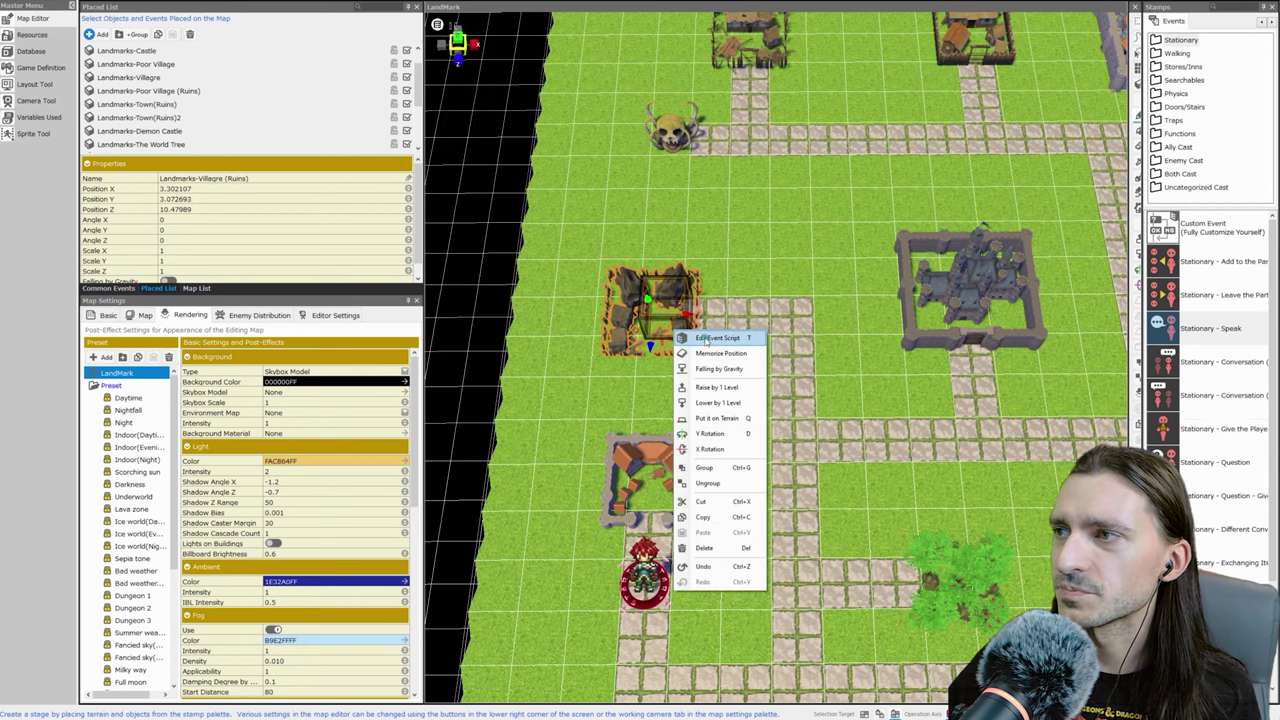
{"action": "left_click", "coordinate": [716, 338]}
{"action": "right_click", "coordinate": [761, 459]}
{"action": "left_click", "coordinate": [772, 496]}
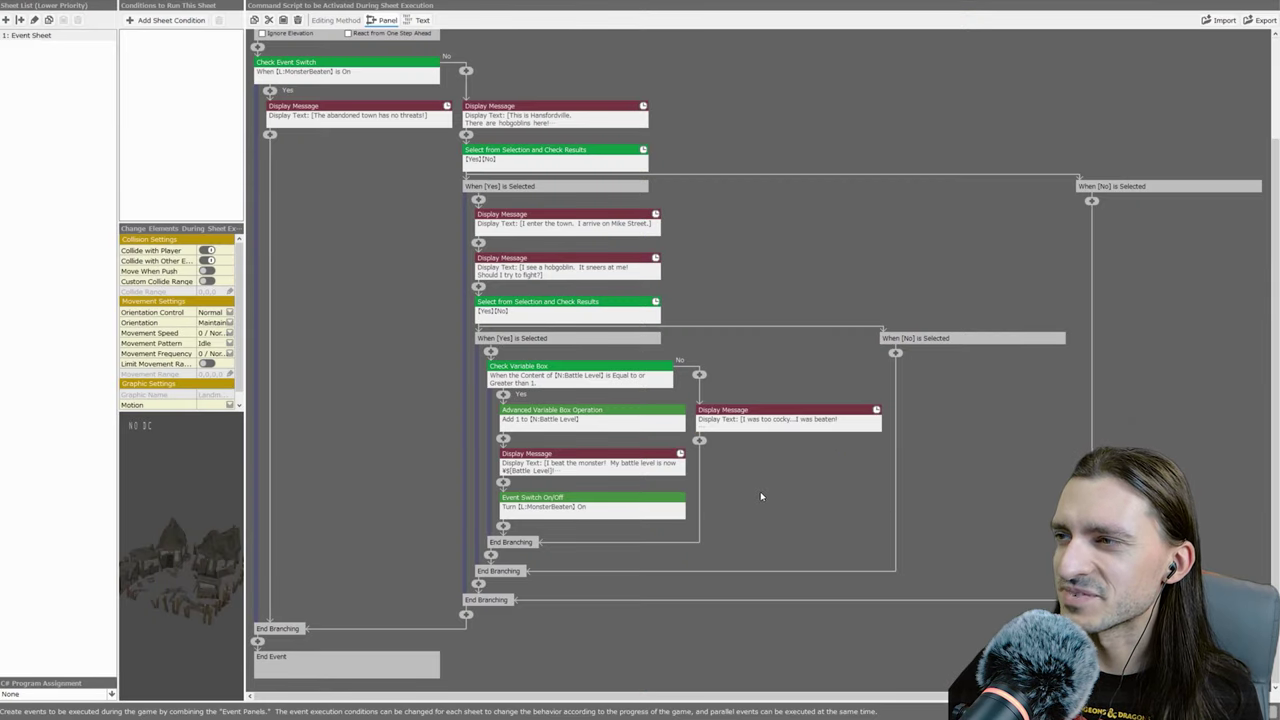
{"action": "left_click", "coordinate": [699, 441]}
{"action": "left_click", "coordinate": [720, 418]}
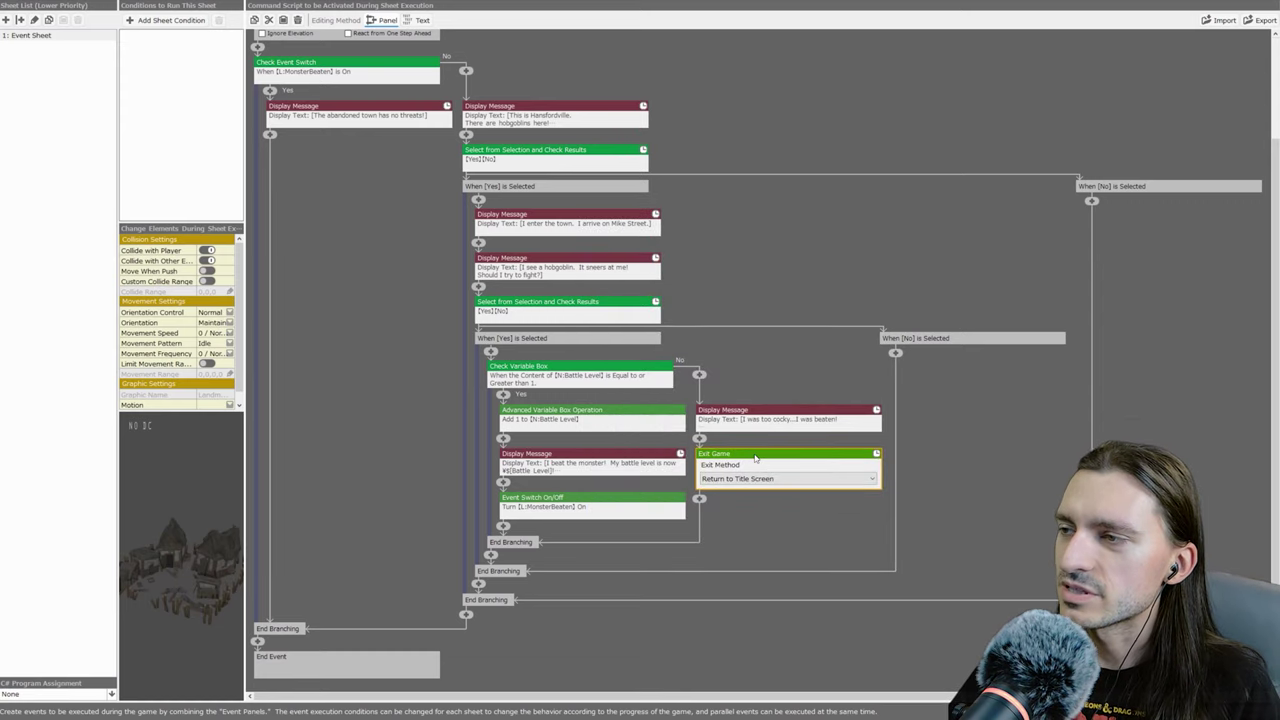
{"action": "left_click", "coordinate": [768, 479]}
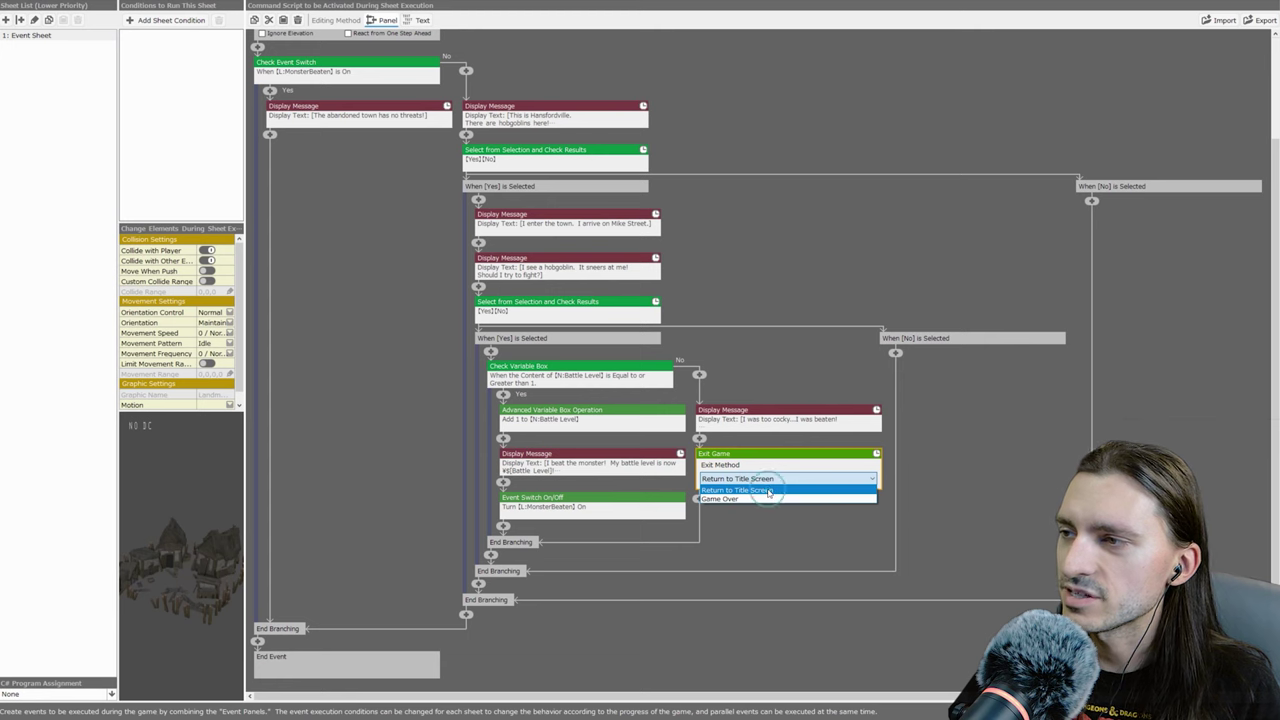
{"action": "left_click", "coordinate": [769, 491]}
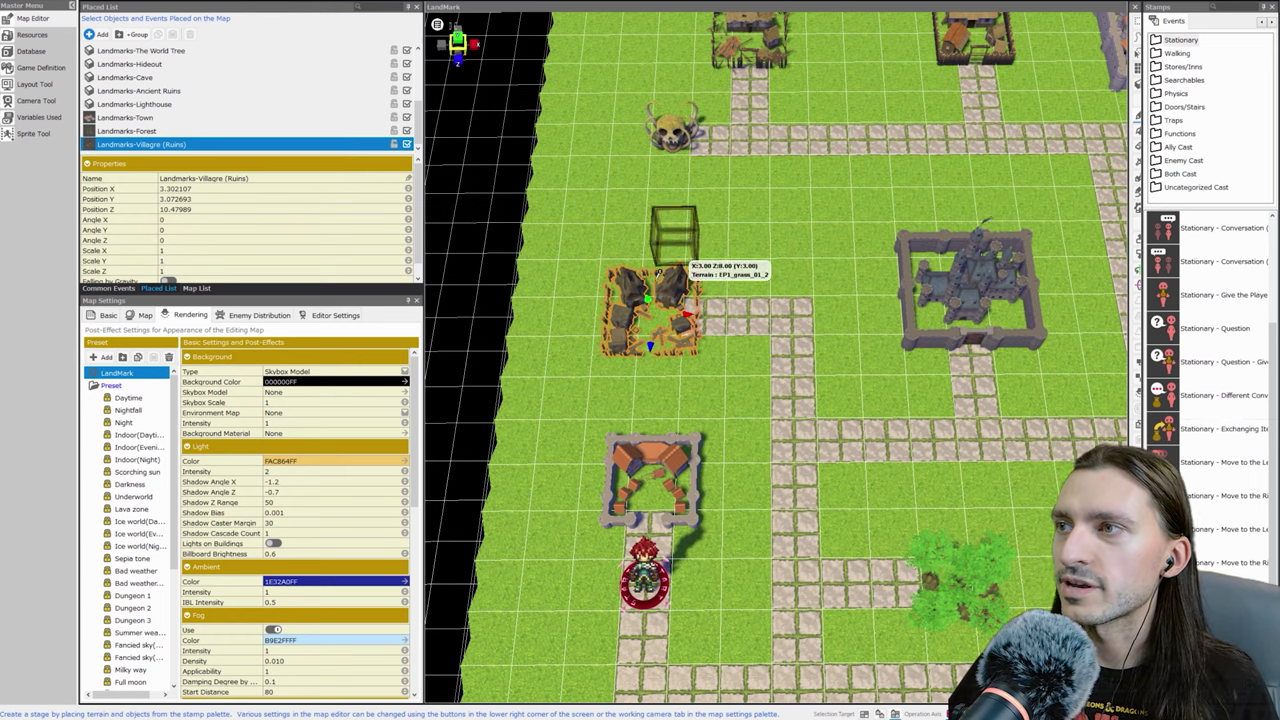
- Open the ruined village's event script in Text view and copy all of its lines
{"action": "right_click", "coordinate": [640, 305]}
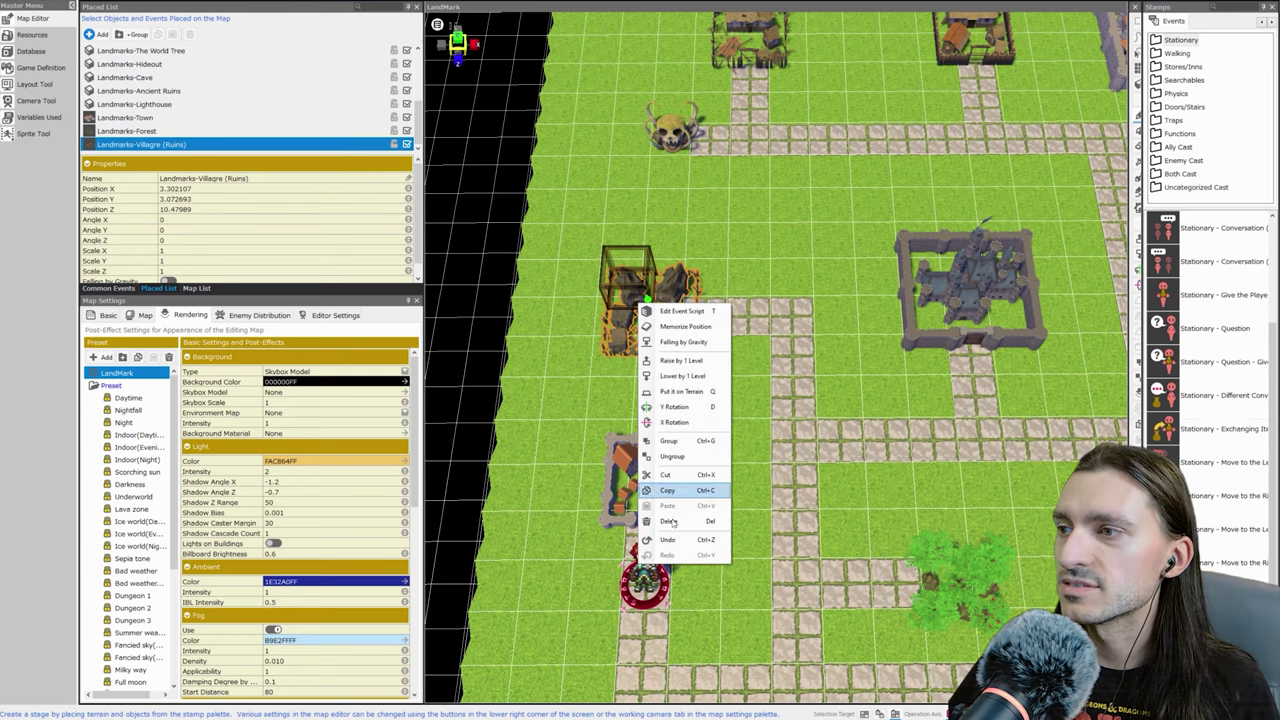
{"action": "left_click", "coordinate": [665, 290]}
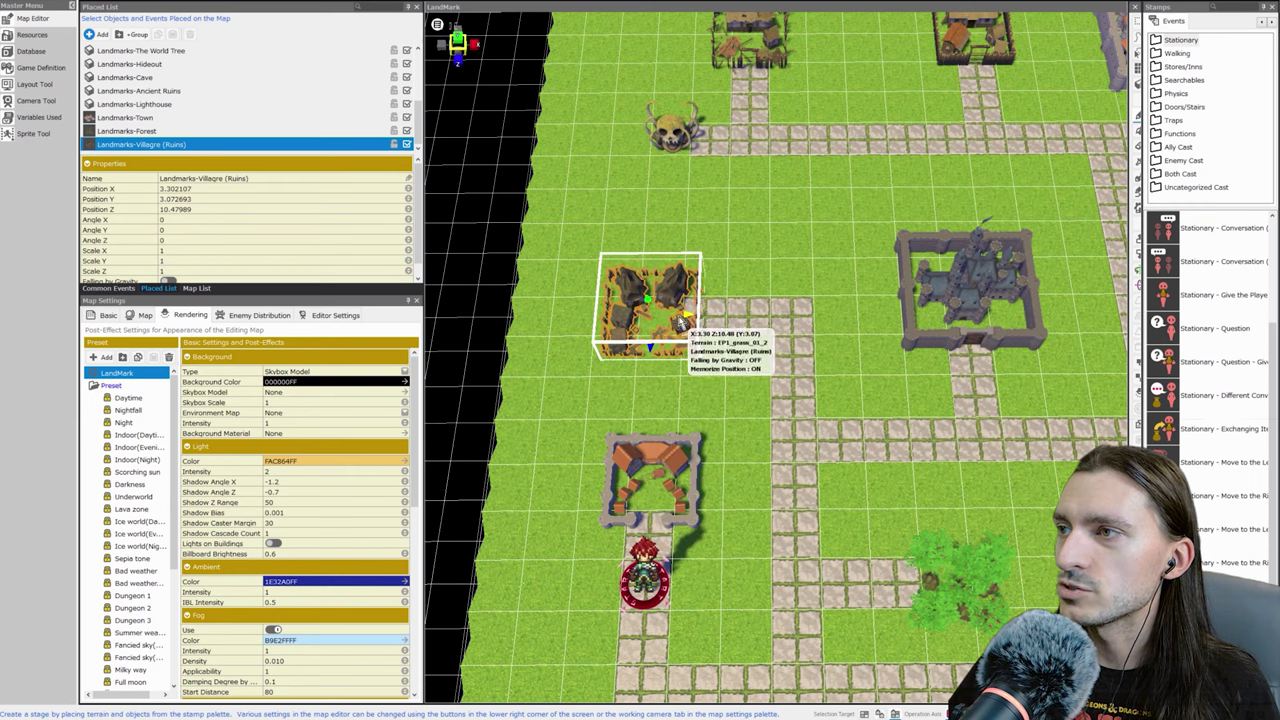
{"action": "right_click", "coordinate": [665, 290]}
{"action": "left_click", "coordinate": [690, 303]}
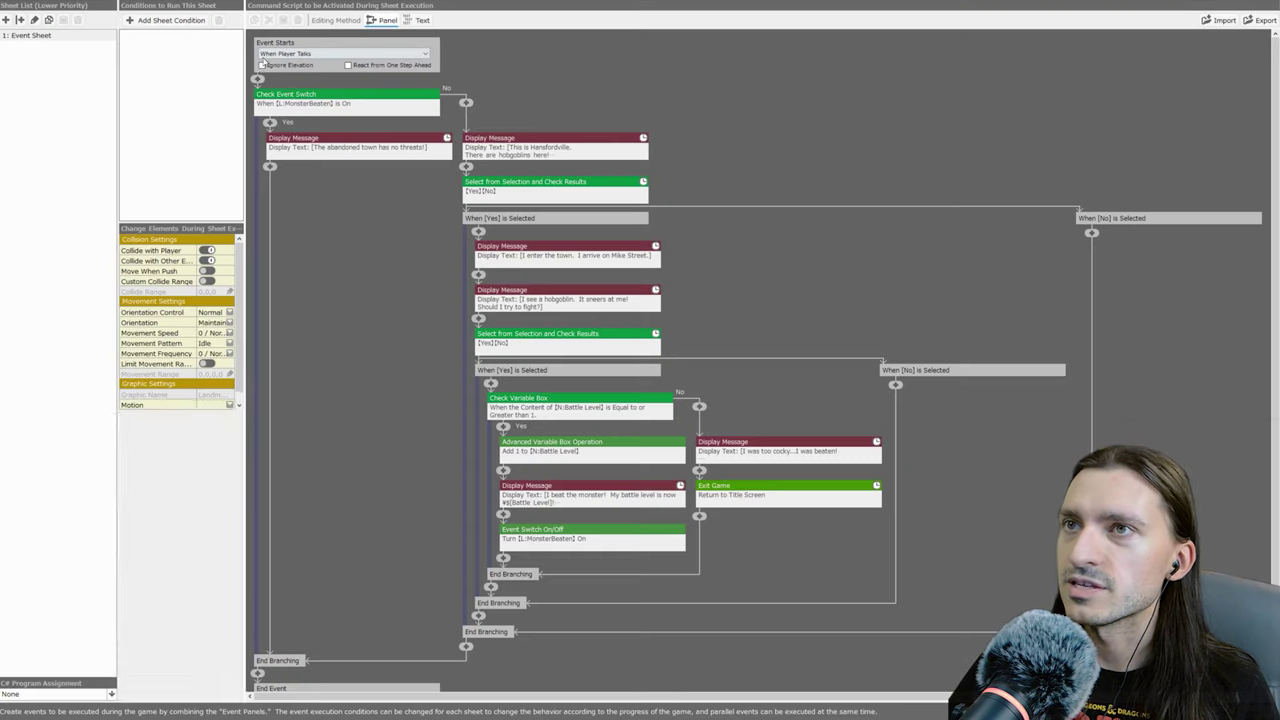
{"action": "left_click", "coordinate": [349, 98]}
{"action": "right_click", "coordinate": [365, 97]}
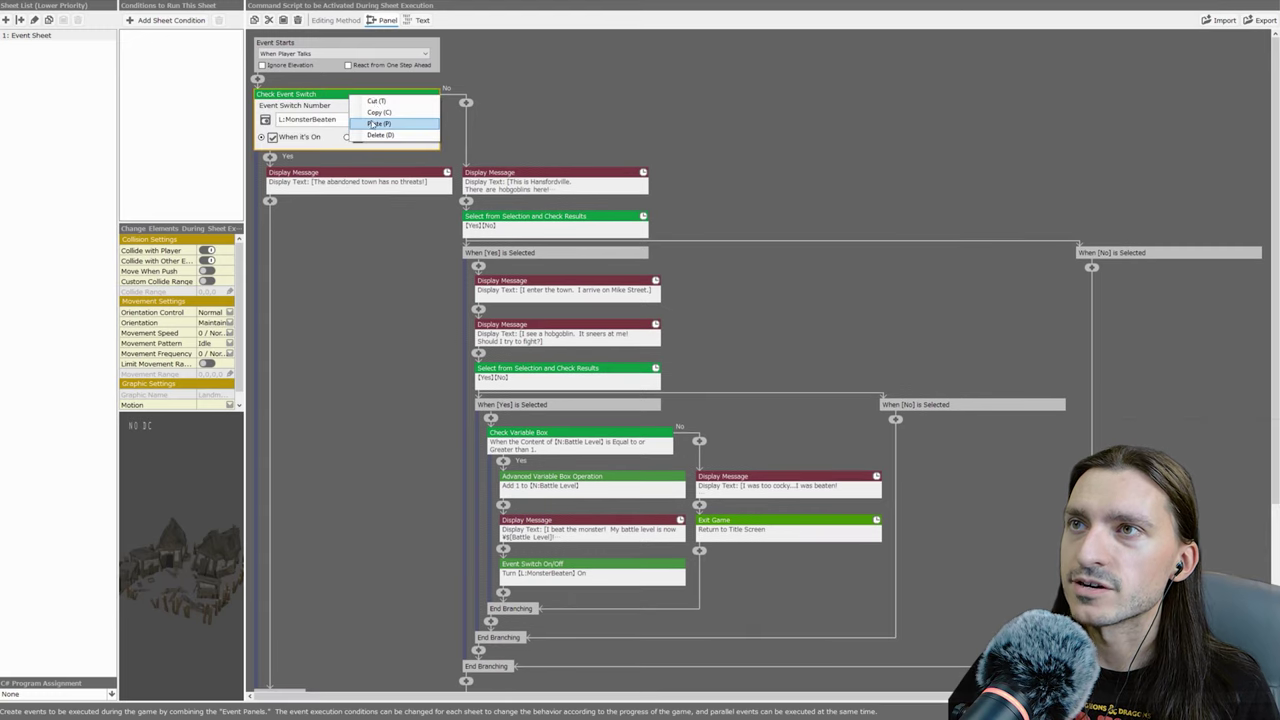
{"action": "left_click", "coordinate": [420, 20]}
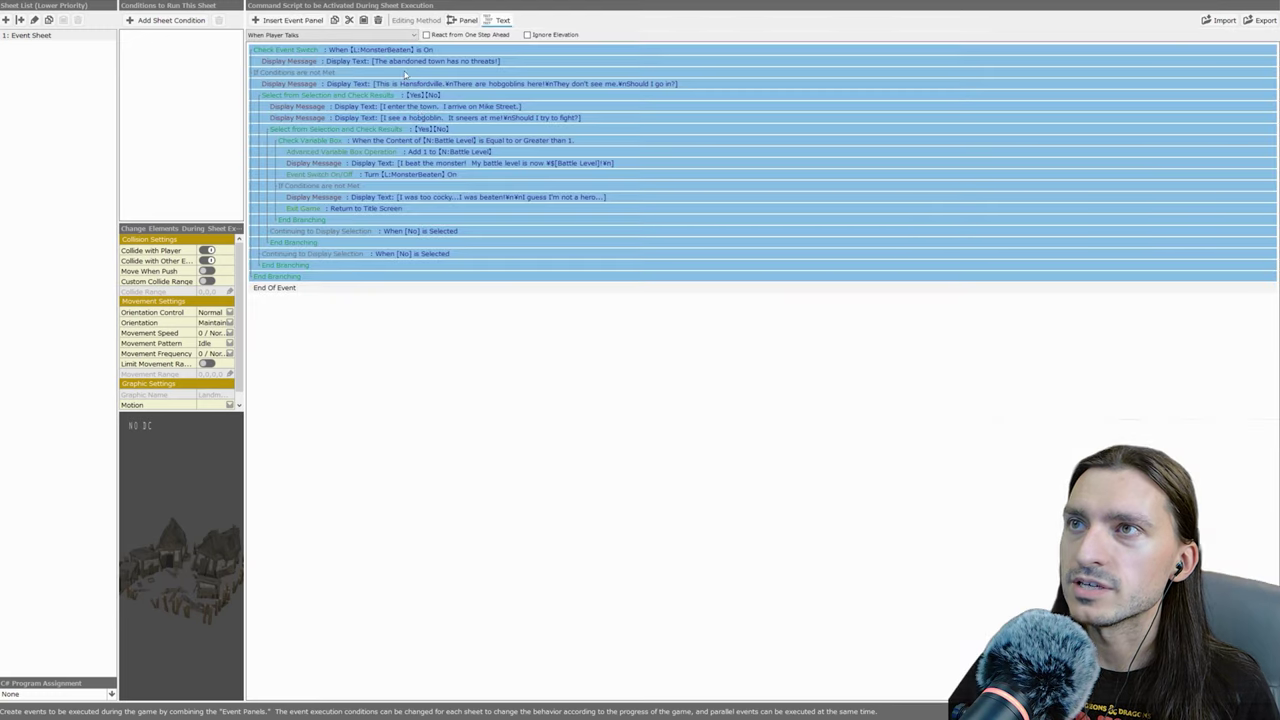
{"action": "left_click", "coordinate": [560, 388]}
{"action": "left_click_drag", "start_coordinate": [360, 49], "coordinate": [474, 318]}
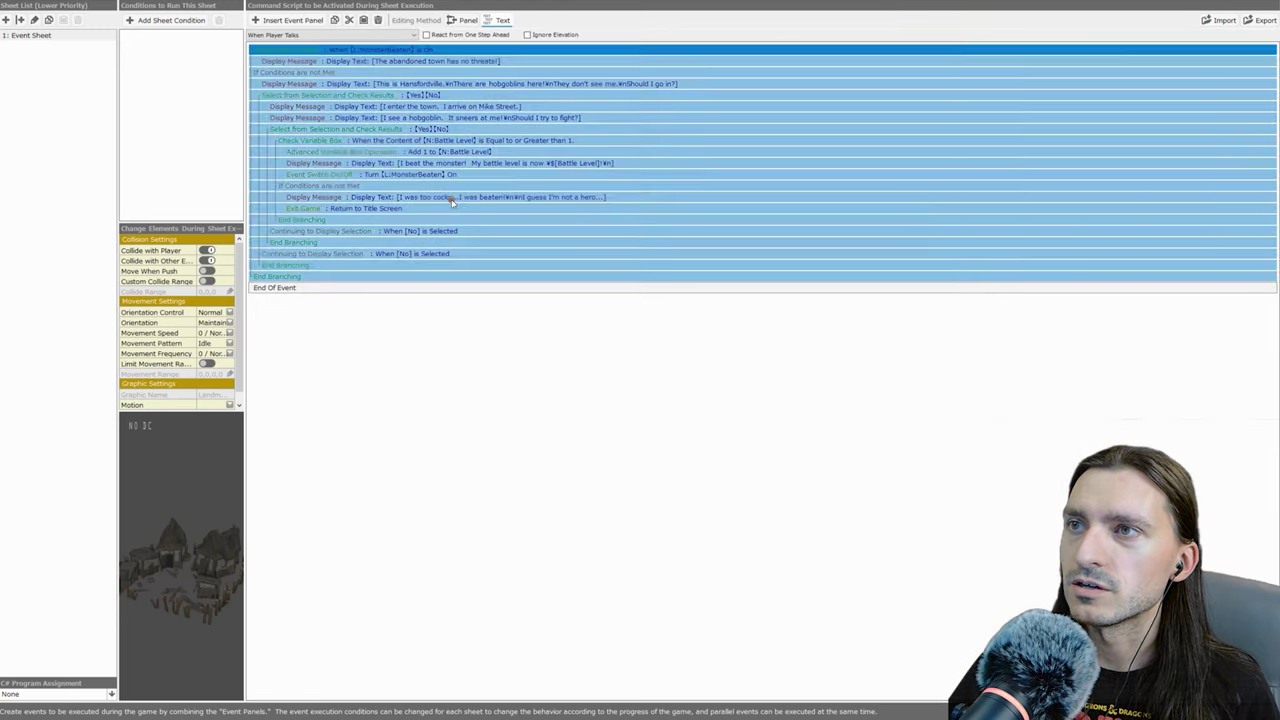
{"action": "right_click", "coordinate": [452, 201]}
{"action": "left_click", "coordinate": [495, 218]}
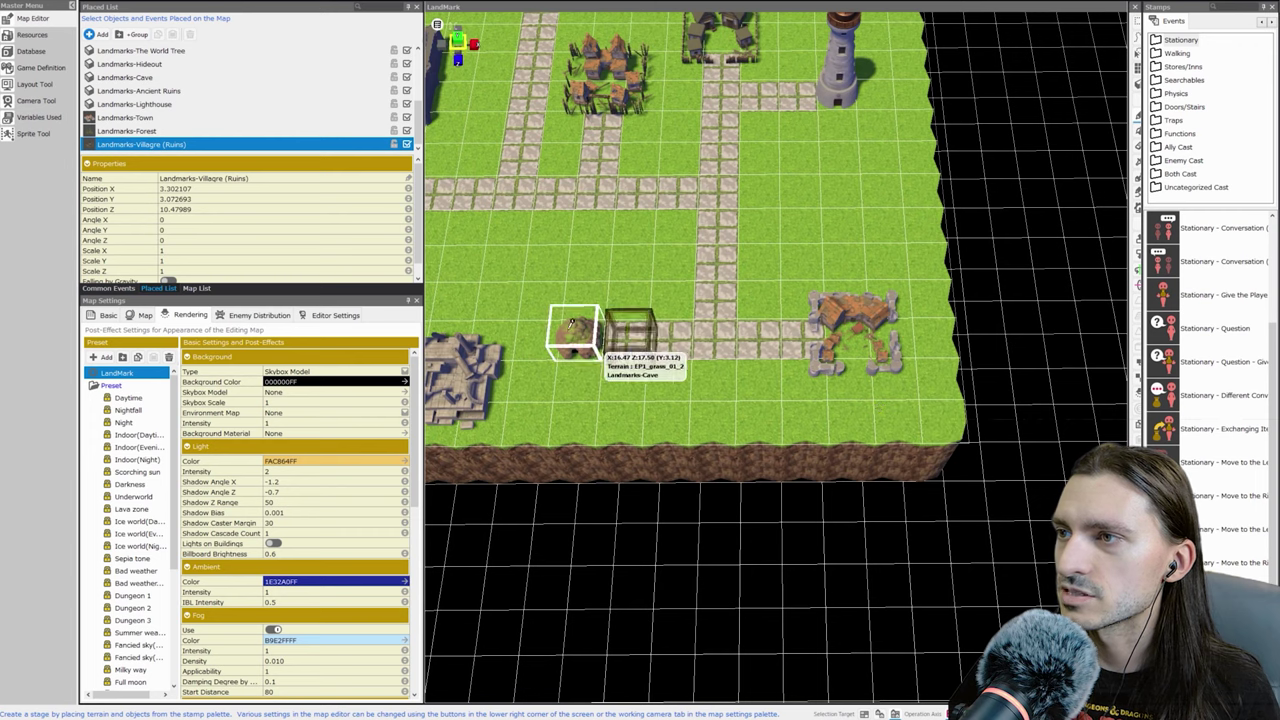
- Convert the Ancient Ruins landmark into a Custom Event and open its event sheet
{"action": "right_click", "coordinate": [856, 324]}
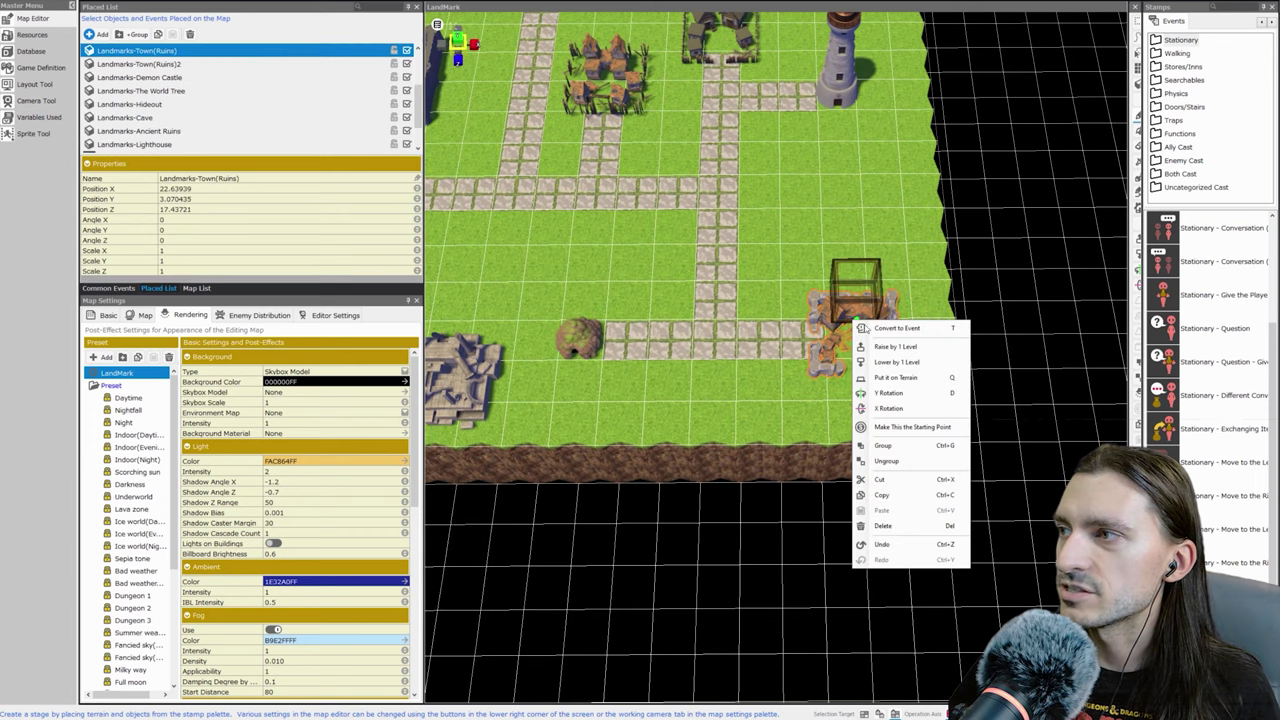
{"action": "left_click", "coordinate": [903, 428]}
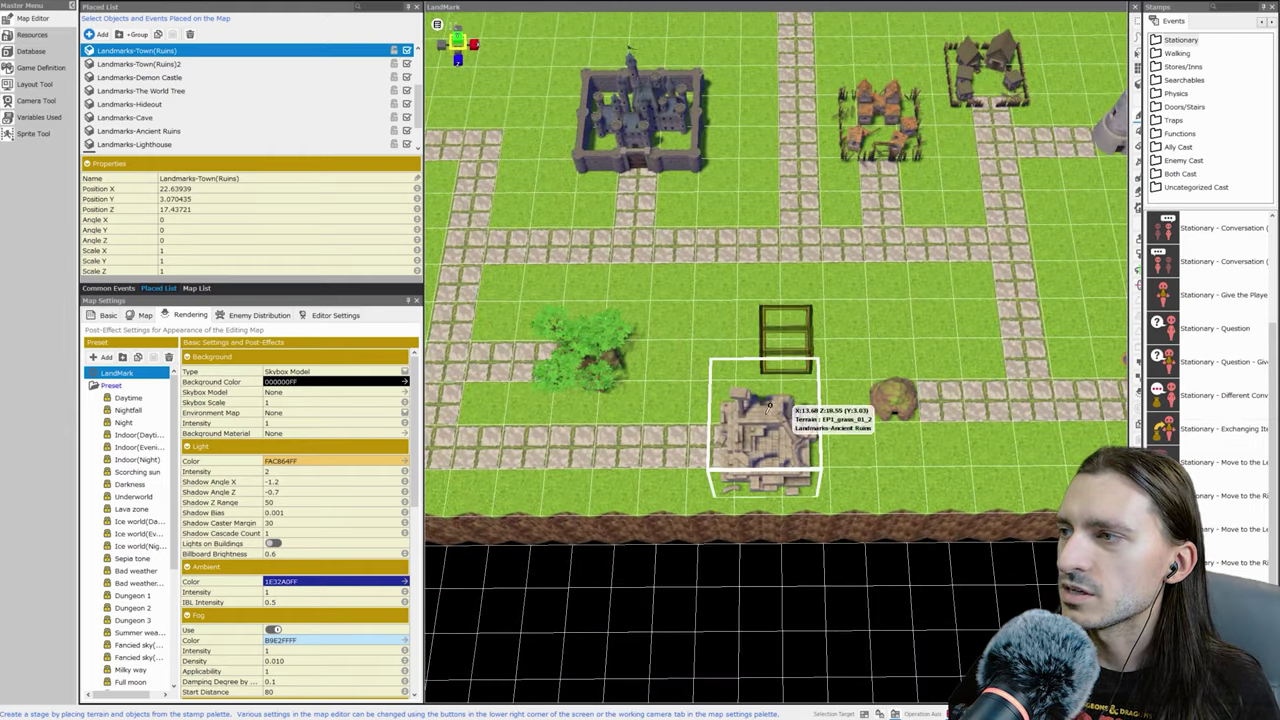
{"action": "right_click", "coordinate": [768, 440]}
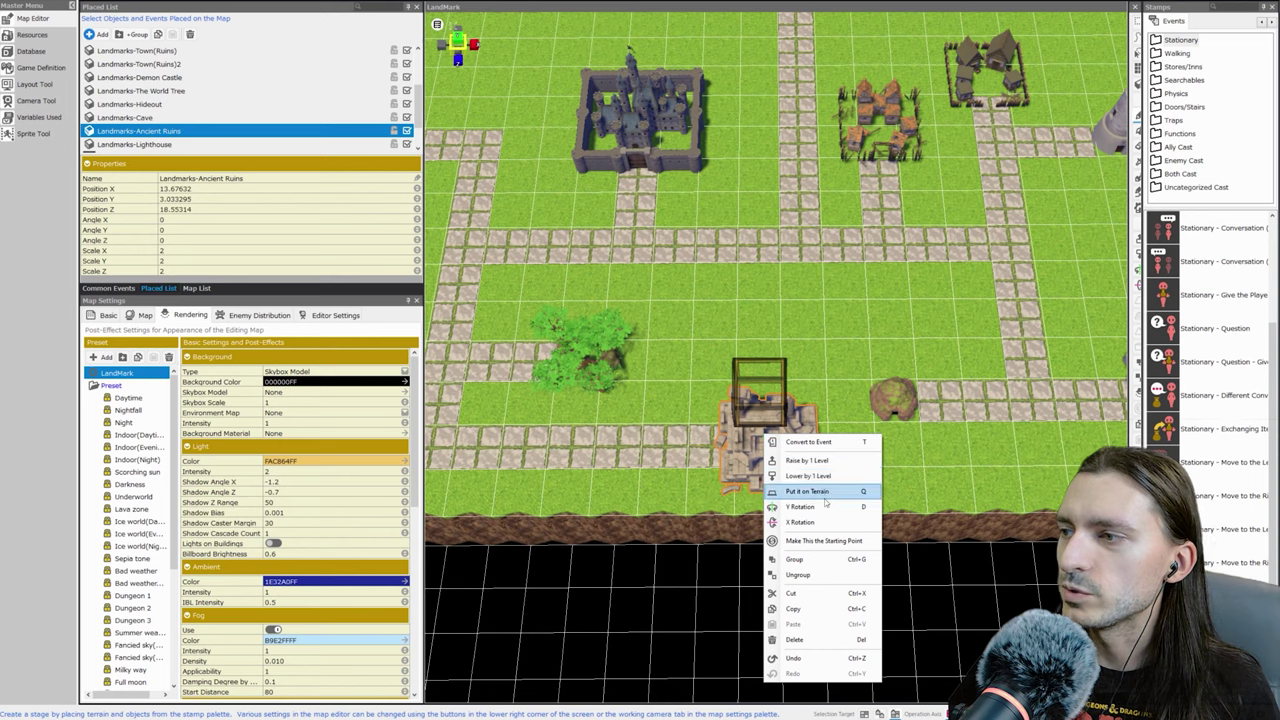
{"action": "left_click", "coordinate": [818, 443]}
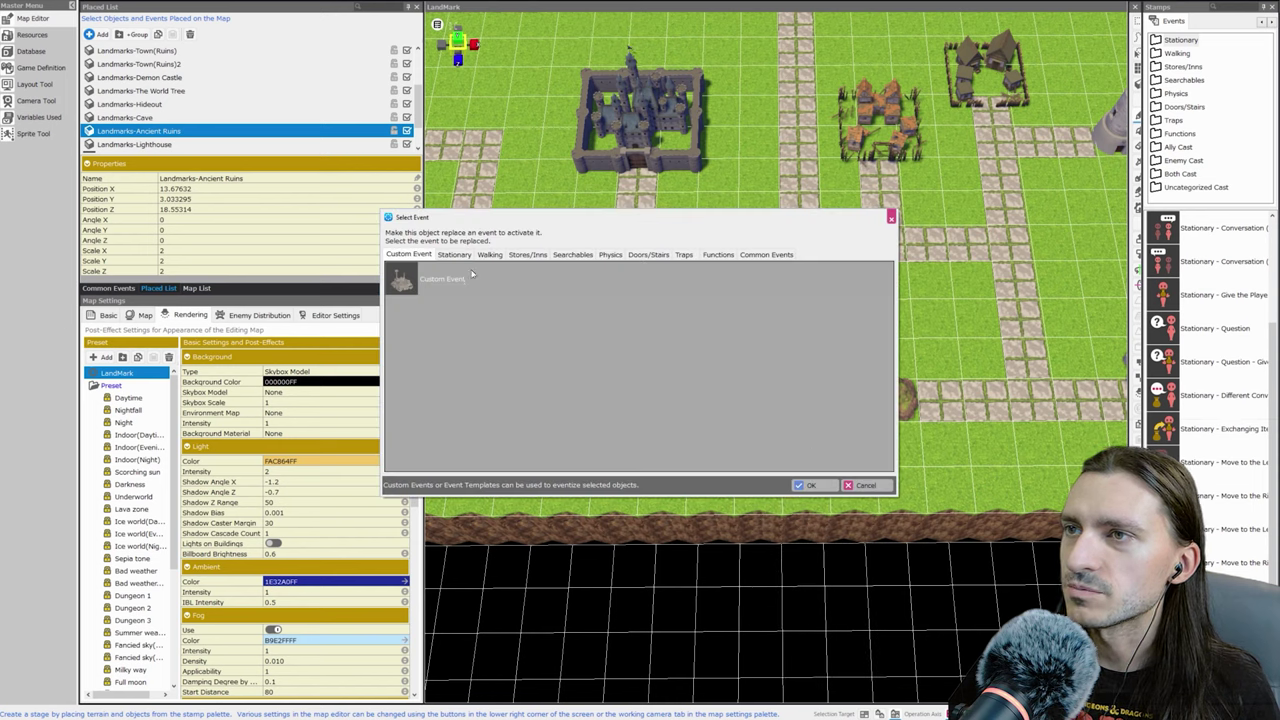
{"action": "left_click", "coordinate": [495, 280]}
{"action": "left_click", "coordinate": [806, 485]}
{"action": "double_click", "coordinate": [741, 430]}
- Paste the copied hobgoblin script at the End Of Event marker
{"action": "right_click", "coordinate": [292, 58]}
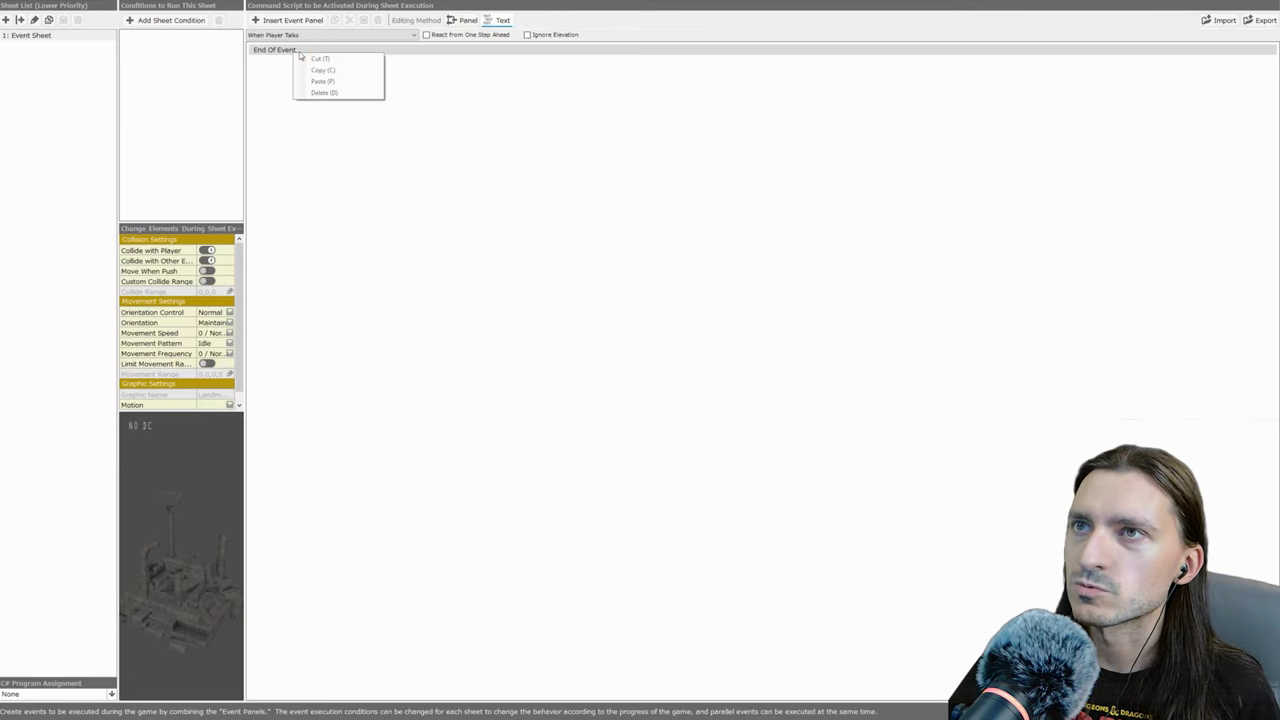
{"action": "left_click", "coordinate": [290, 52]}
{"action": "right_click", "coordinate": [292, 52]}
{"action": "left_click", "coordinate": [337, 80]}
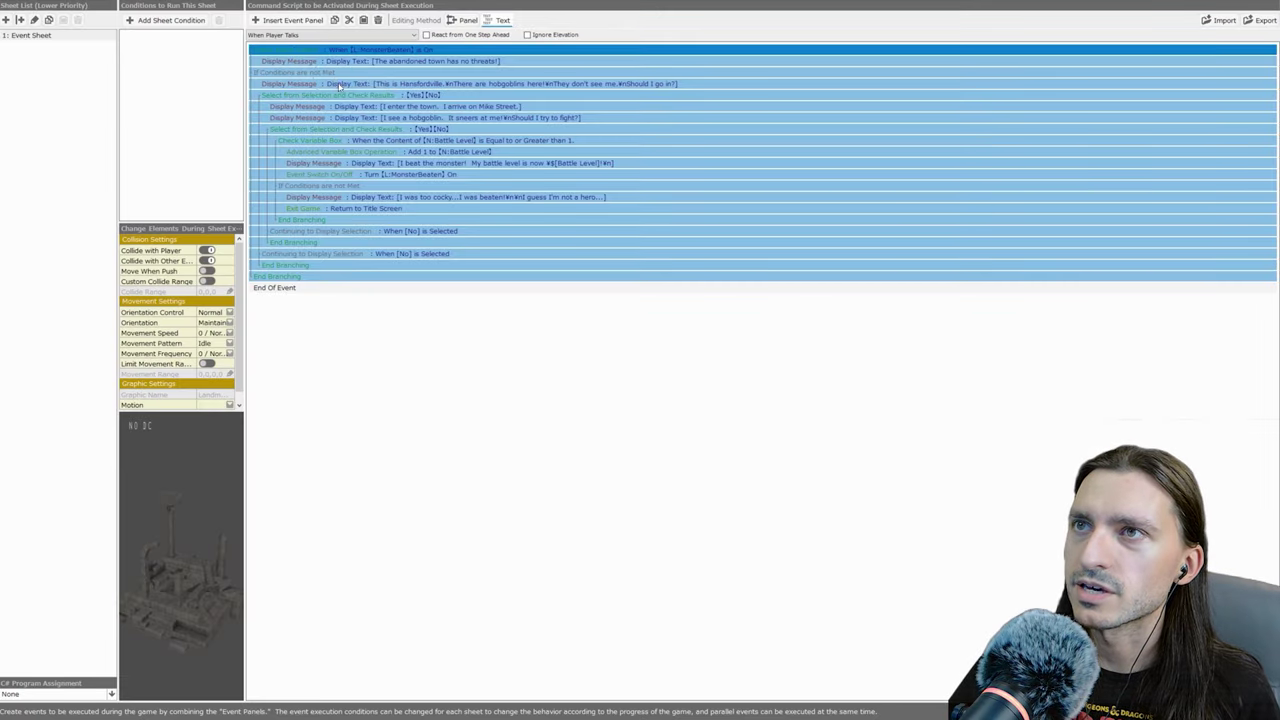
- In Panel view, replace 'abandoned town' in the first message with 'monastery', then reselect that word
{"action": "left_click", "coordinate": [466, 20]}
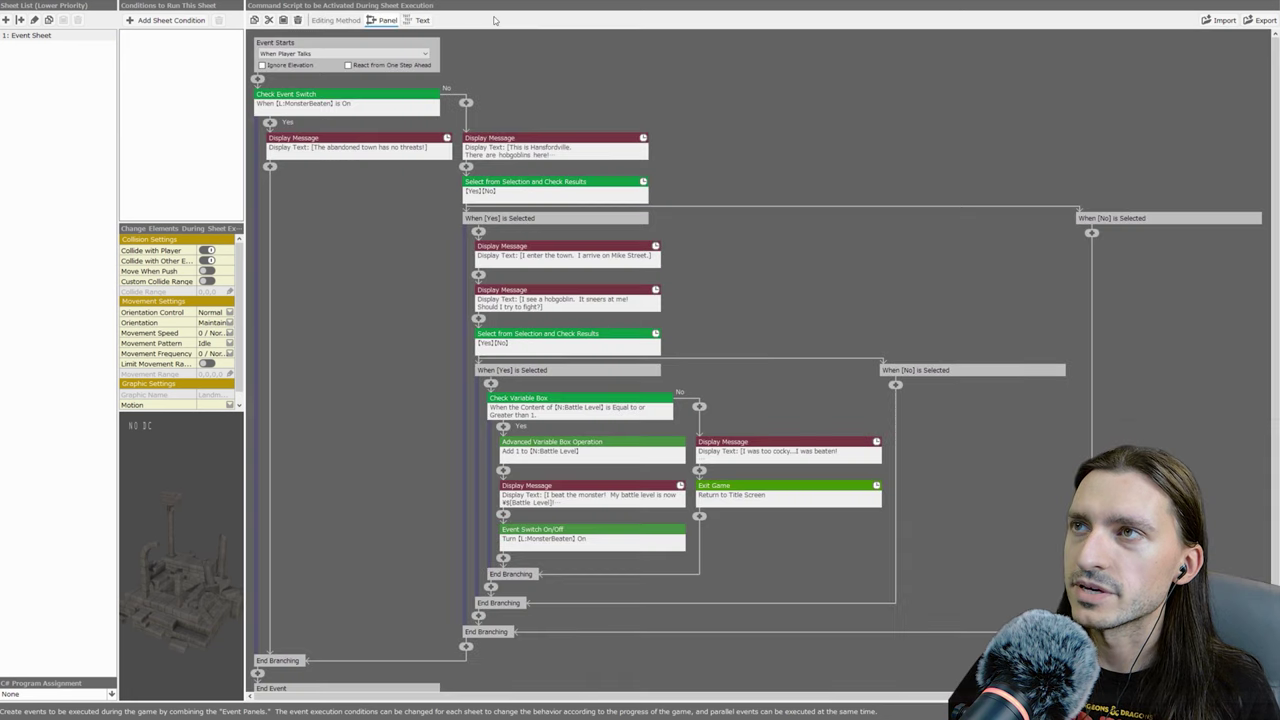
{"action": "left_click", "coordinate": [358, 158]}
{"action": "left_click_drag", "start_coordinate": [345, 163], "coordinate": [289, 164]}
{"action": "type", "text": "monas"}
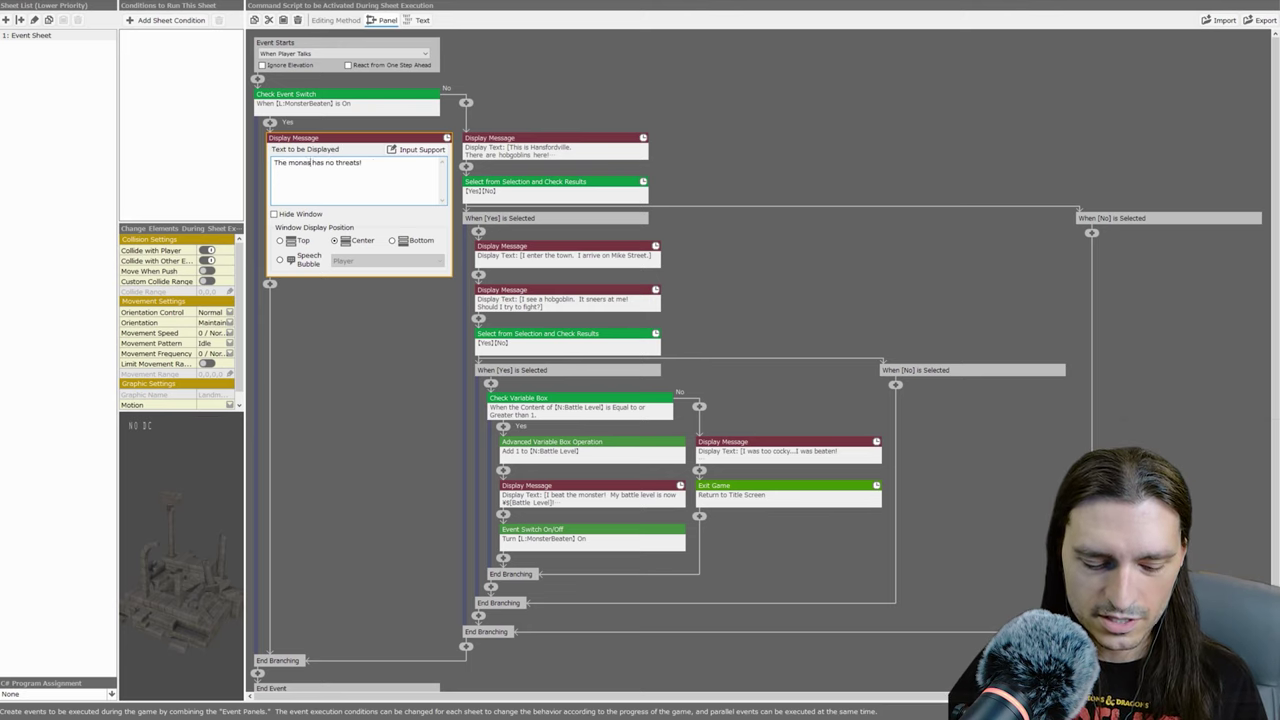
{"action": "type", "text": "tary"}
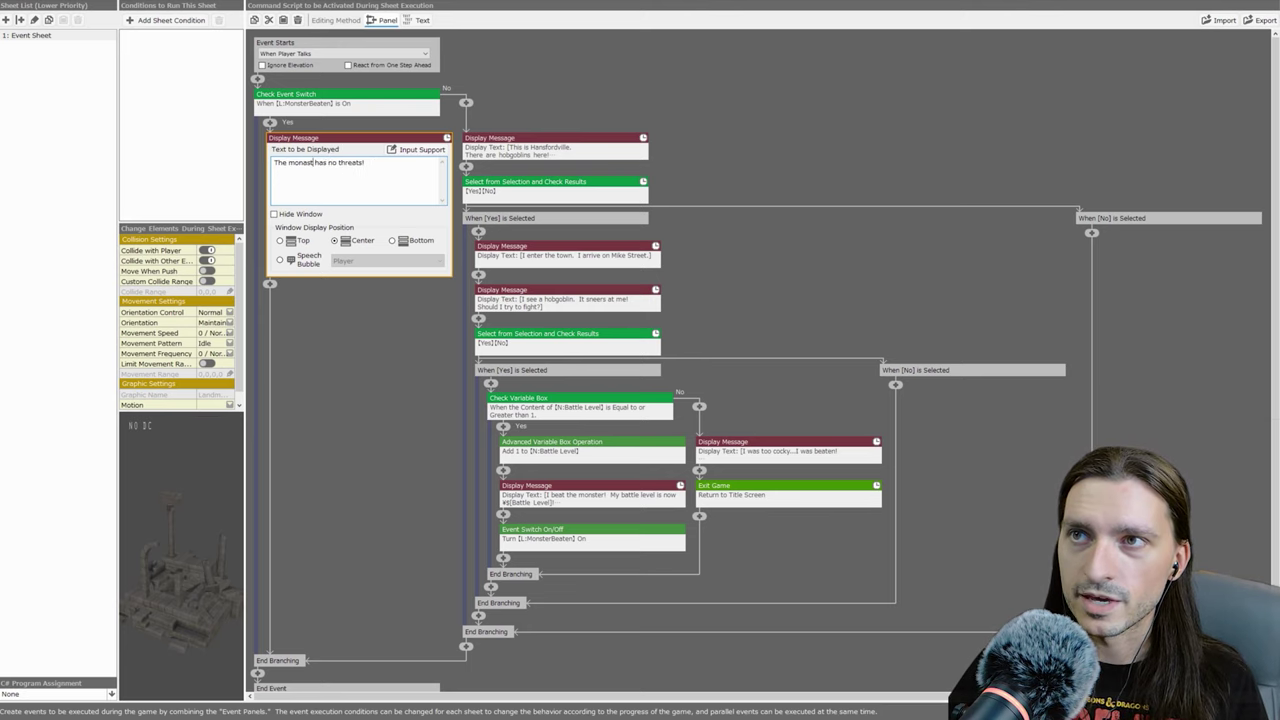
{"action": "key", "text": "BackSpace"}
{"action": "key", "text": "BackSpace"}
{"action": "type", "text": "y"}
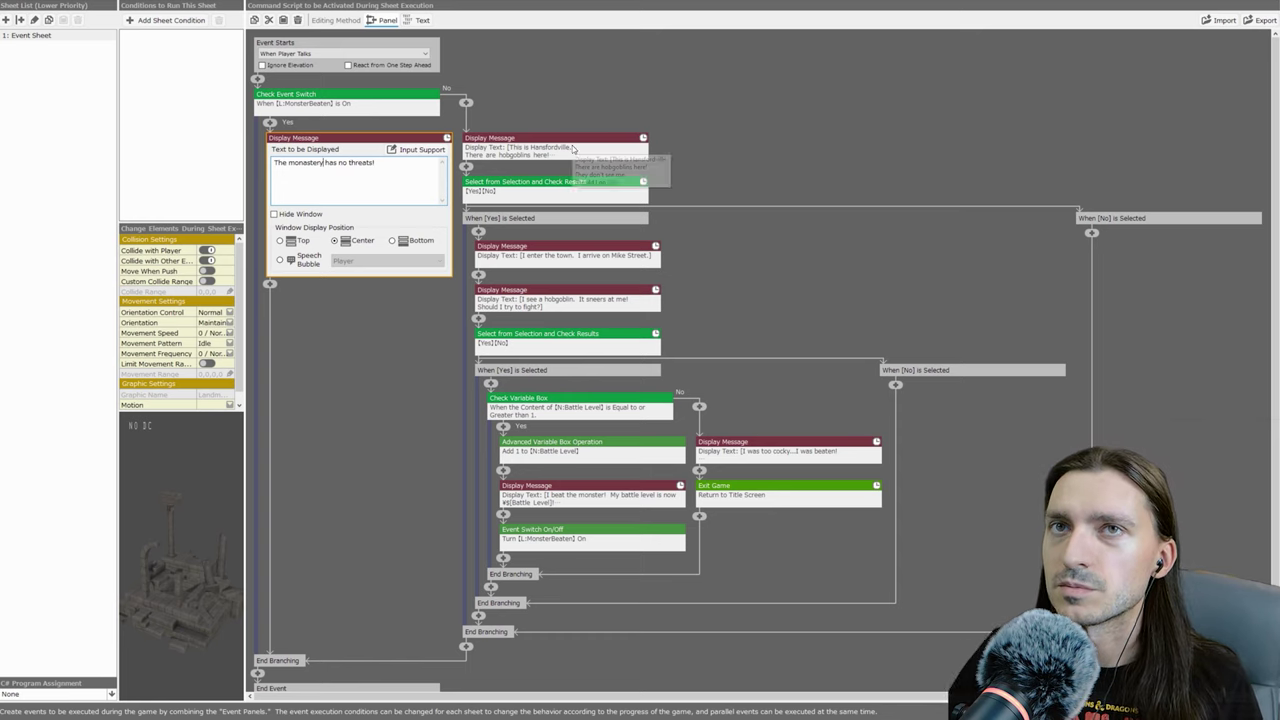
{"action": "key", "text": "ctrl+shift+Left"}
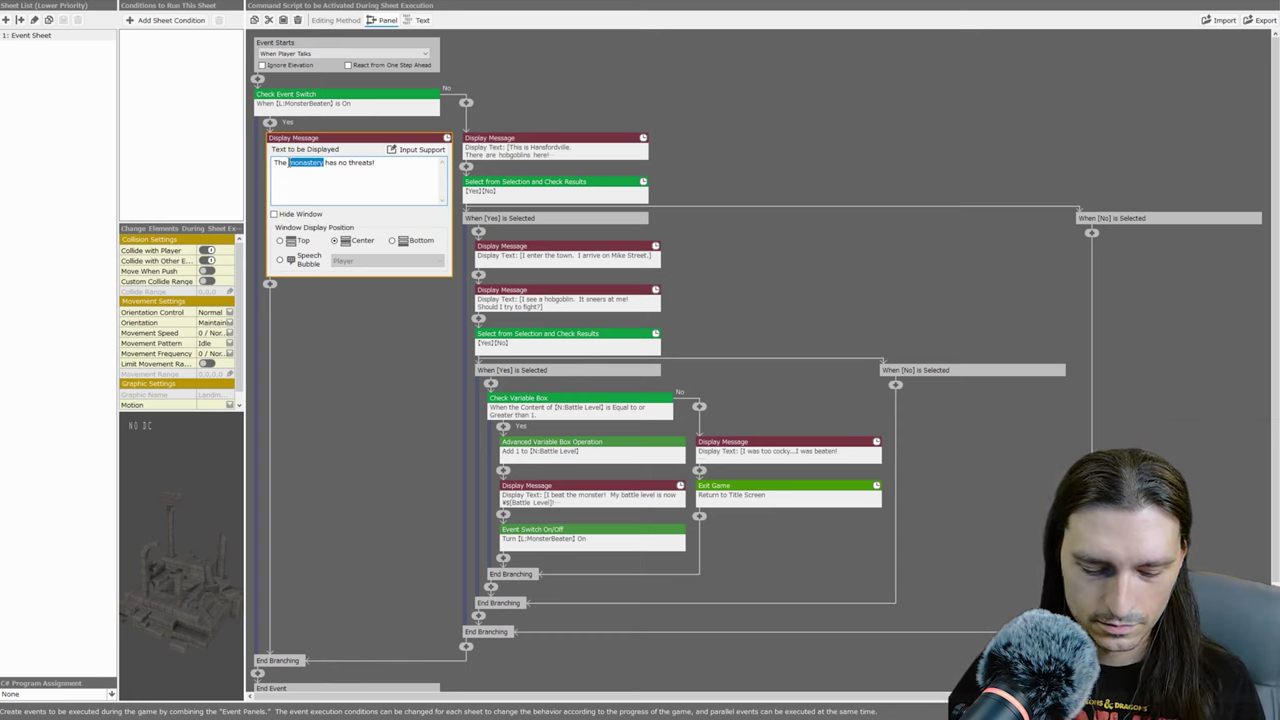
- Change the first message's word to 'temple' and rename Hansfordville to 'Nutshell Temple.' in the arrival message
{"action": "type", "text": "temple"}
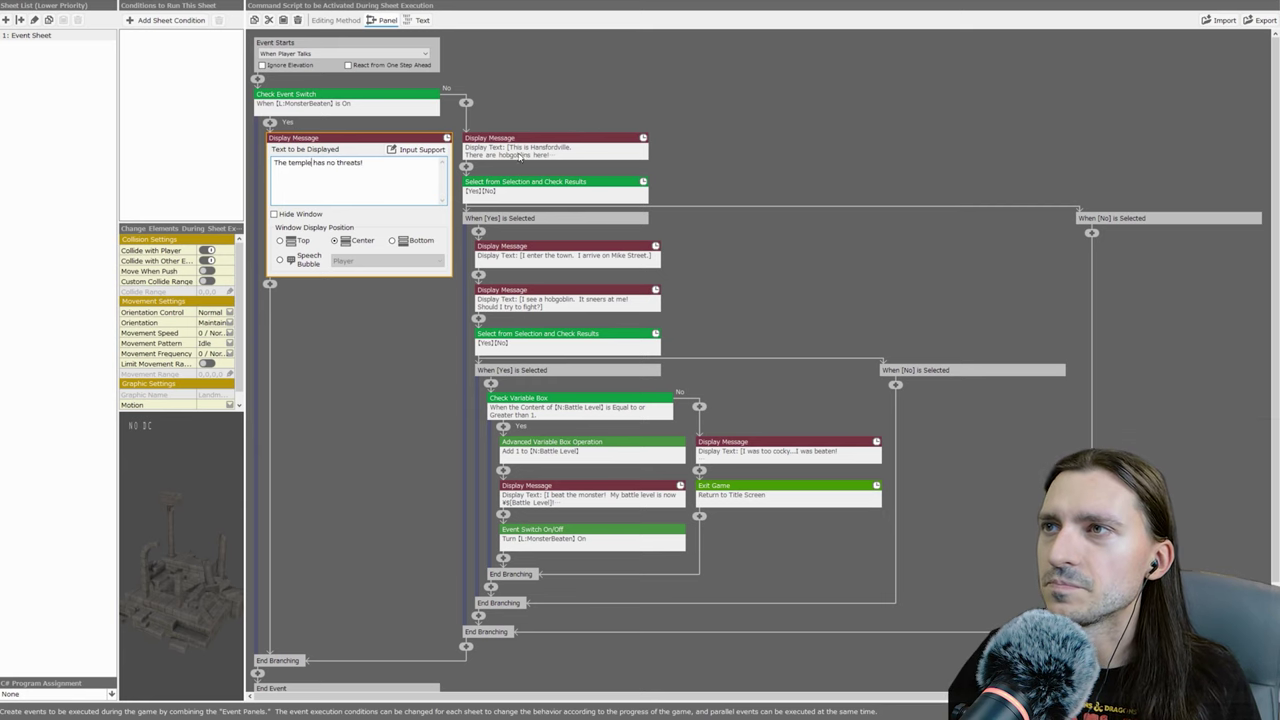
{"action": "left_click", "coordinate": [519, 155]}
{"action": "left_click", "coordinate": [551, 162]}
{"action": "key", "text": "ctrl+shift+Left"}
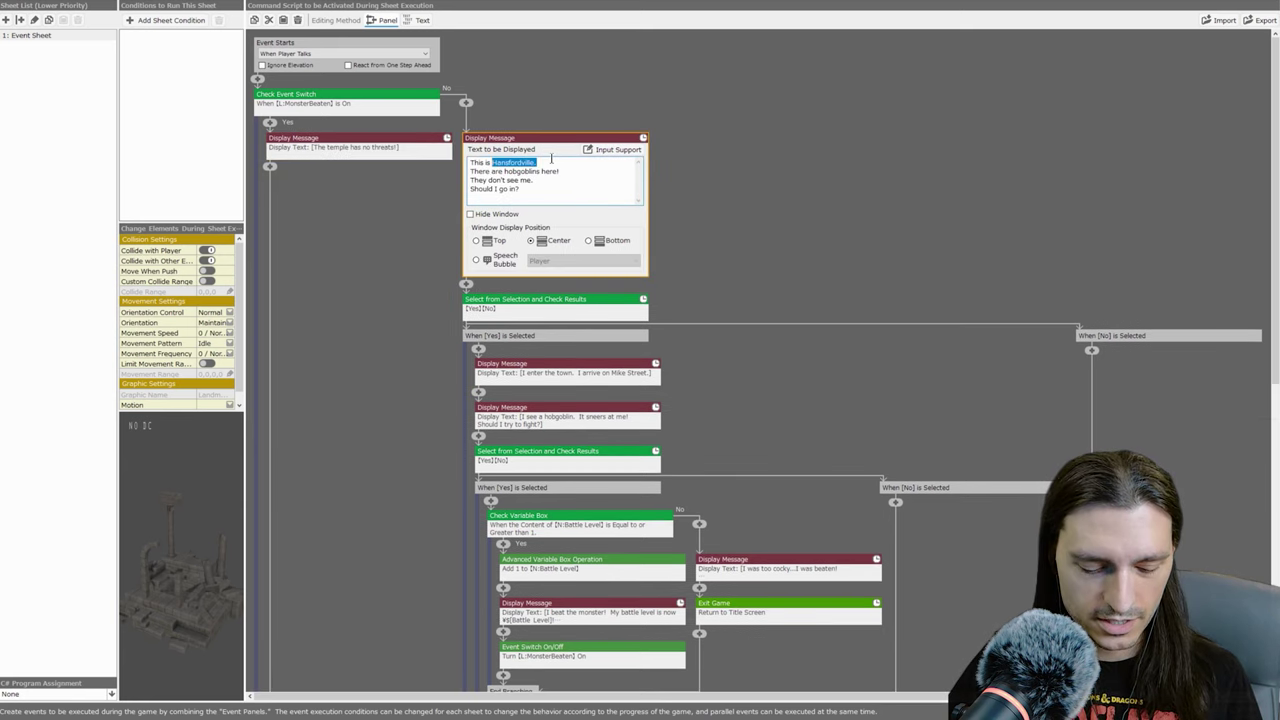
{"action": "type", "text": "Nutshel"}
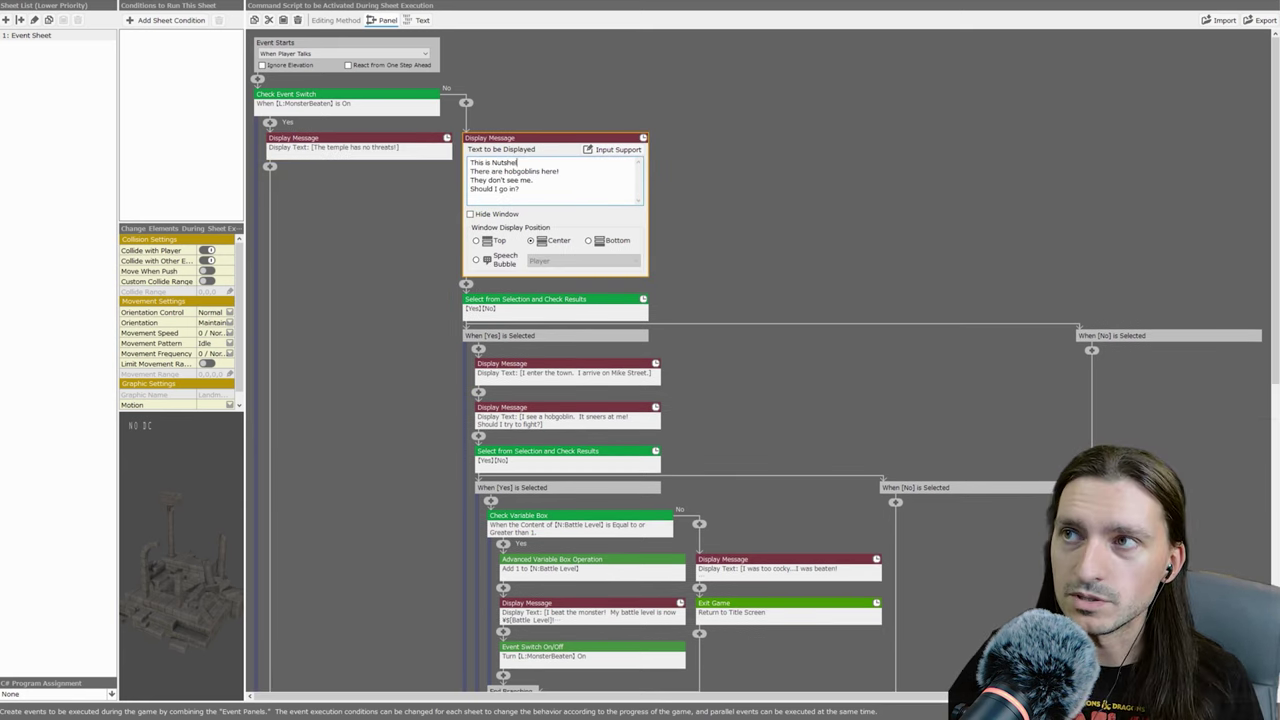
{"action": "type", "text": "Temple."}
- Add 'The lizard man is here!' and replace 'They don't see me.' with 'If I can beat hobgoblins, this guy should be easy!'
{"action": "key", "text": "Return"}
{"action": "type", "text": "The lizard m"}
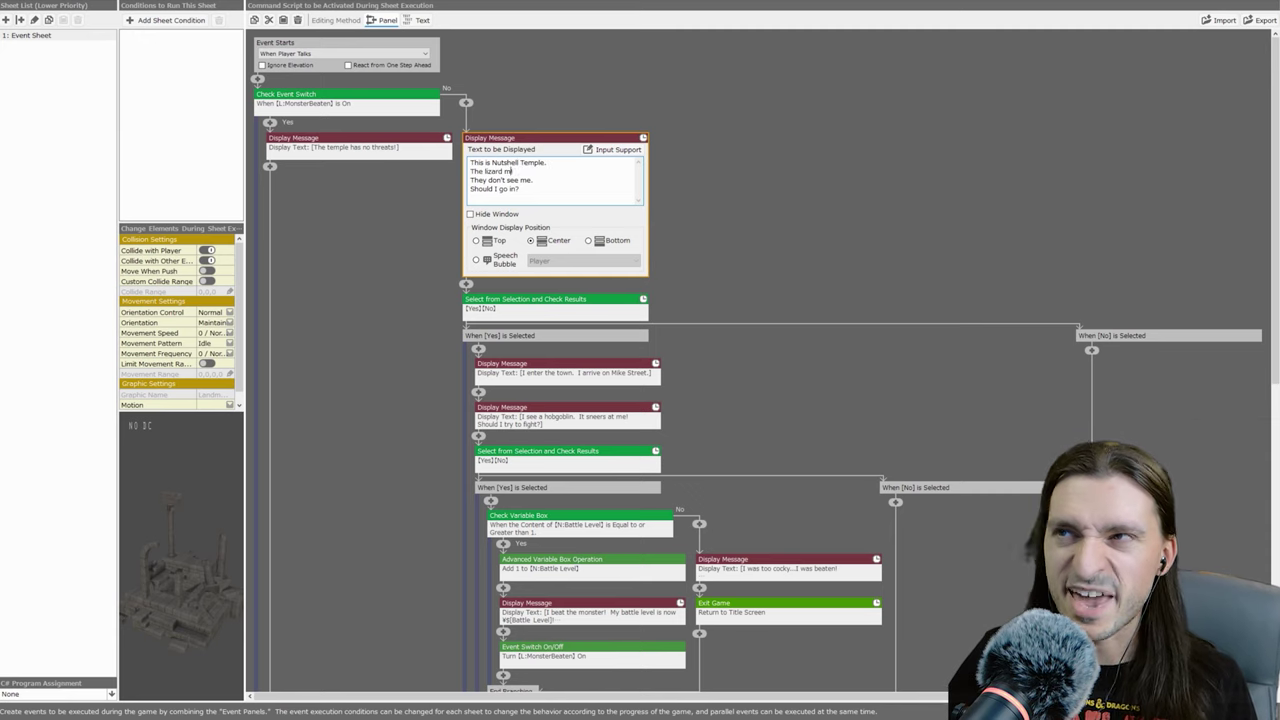
{"action": "type", "text": "an is here"}
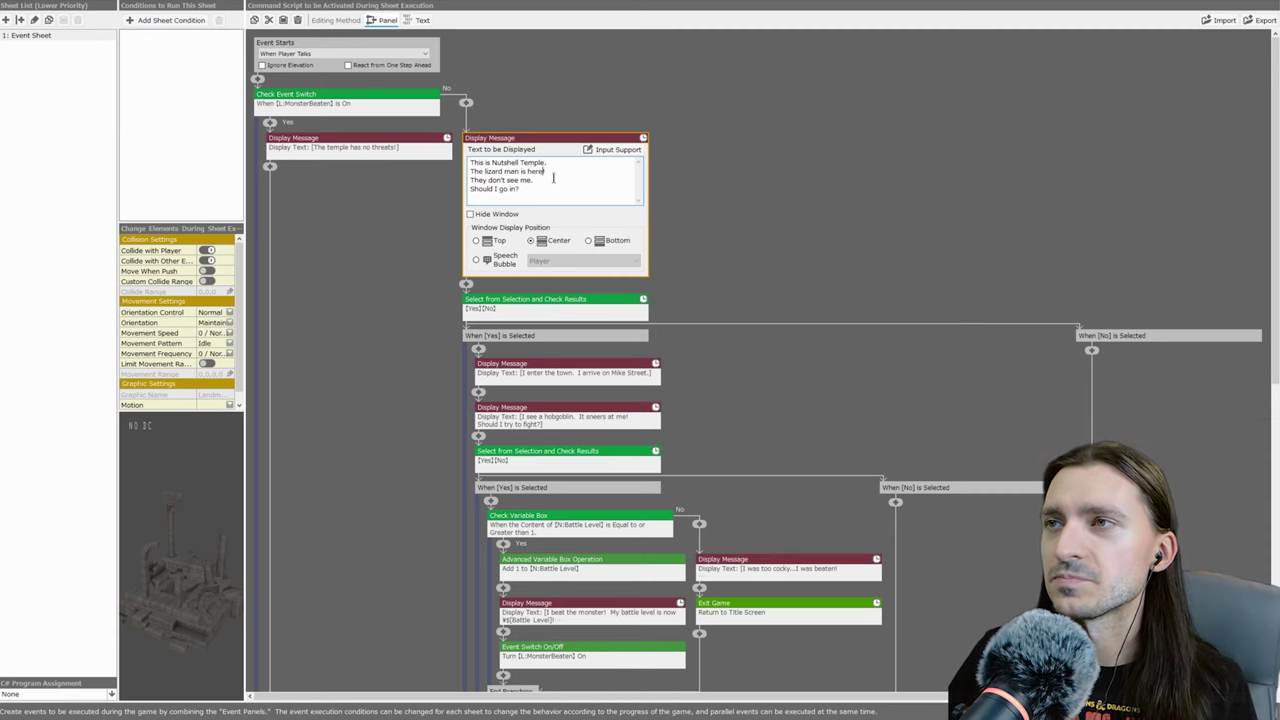
{"action": "type", "text": "!"}
{"action": "triple_click", "coordinate": [497, 178]}
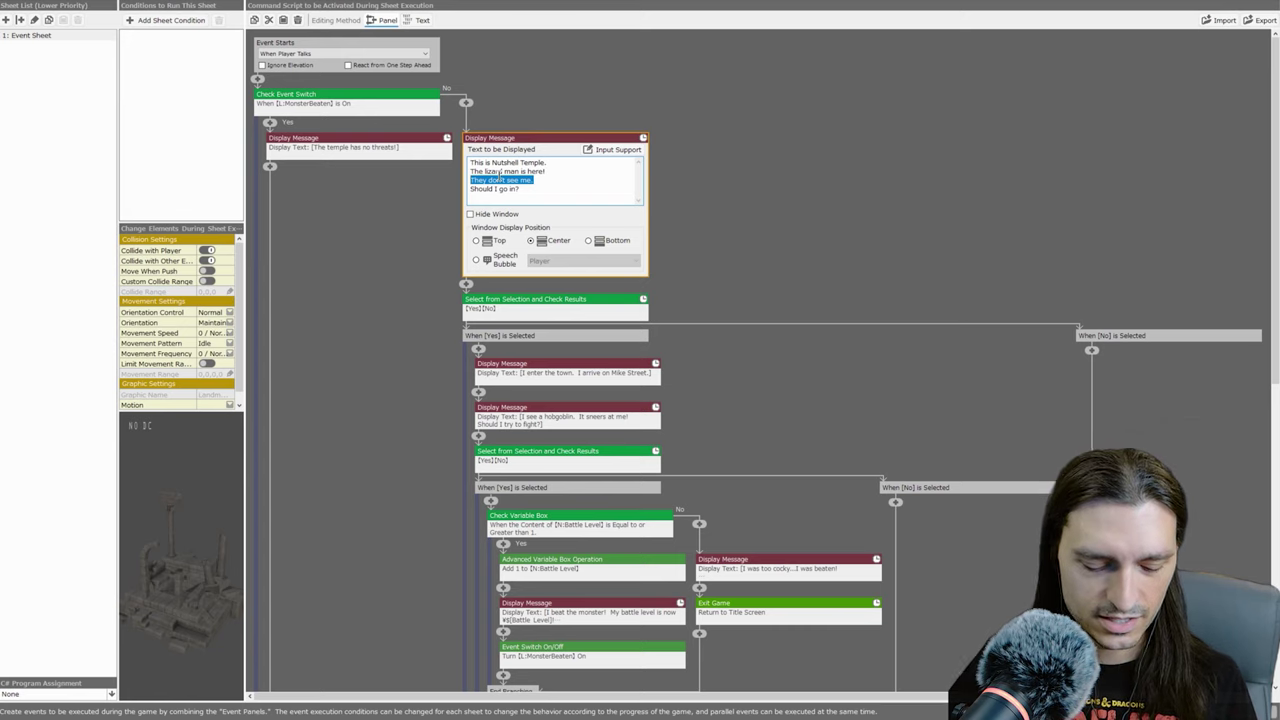
{"action": "key", "text": "BackSpace"}
{"action": "type", "text": "If I can beat hobgoblin"}
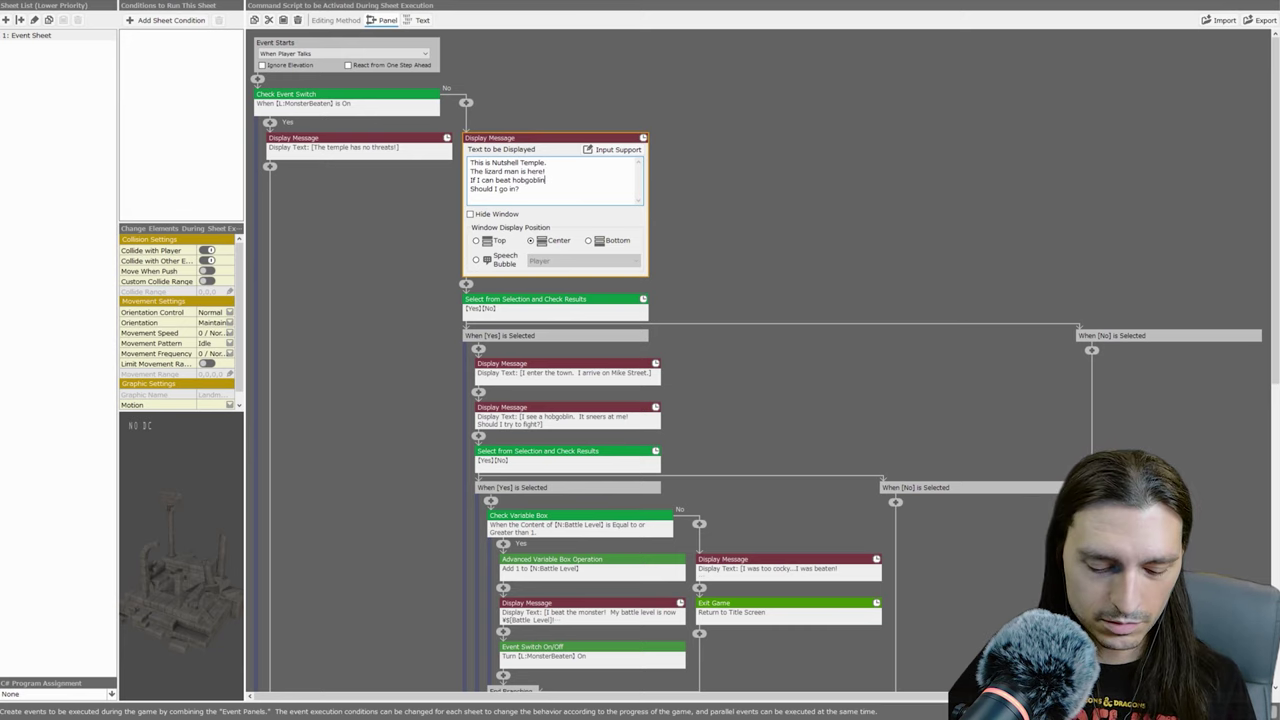
{"action": "type", "text": "s, this guy shou"}
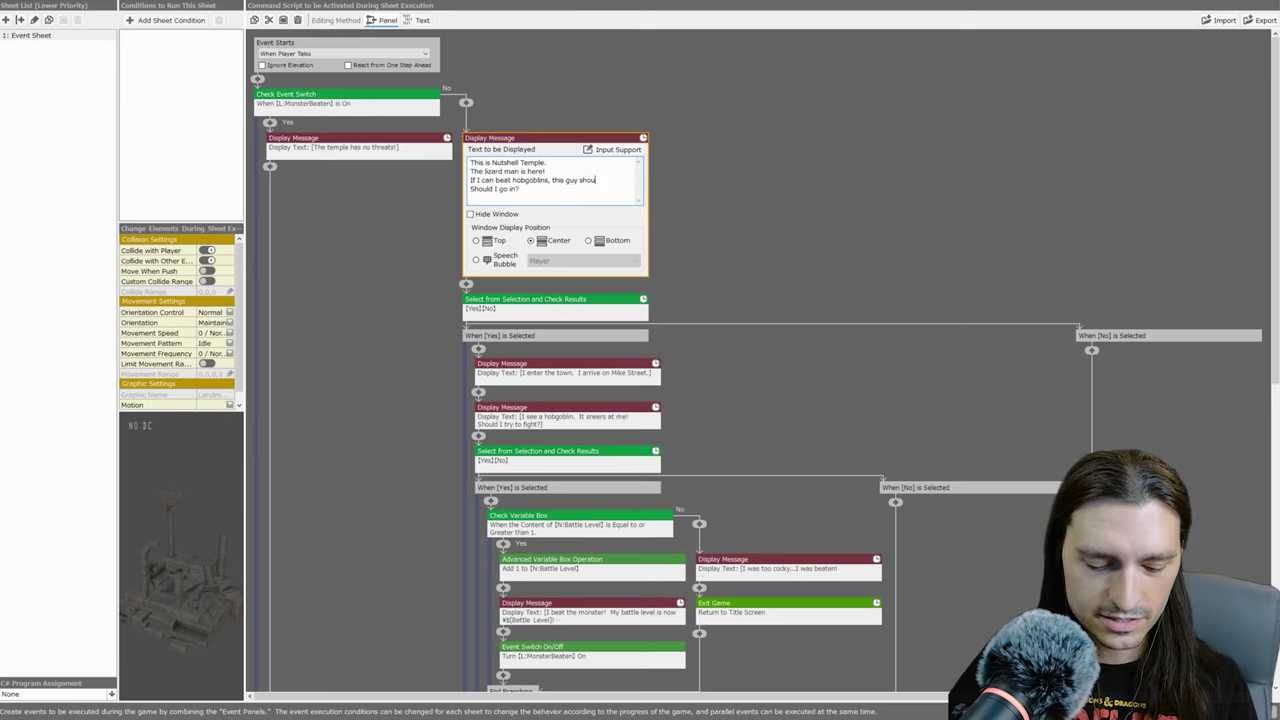
{"action": "type", "text": "ld be easy!"}
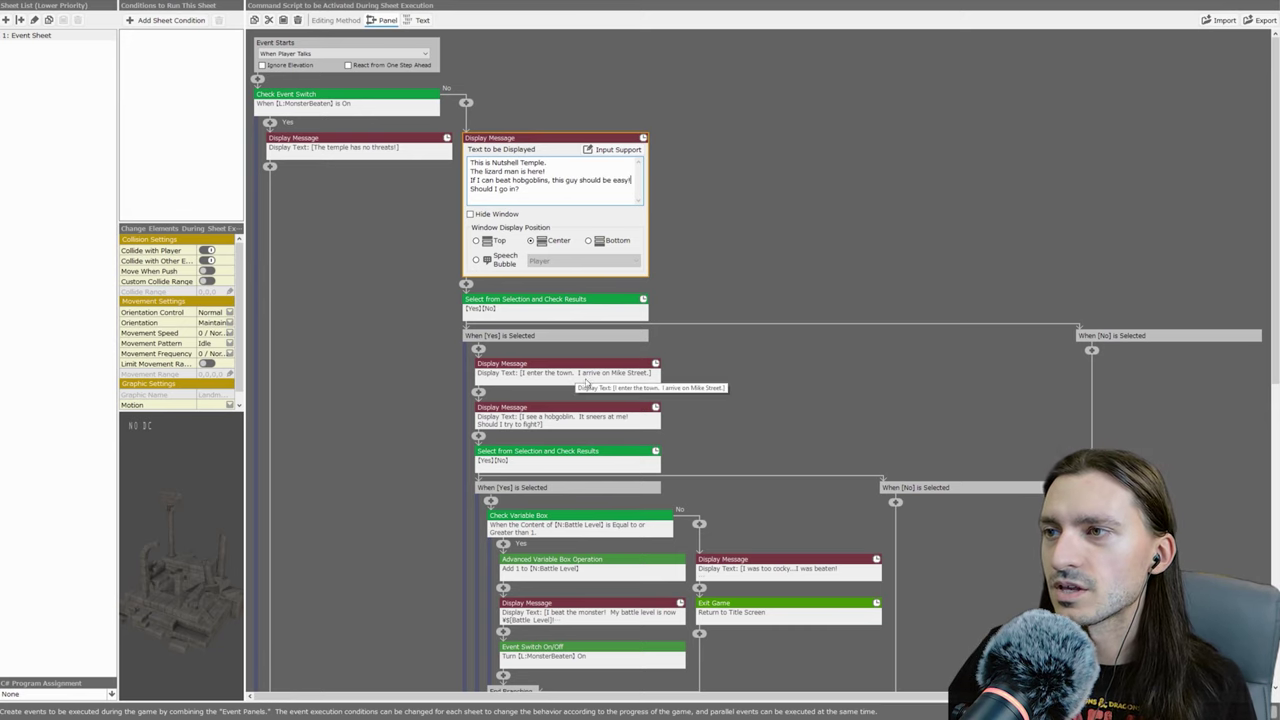
- Replace the town wording with 'temple.' and 'a hobgoblin' with 'the lizardman' in the next two messages
{"action": "double_click", "coordinate": [578, 377]}
{"action": "left_click_drag", "start_coordinate": [621, 270], "coordinate": [521, 272]}
{"action": "type", "text": "temple."}
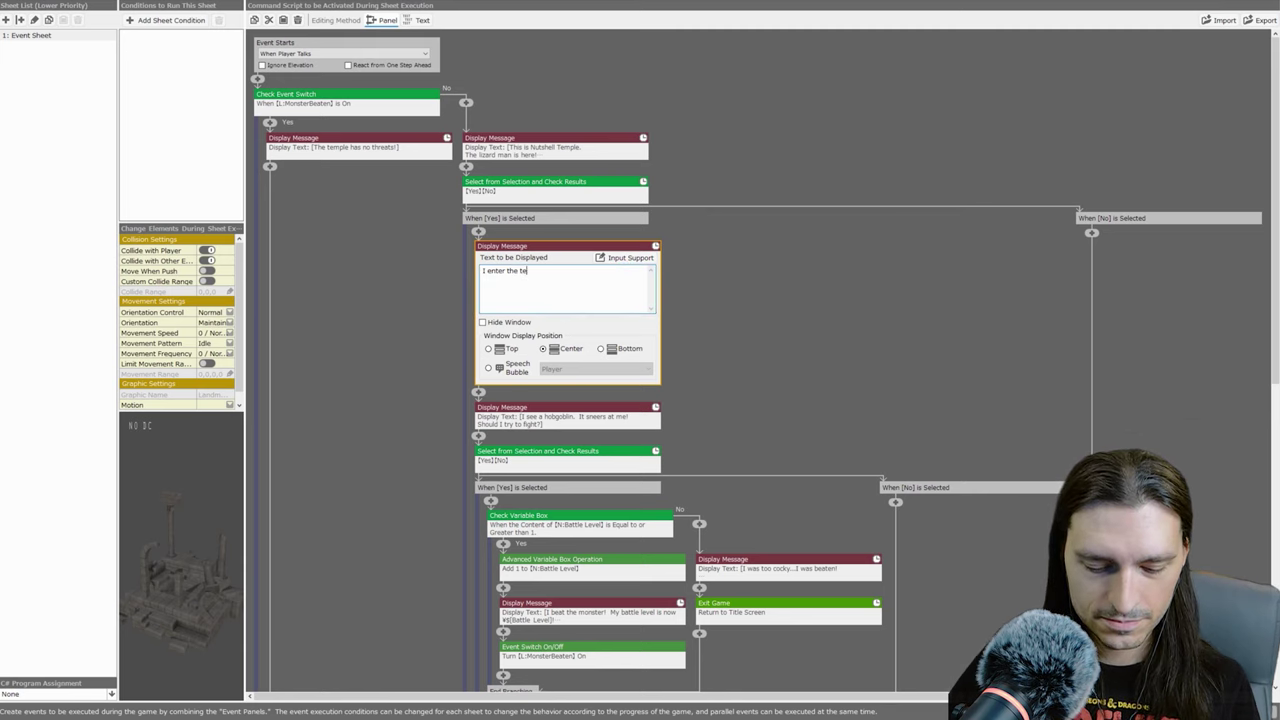
{"action": "double_click", "coordinate": [562, 421]}
{"action": "left_click_drag", "start_coordinate": [541, 315], "coordinate": [510, 315]}
{"action": "type", "text": "the lizardman"}
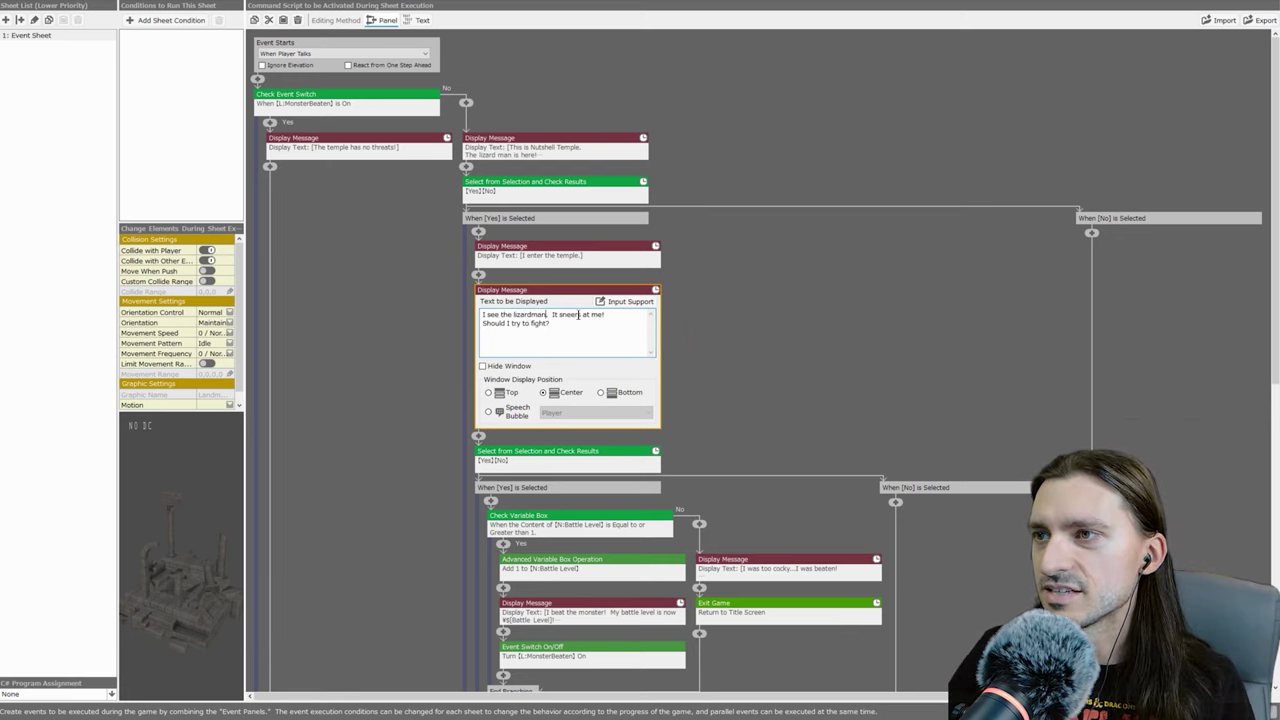
{"action": "scroll", "coordinate": [787, 406], "scroll_direction": "down", "scroll_amount": 1}
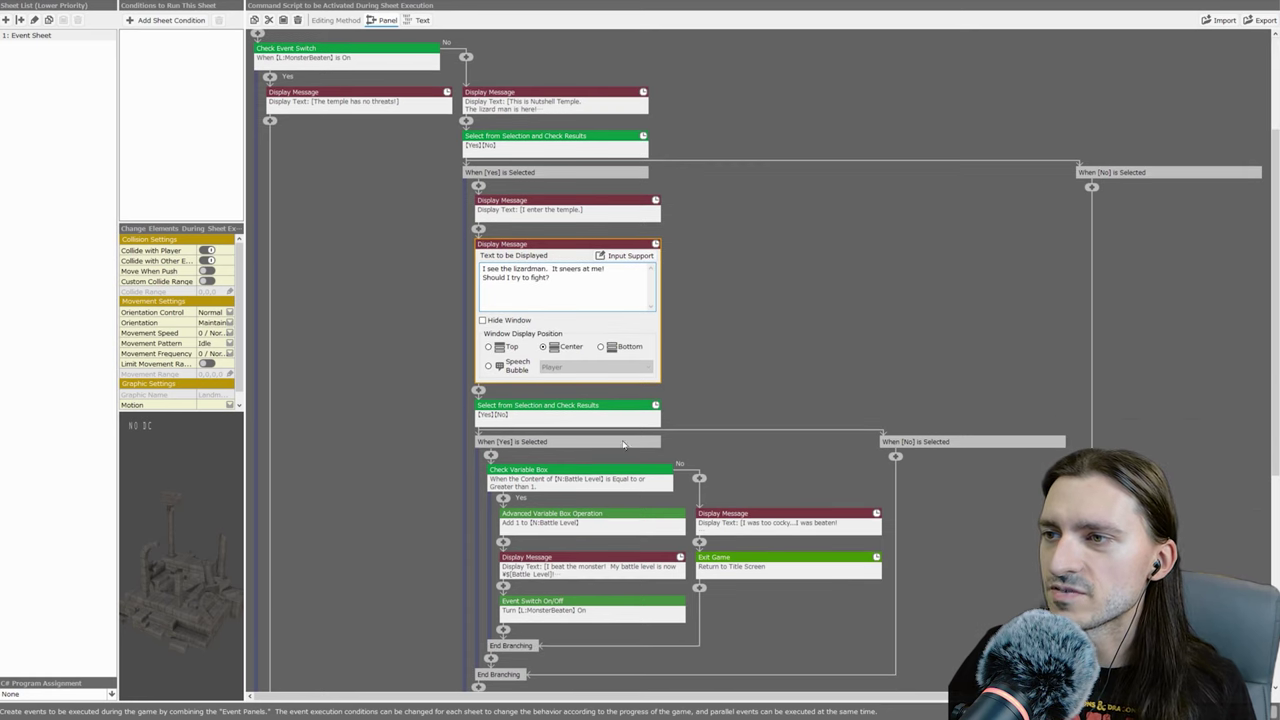
- Set the Battle Level check's required value to 2 and the win's Battle Level addition to 2
{"action": "left_click", "coordinate": [597, 487]}
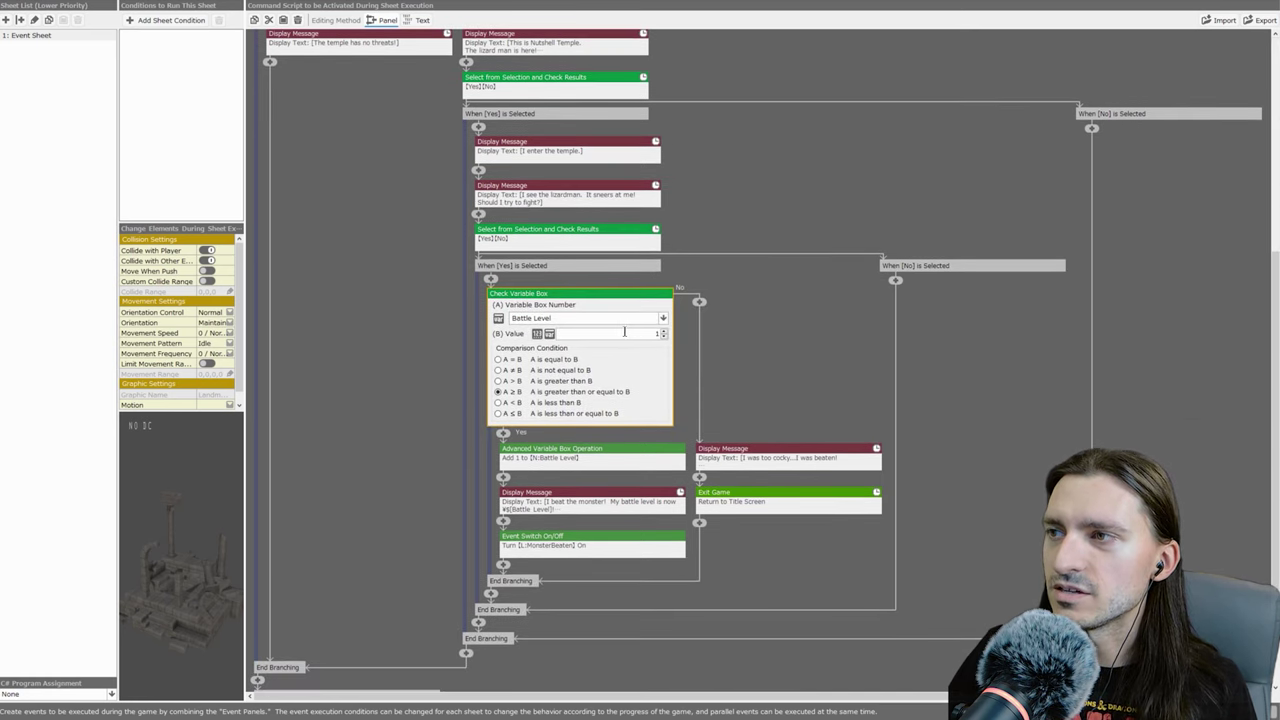
{"action": "left_click", "coordinate": [661, 333]}
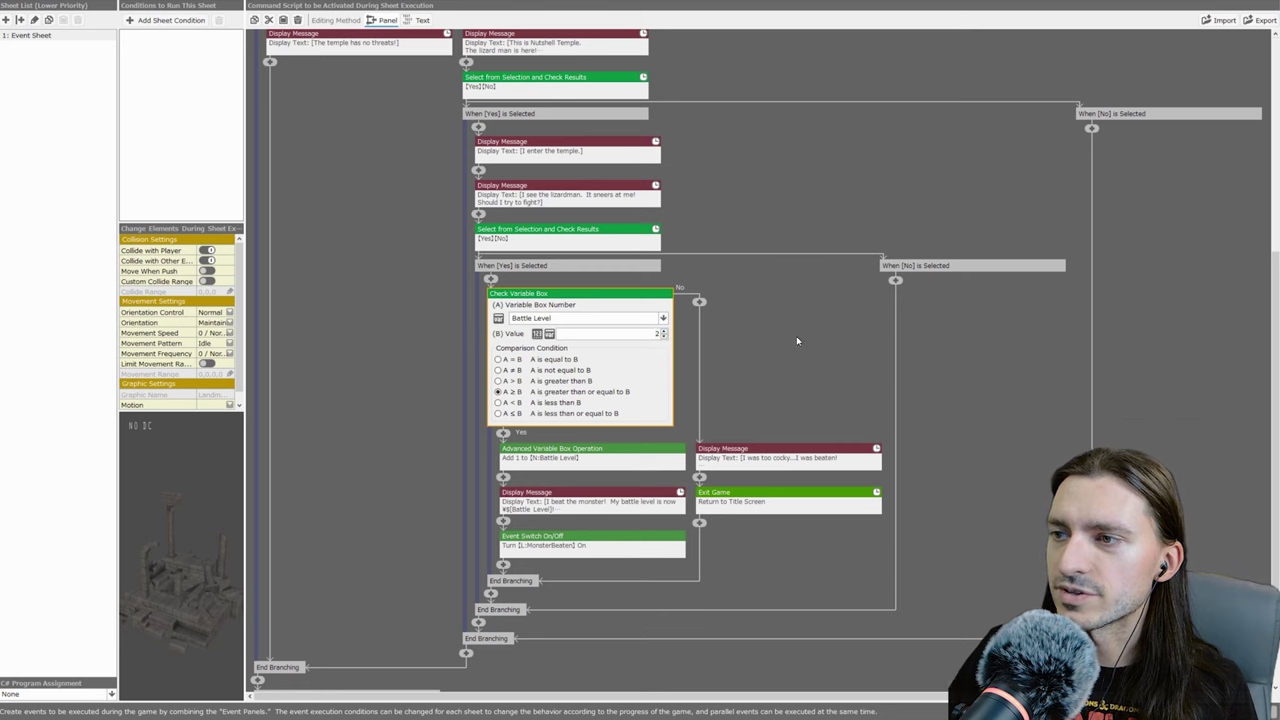
{"action": "left_click", "coordinate": [600, 549]}
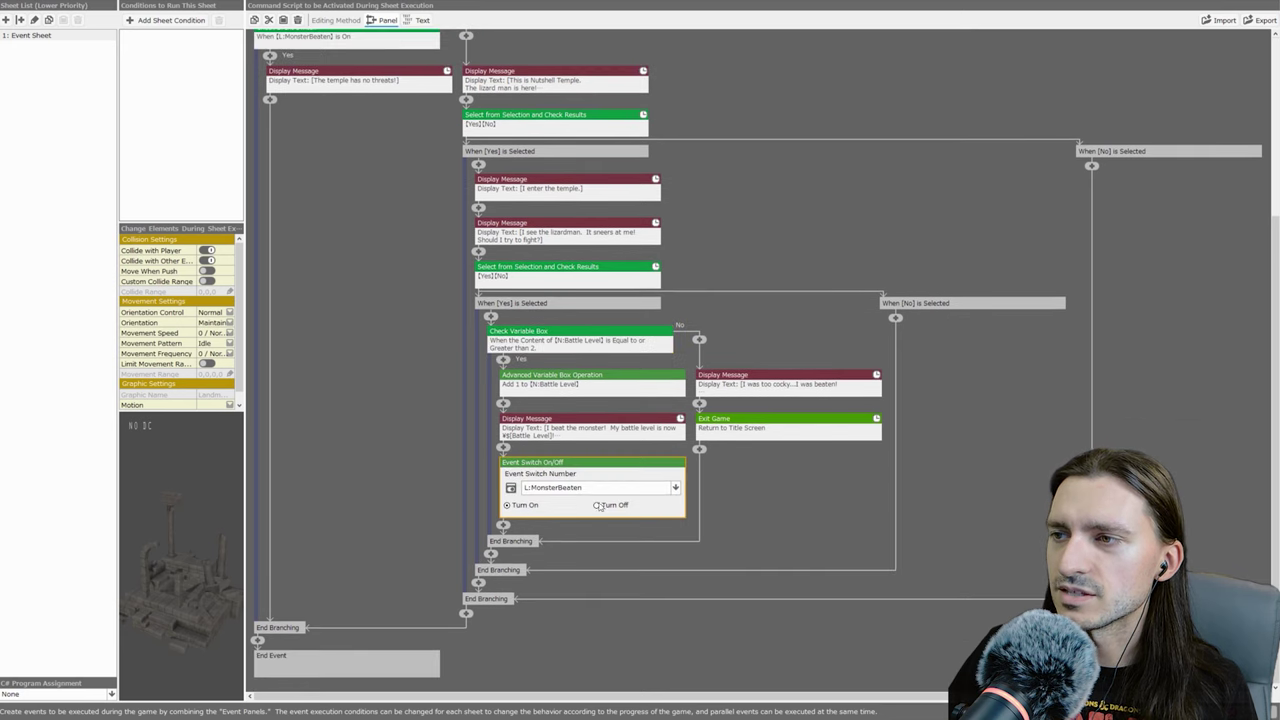
{"action": "left_click", "coordinate": [620, 432]}
{"action": "left_click", "coordinate": [628, 303]}
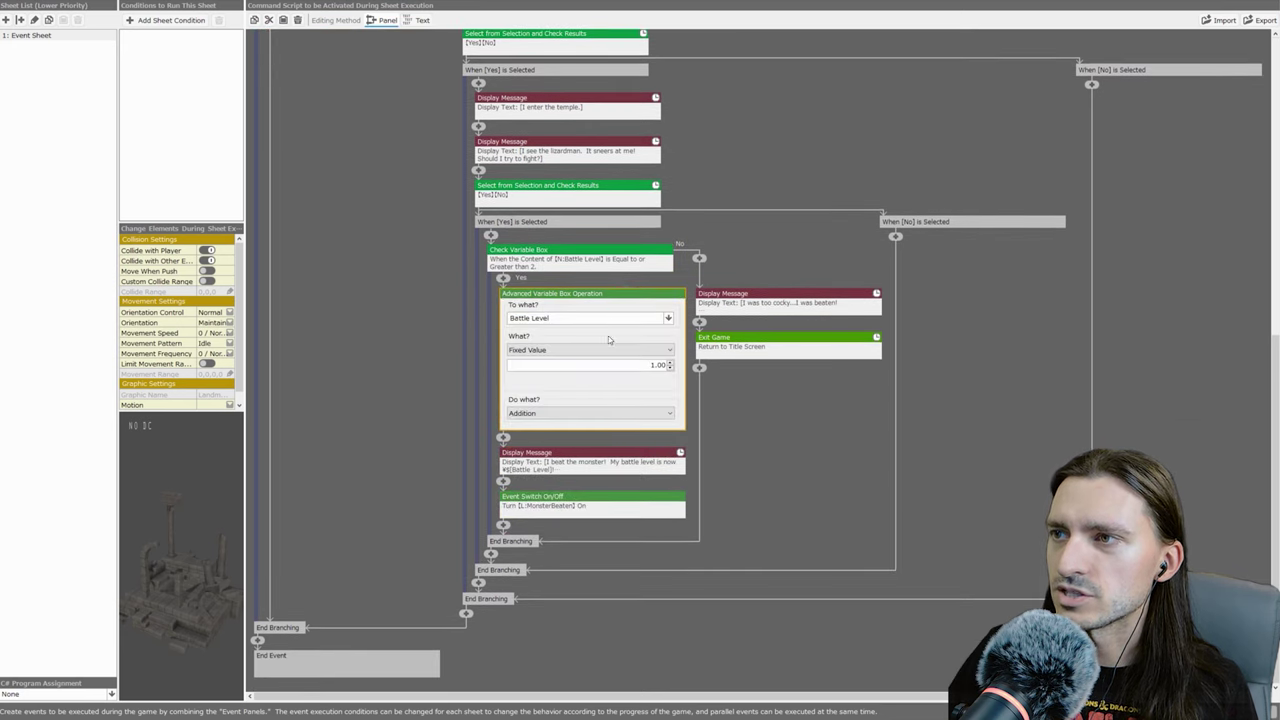
{"action": "left_click", "coordinate": [766, 454]}
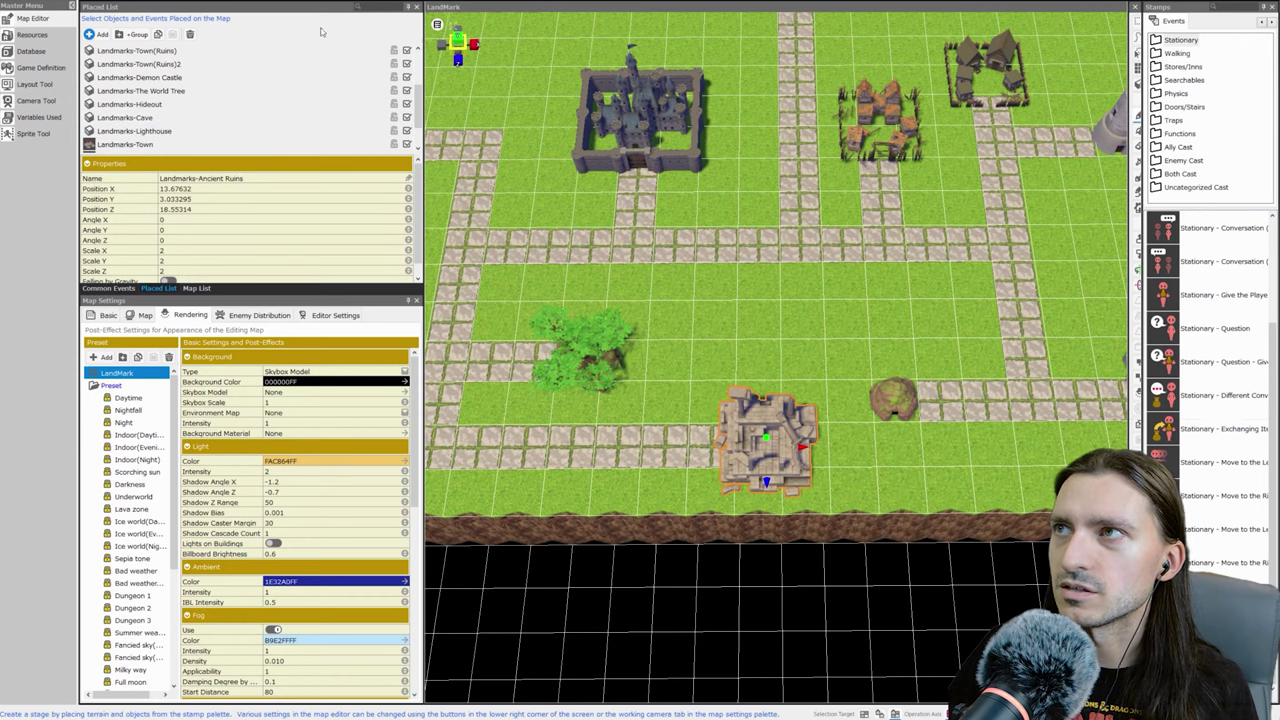
- Pan the map view left, up and right with the A, W and D keys
{"action": "key", "text": "a"}
{"action": "key", "text": "w"}
{"action": "key", "text": "d"}
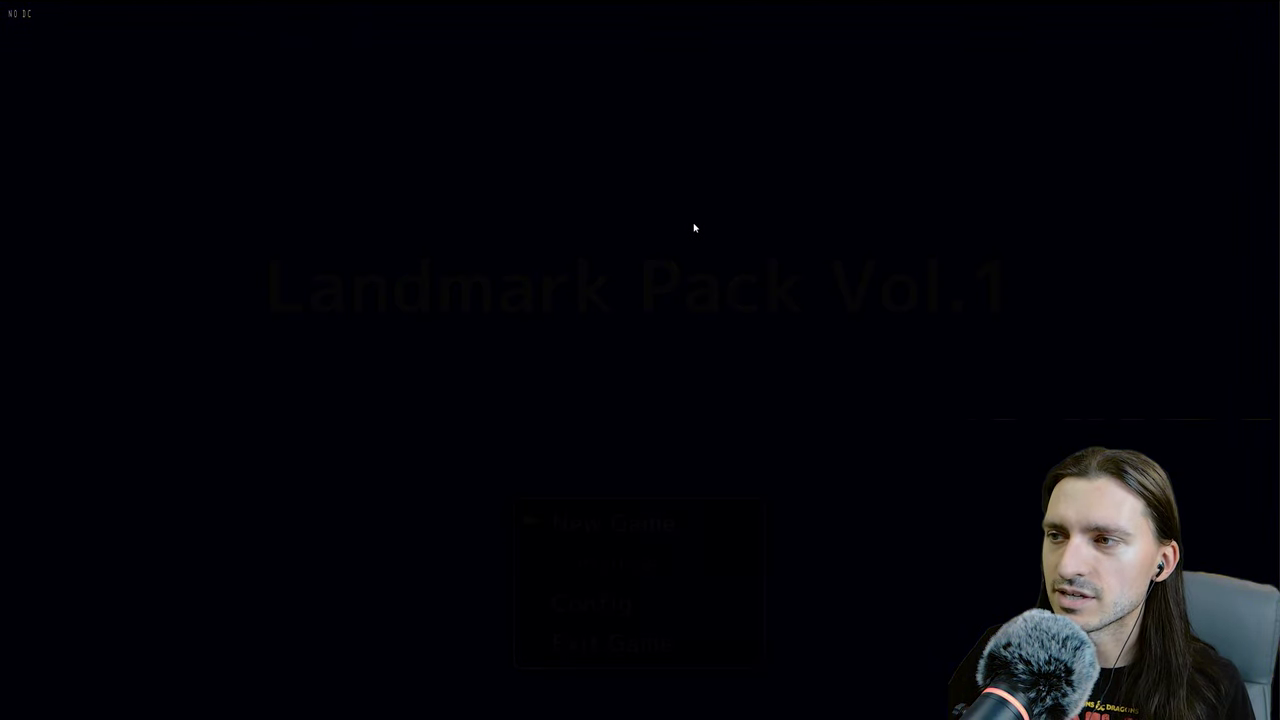
- Play through the forest slime, Hansfordville hobgoblin and Nutshell Temple lizardman encounters, choosing to fight each time
{"action": "key", "text": "Right"}
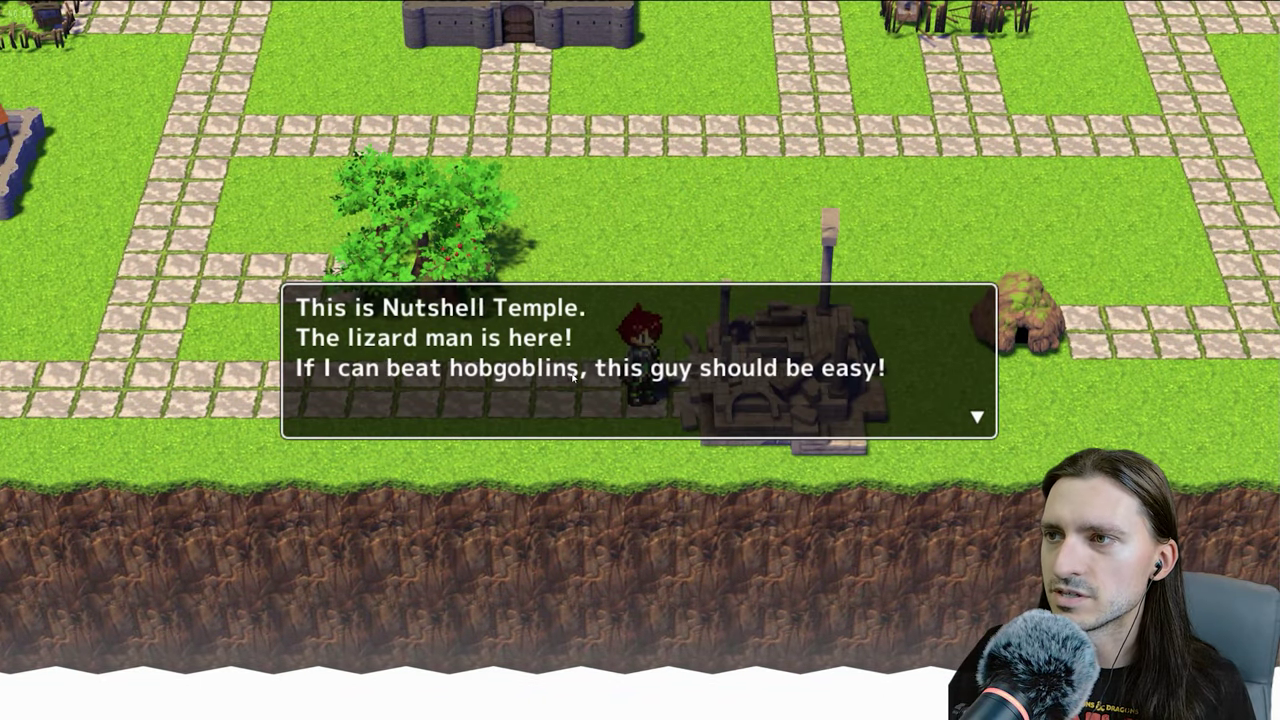
{"action": "key", "text": "Return"}
{"action": "key", "text": "Return"}
{"action": "key", "text": "Return"}
{"action": "key", "text": "Return"}
{"action": "key", "text": "Return"}
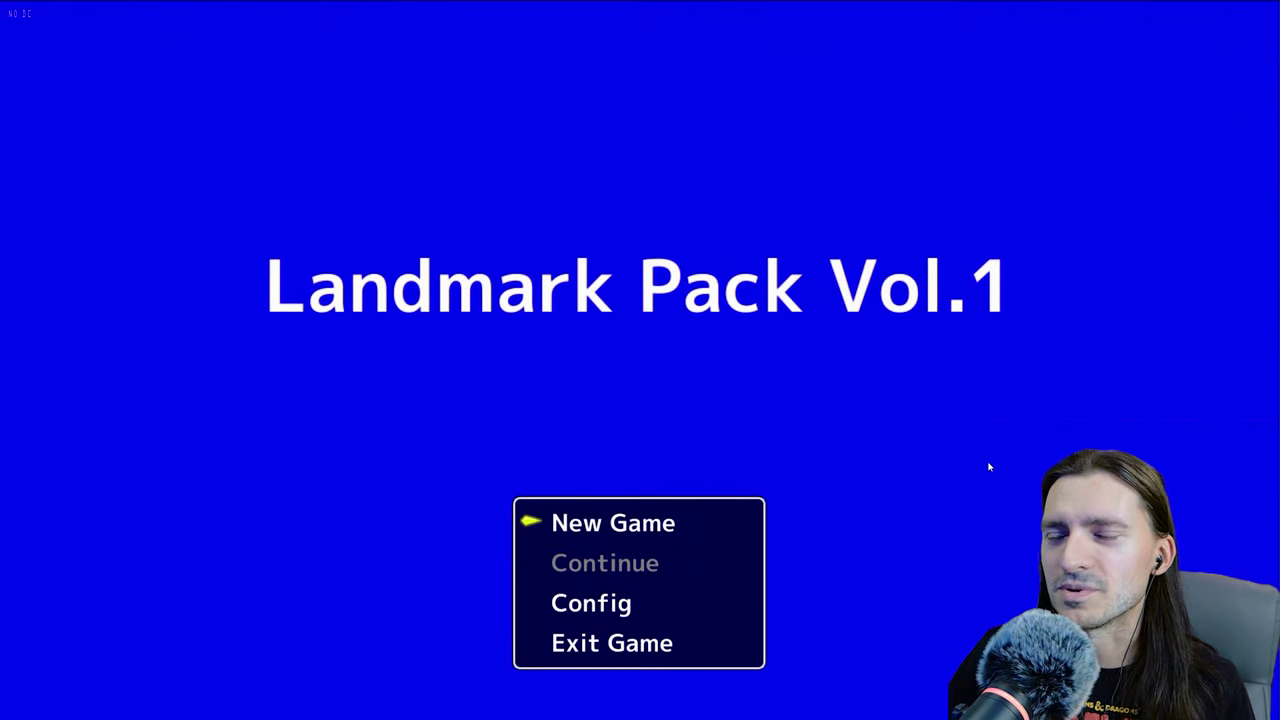
{"action": "key", "text": "Return"}
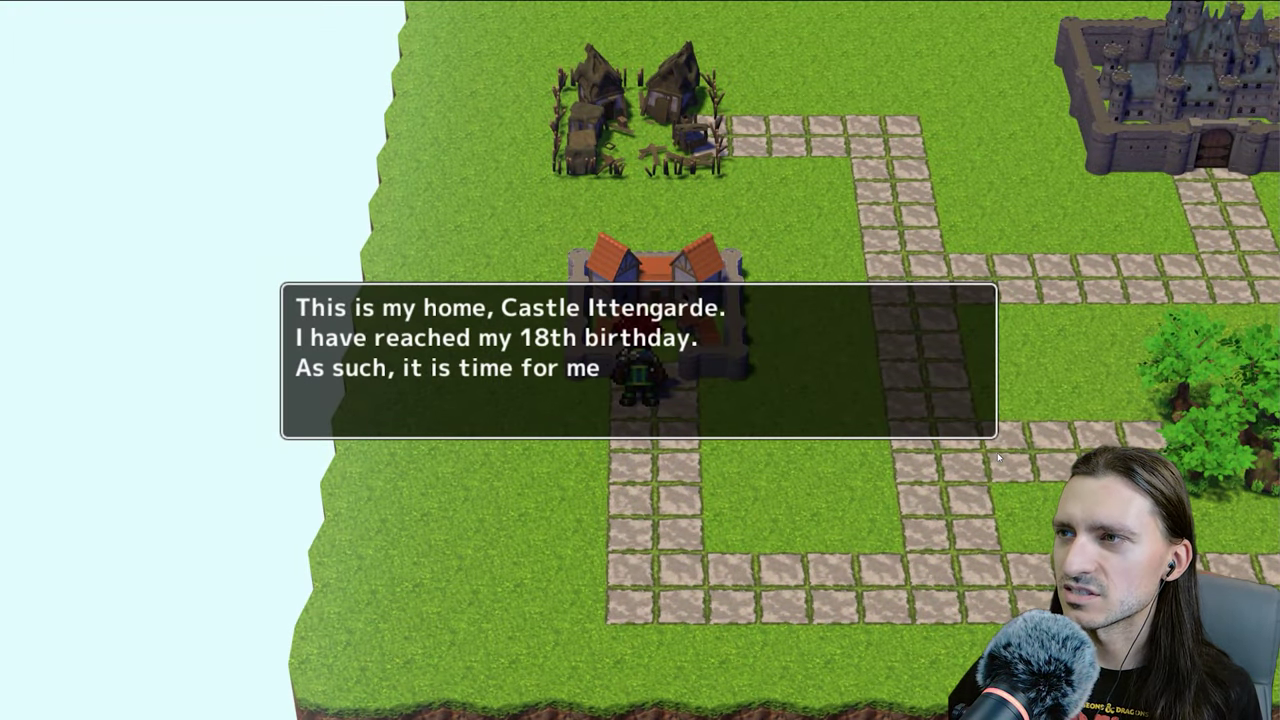
{"action": "key", "text": "Return"}
{"action": "key", "text": "Return"}
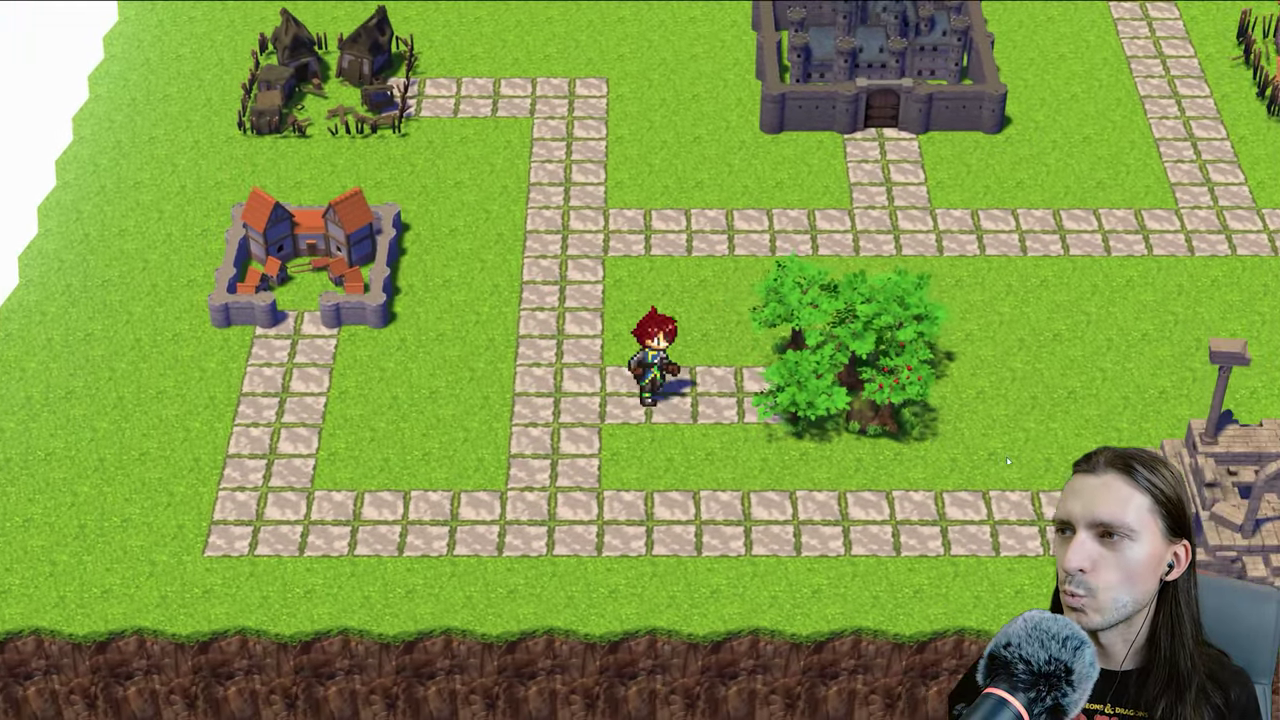
{"action": "key", "text": "Return"}
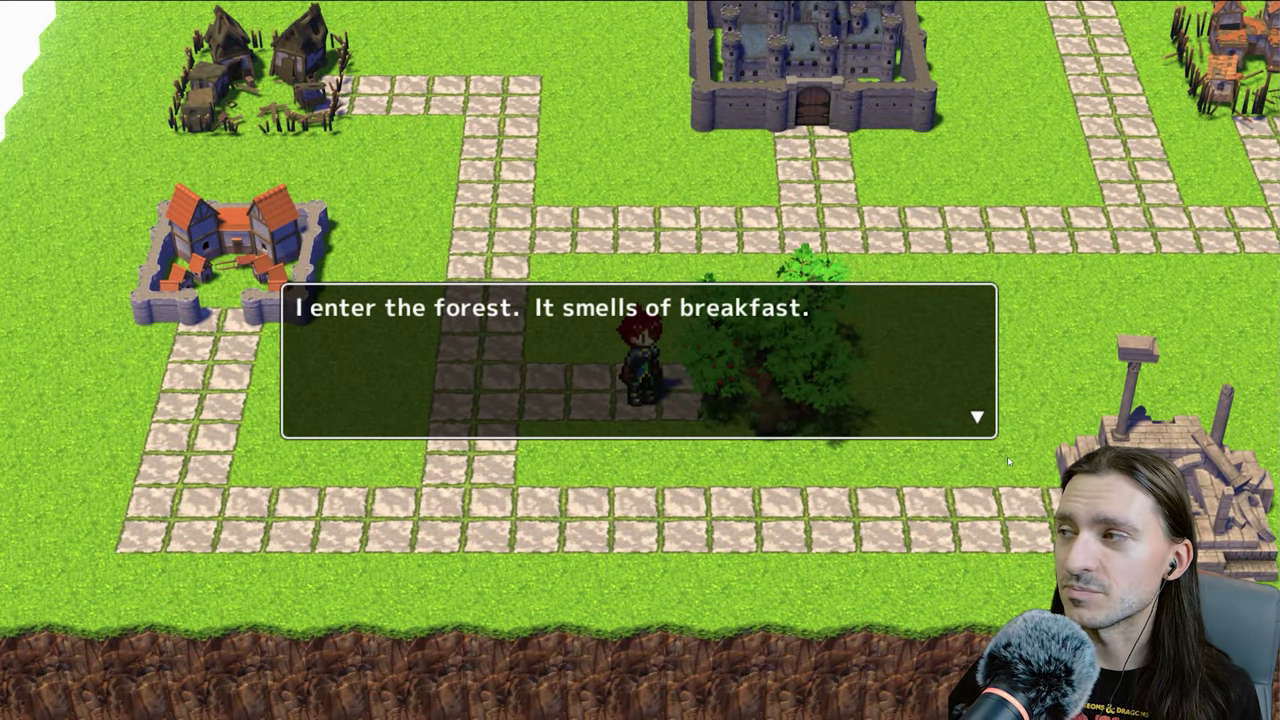
{"action": "key", "text": "Return"}
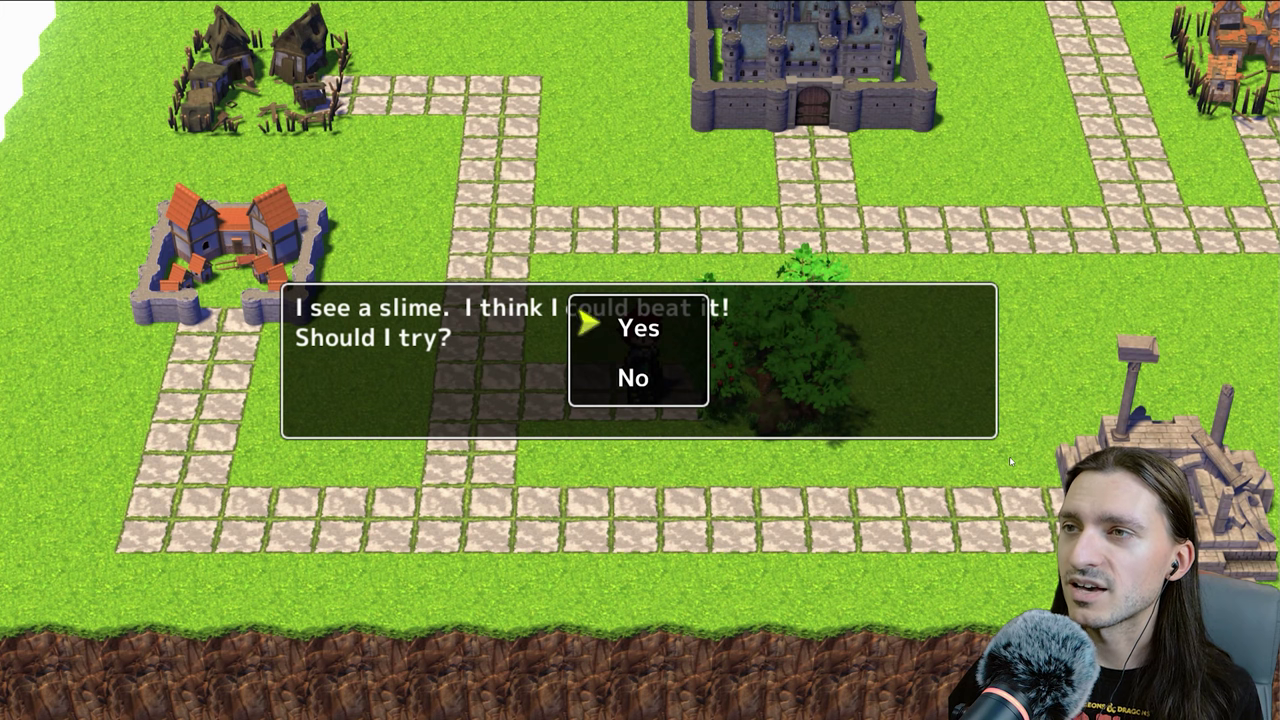
{"action": "key", "text": "Return"}
{"action": "key", "text": "Return"}
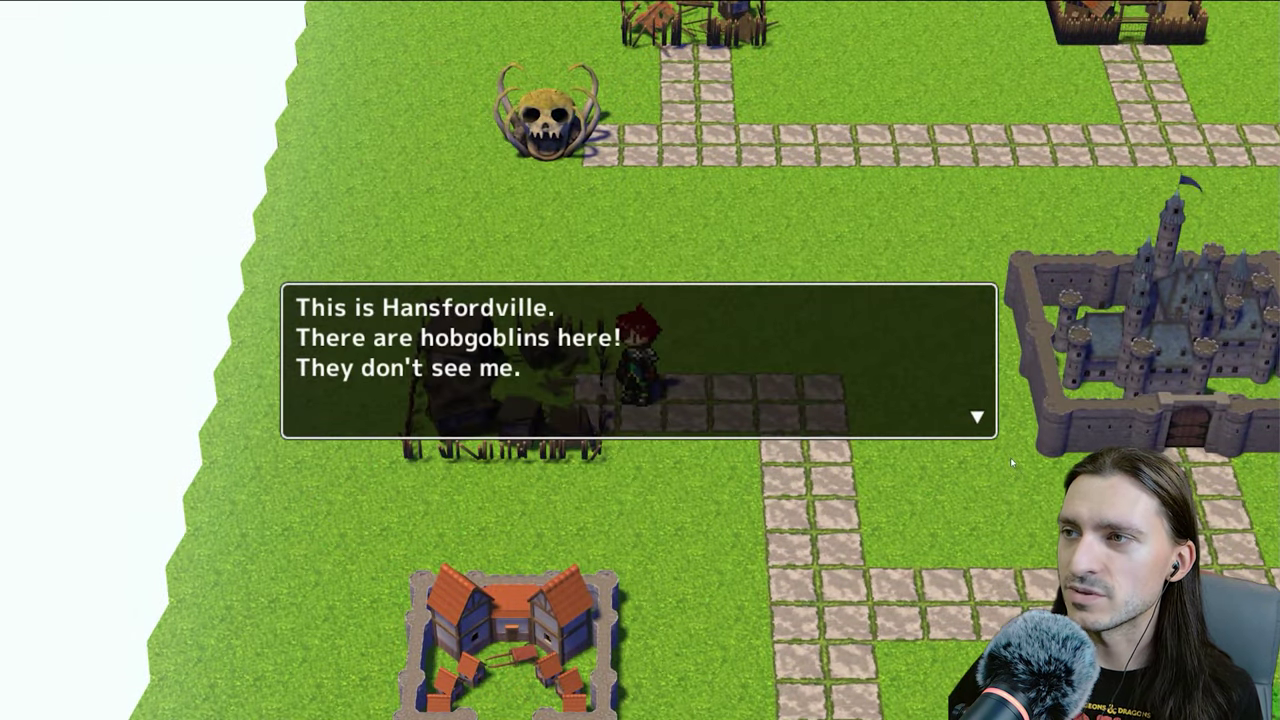
{"action": "key", "text": "Return"}
{"action": "key", "text": "Return"}
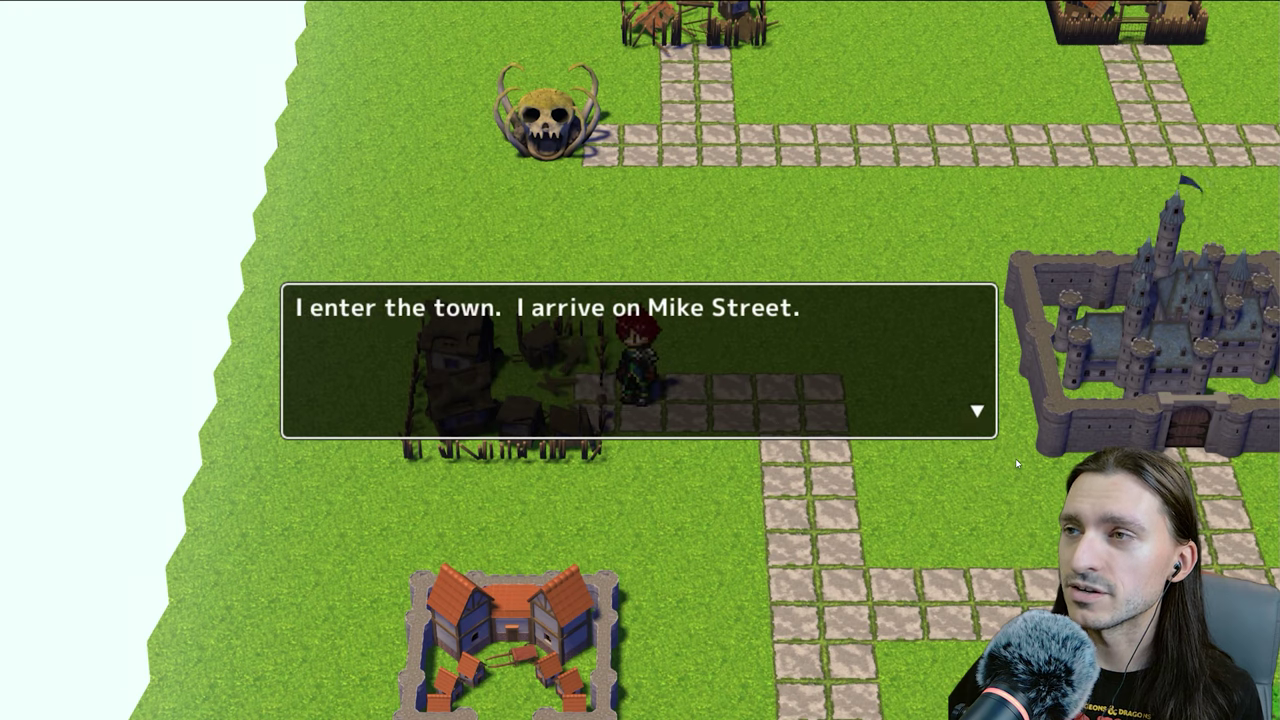
{"action": "key", "text": "Return"}
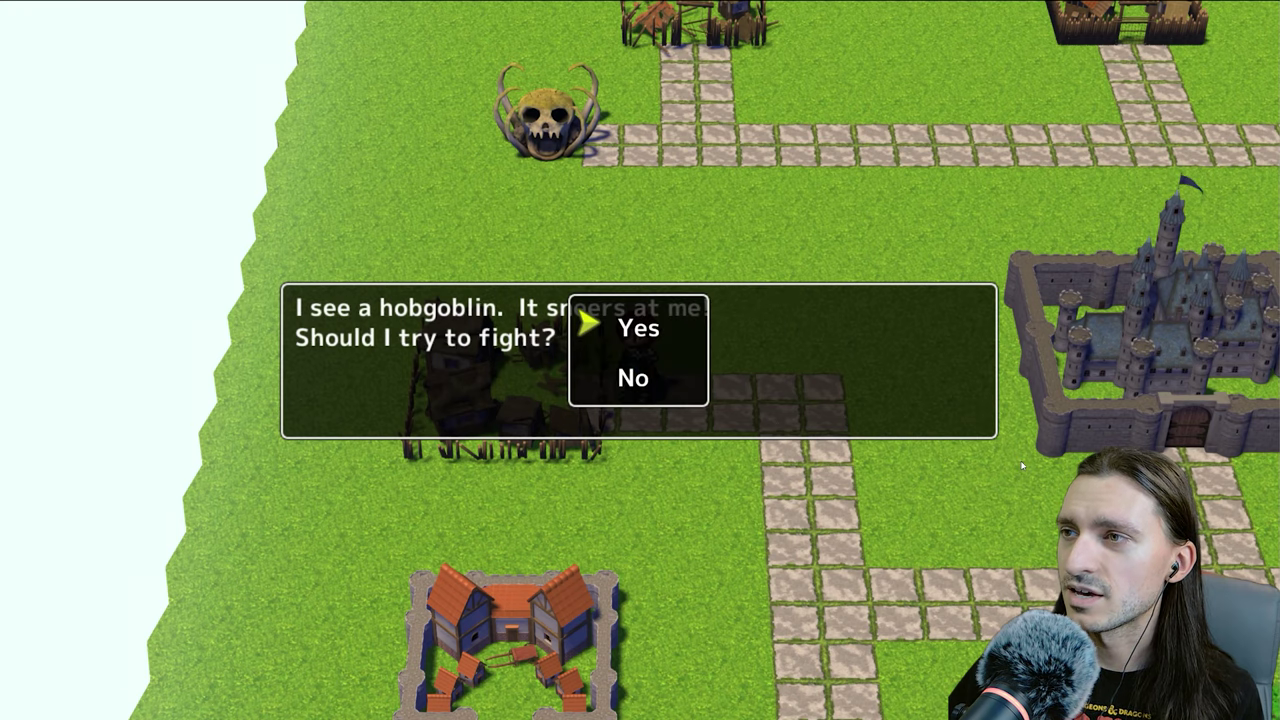
{"action": "key", "text": "Return"}
{"action": "key", "text": "Return"}
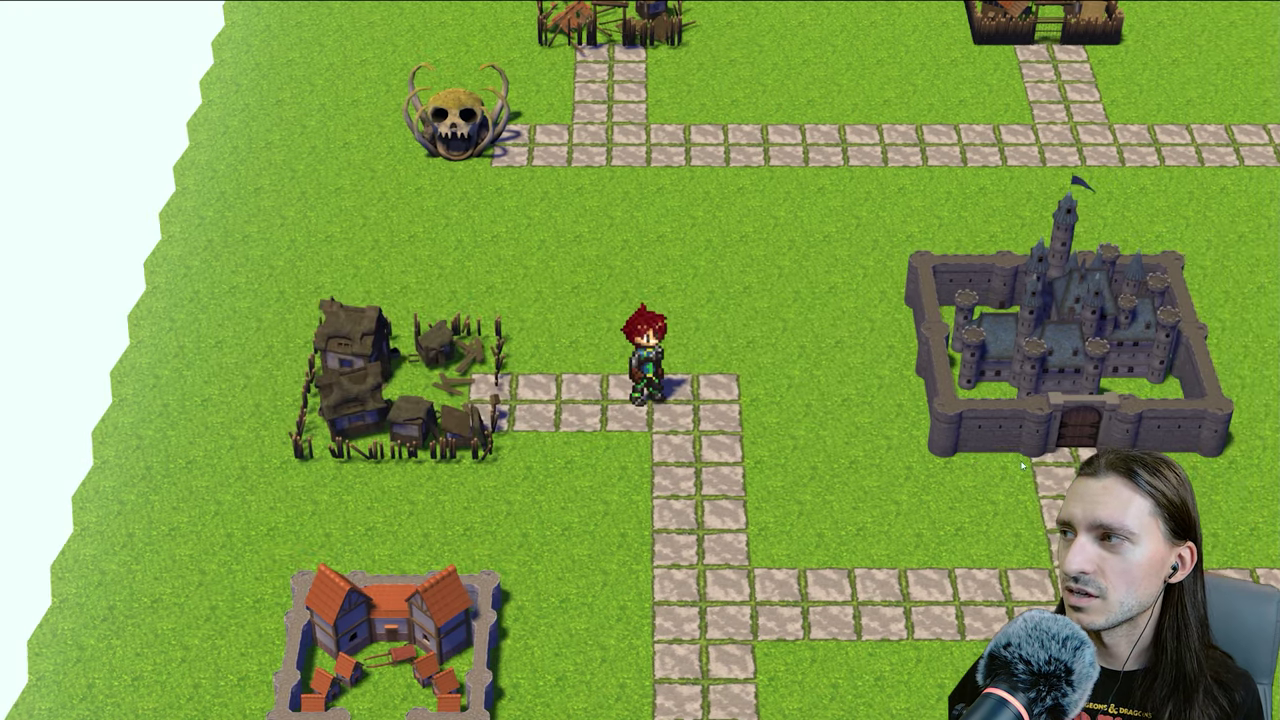
{"action": "key", "text": "Right"}
{"action": "key", "text": "Return"}
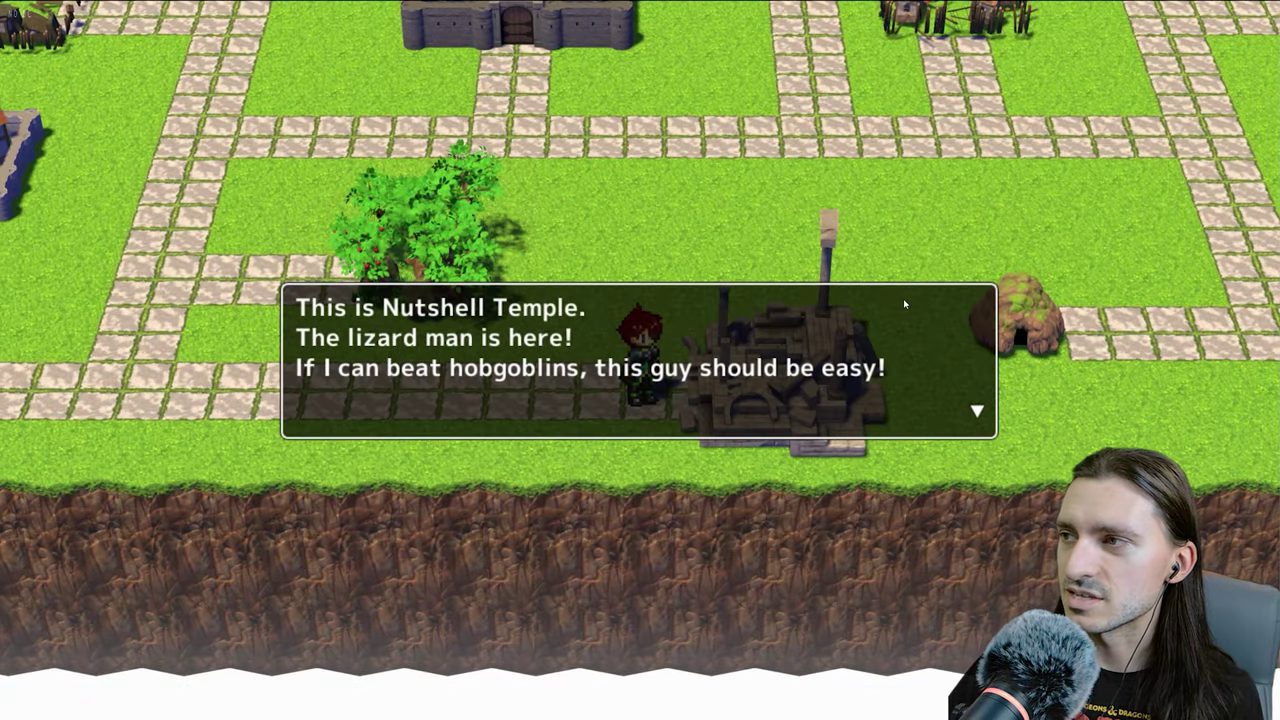
{"action": "key", "text": "Return"}
{"action": "key", "text": "Return"}
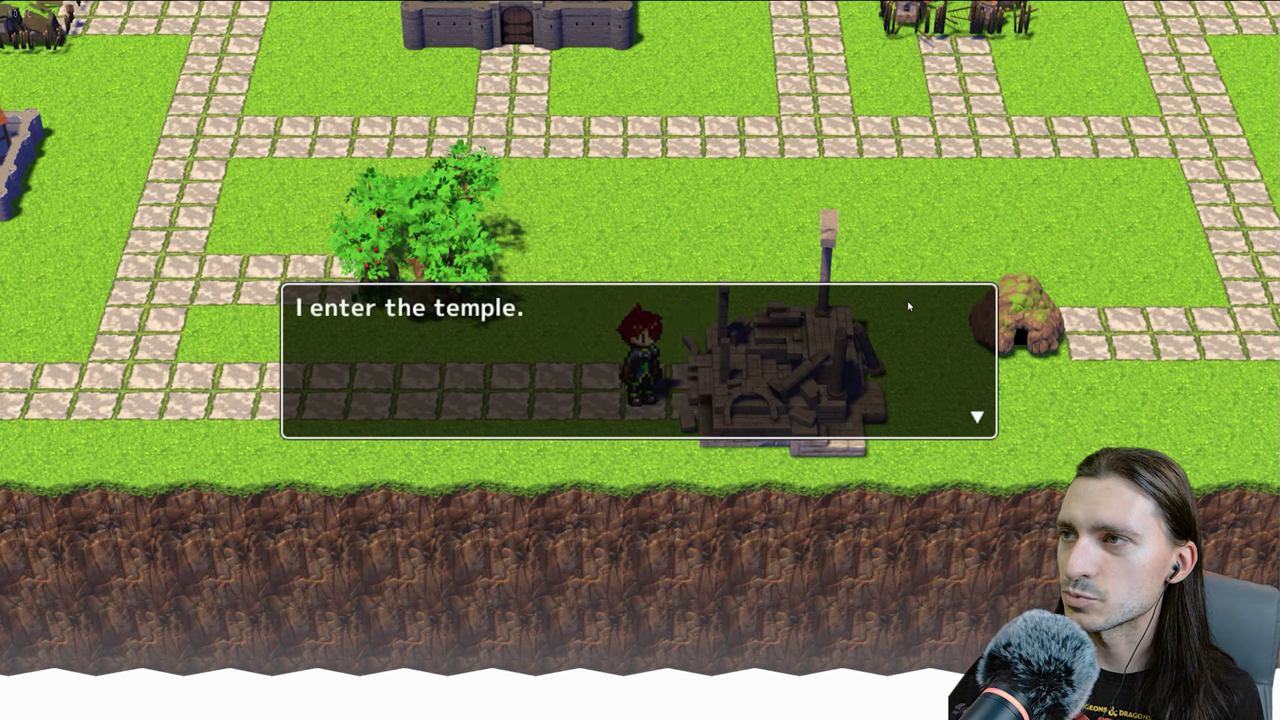
{"action": "key", "text": "Return"}
{"action": "key", "text": "Return"}
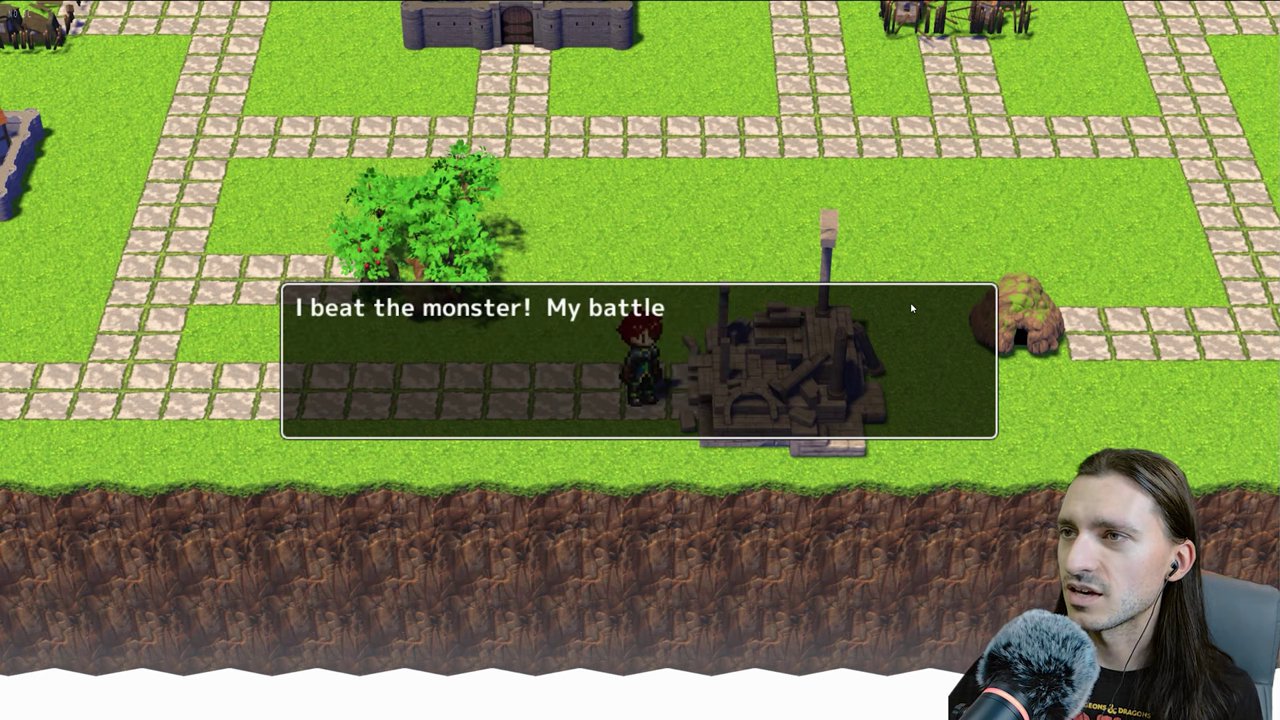
{"action": "key", "text": "Return"}
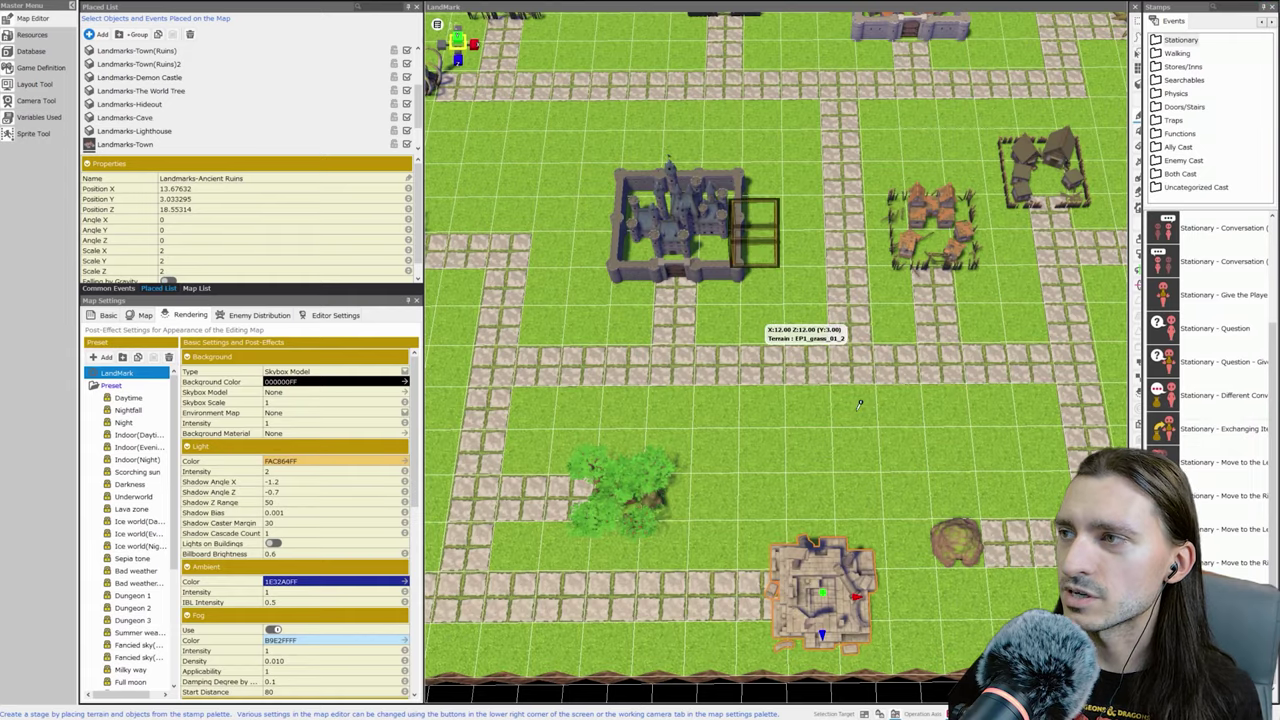
- Convert the village building into a Custom Event and begin adding a Conversation Display Message step
{"action": "middle_click_drag", "start_coordinate": [921, 413], "coordinate": [634, 500]}
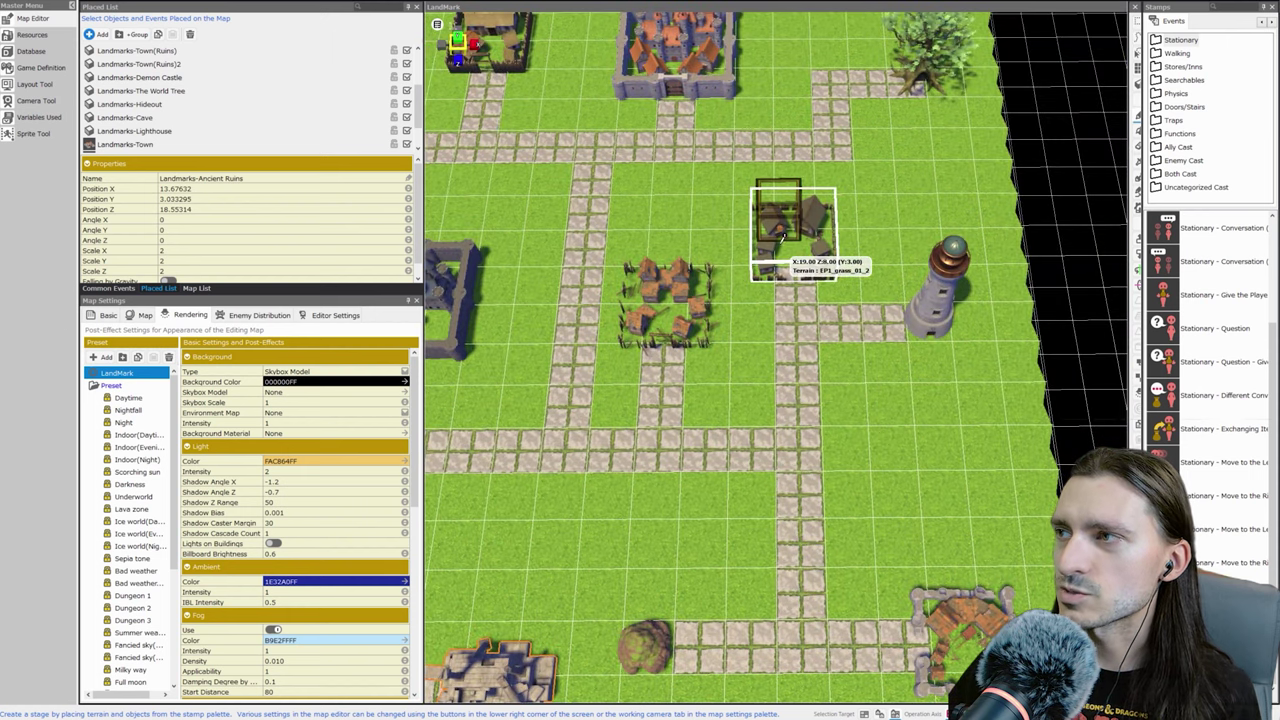
{"action": "right_click", "coordinate": [782, 245]}
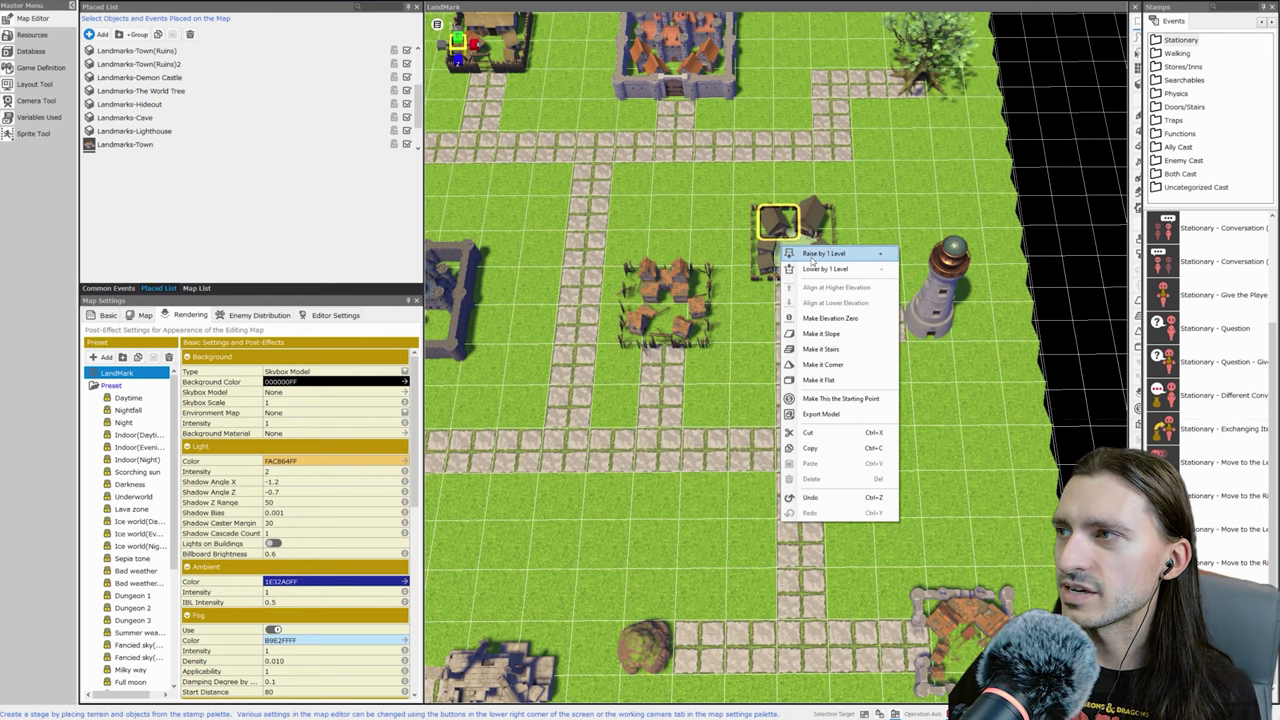
{"action": "right_click", "coordinate": [800, 213]}
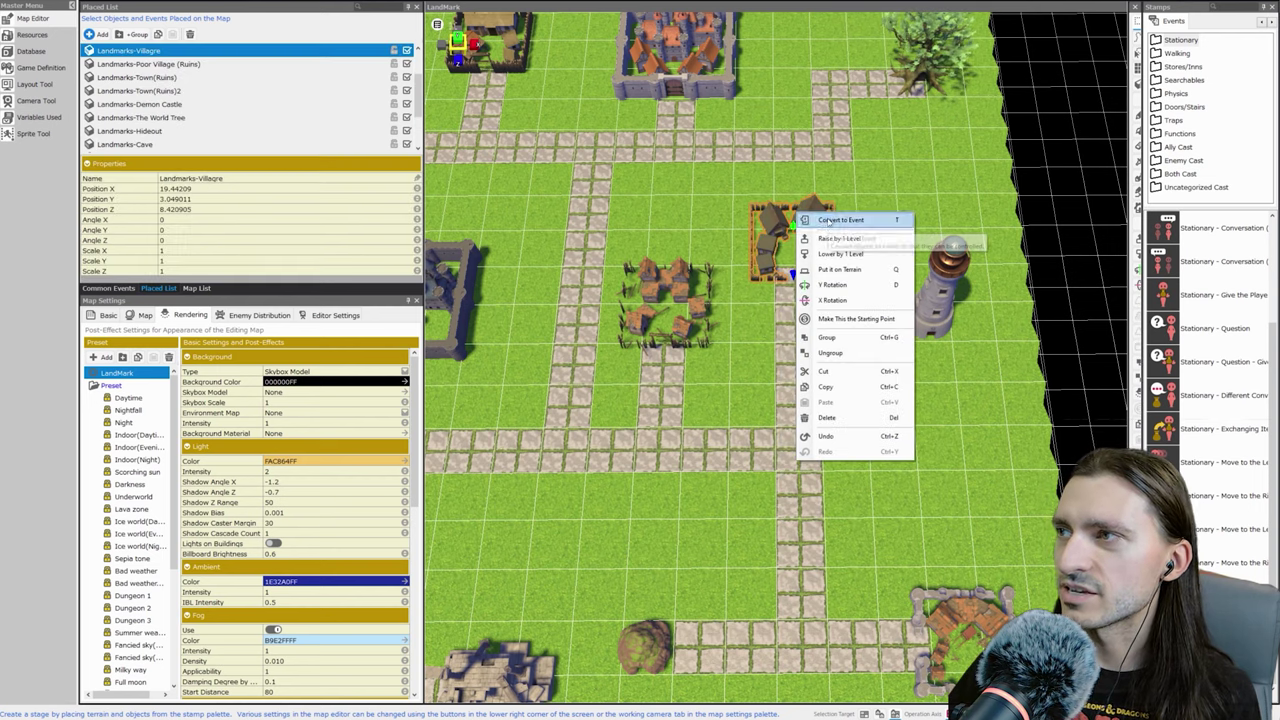
{"action": "left_click", "coordinate": [830, 241]}
{"action": "left_click", "coordinate": [458, 279]}
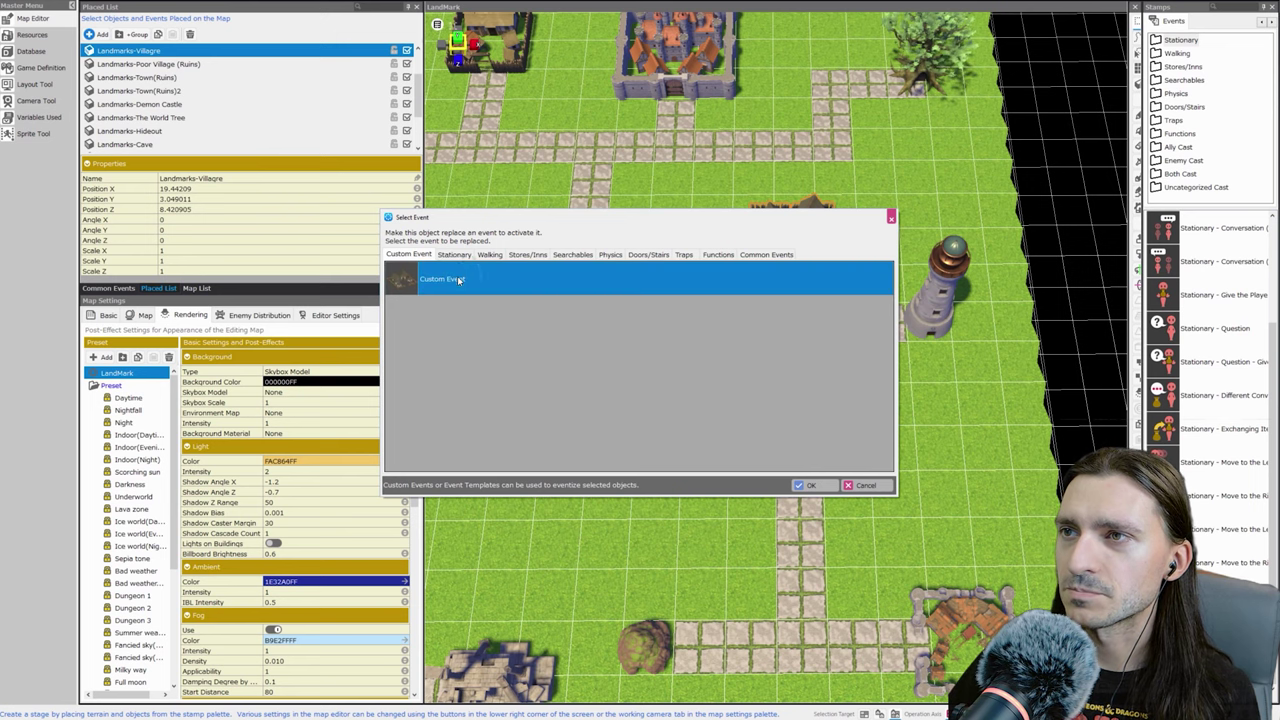
{"action": "left_click", "coordinate": [811, 485]}
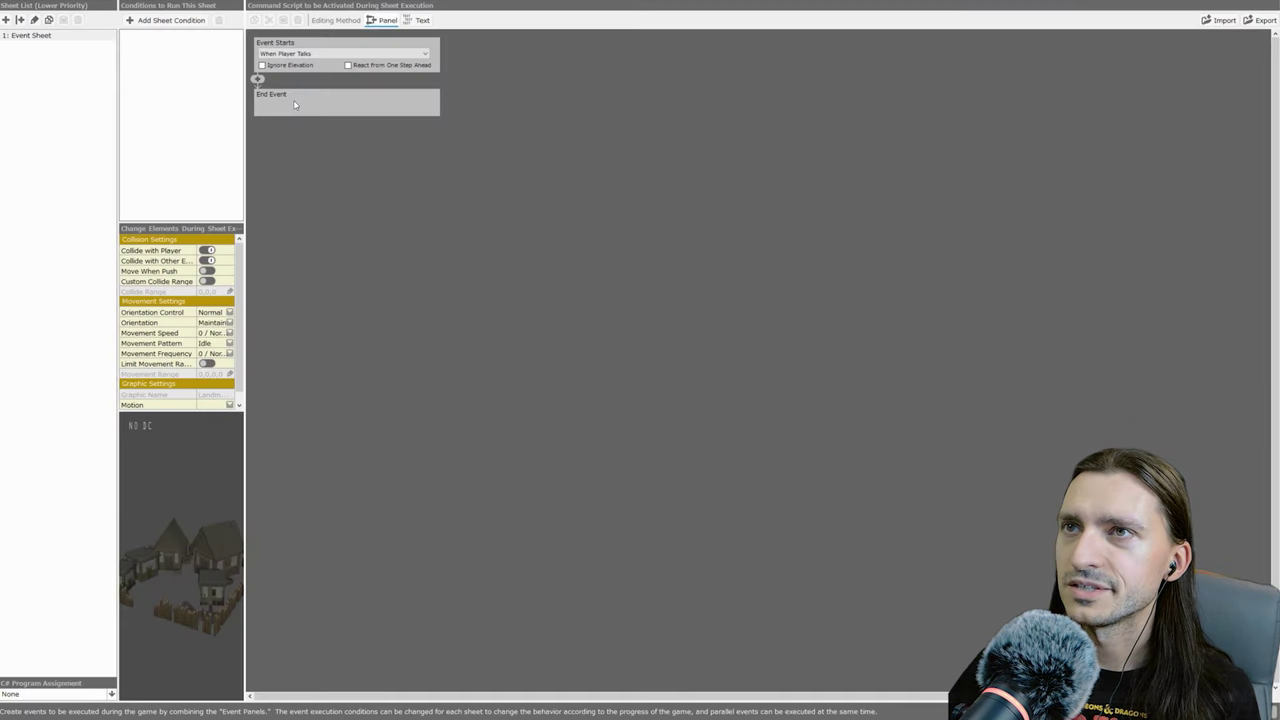
{"action": "left_click", "coordinate": [258, 80]}
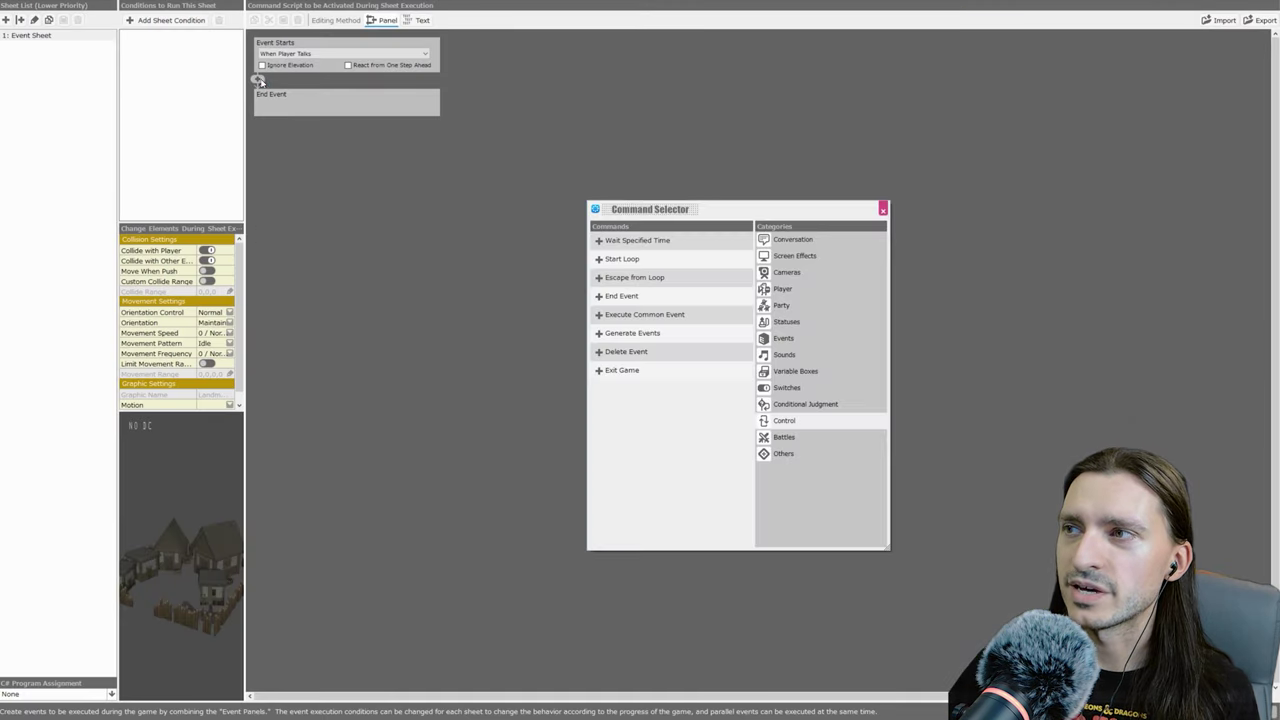
{"action": "left_click", "coordinate": [788, 241]}
- Add a Display Message introducing Justinville and naming its mayor
{"action": "left_click", "coordinate": [632, 259]}
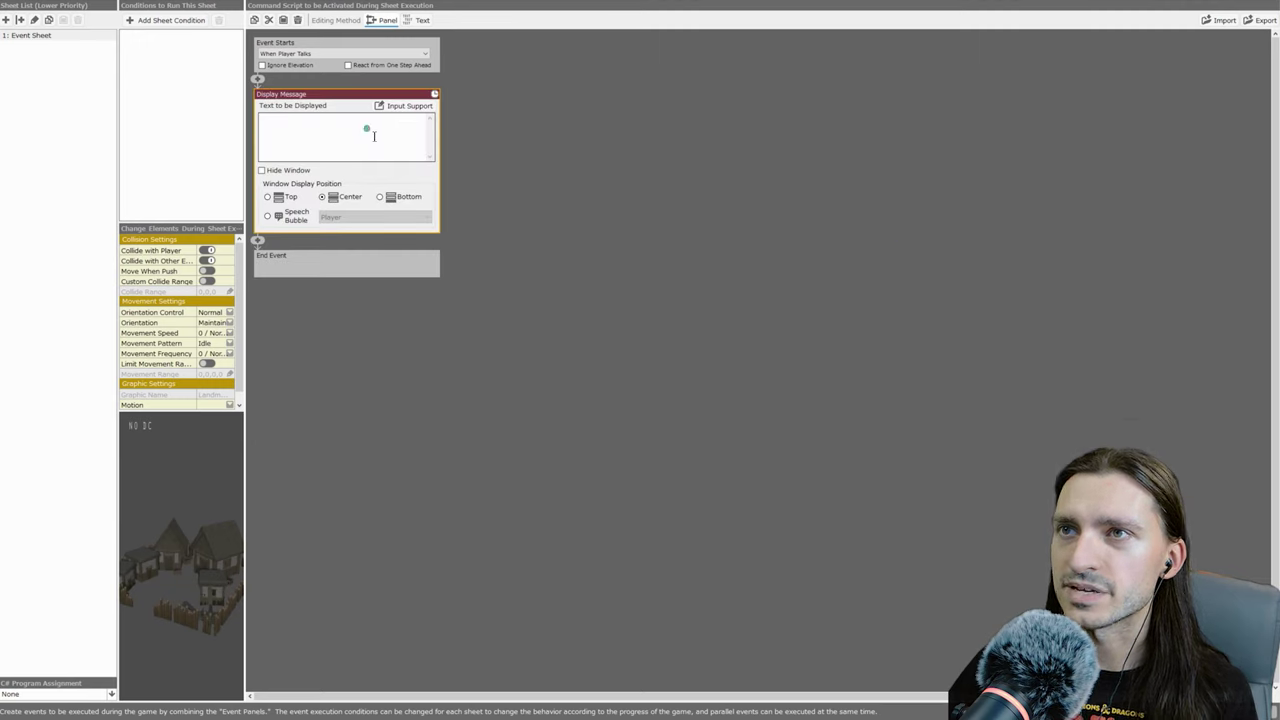
{"action": "left_click", "coordinate": [374, 136]}
{"action": "type", "text": "This is Justinvill"}
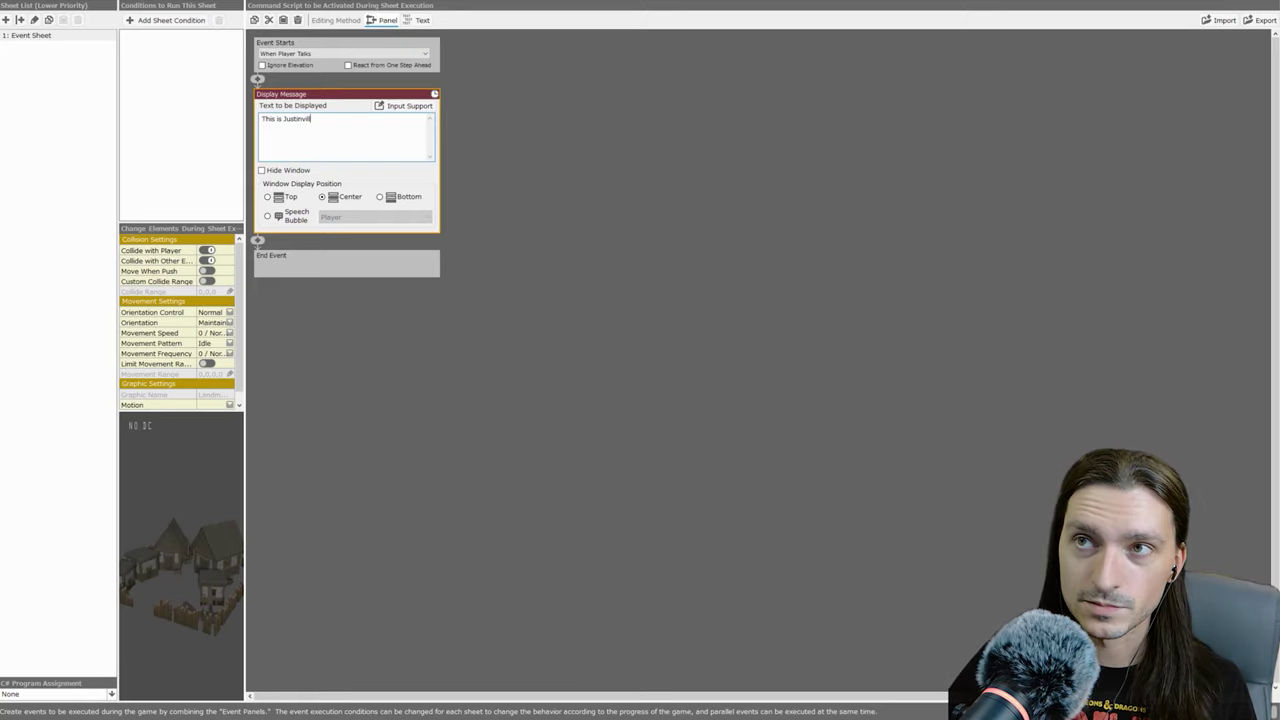
{"action": "type", "text": "mayor is Sarah."}
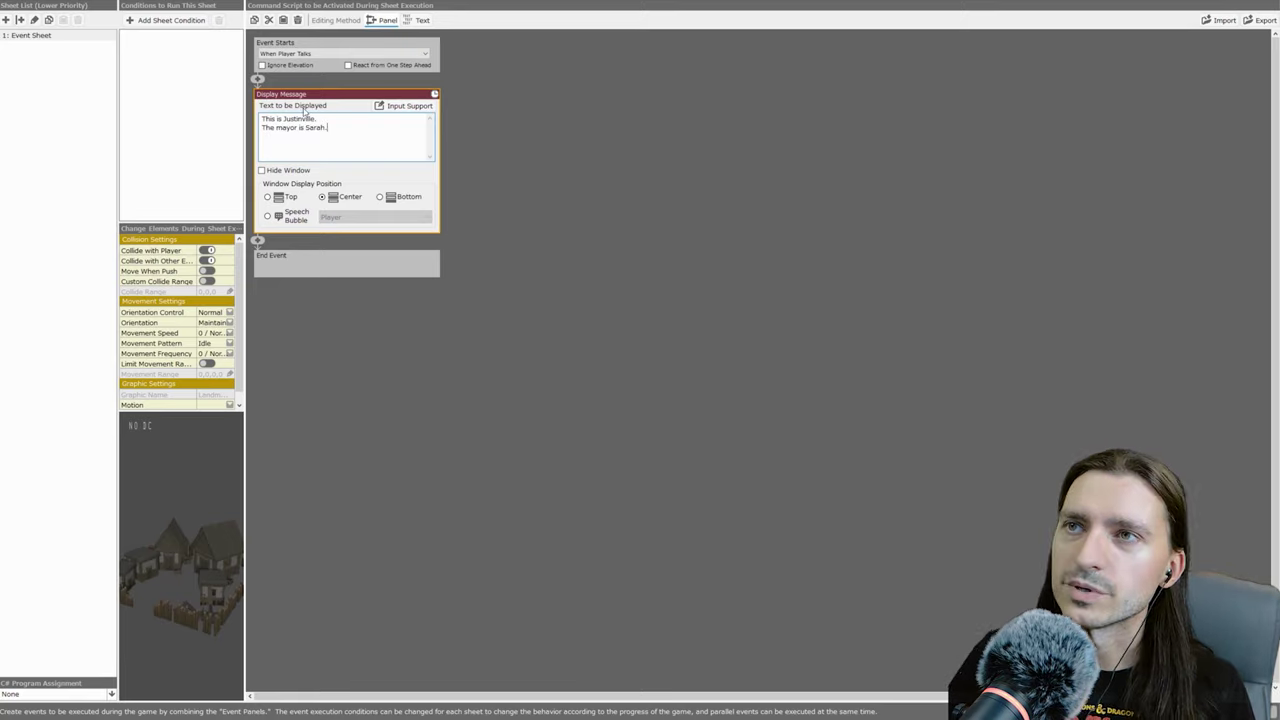
- Duplicate that message below and change its text to 'If I beat the lizardman, I can get [Steel Sword.]'
{"action": "left_click", "coordinate": [260, 242]}
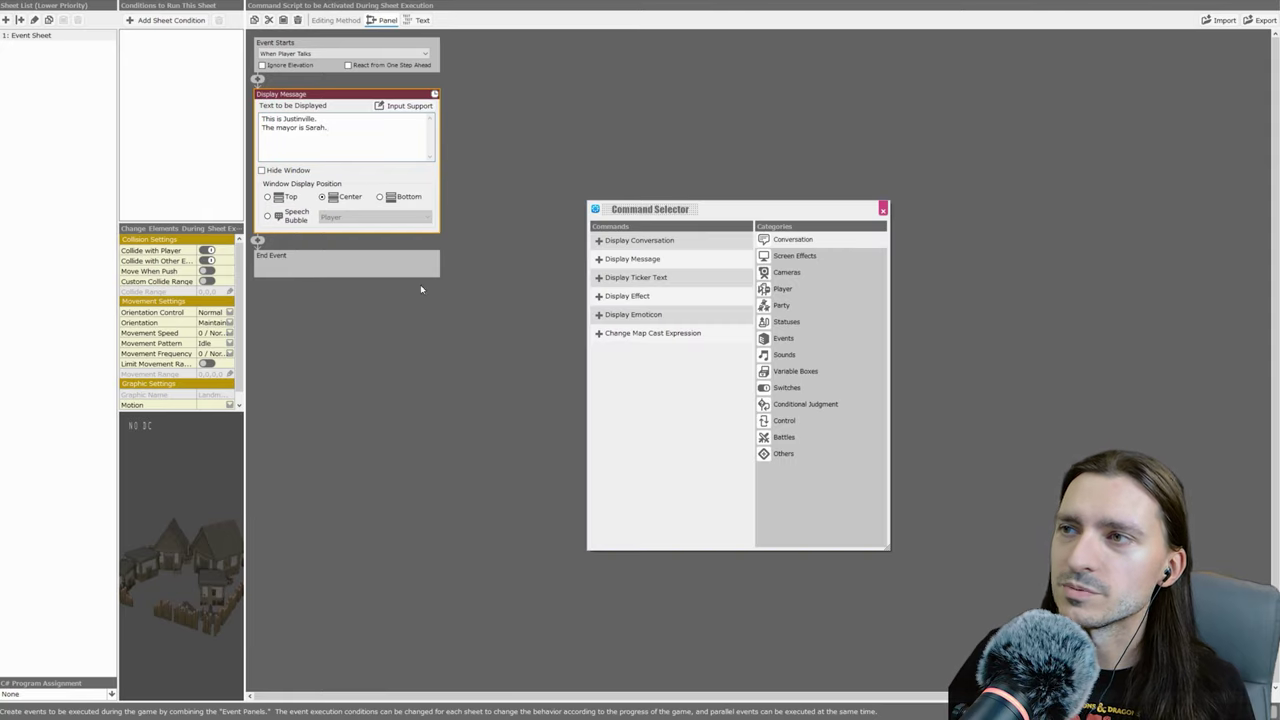
{"action": "left_click", "coordinate": [688, 236]}
{"action": "right_click", "coordinate": [357, 144]}
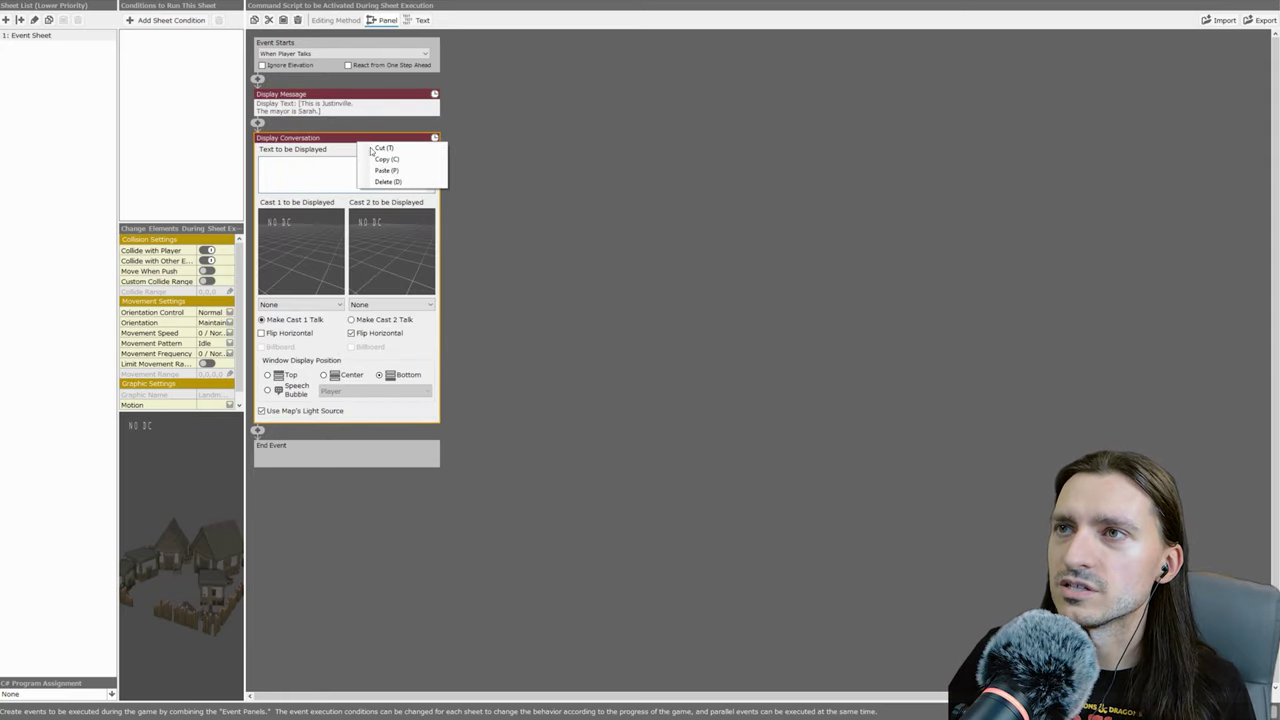
{"action": "left_click", "coordinate": [380, 180]}
{"action": "left_click", "coordinate": [347, 95]}
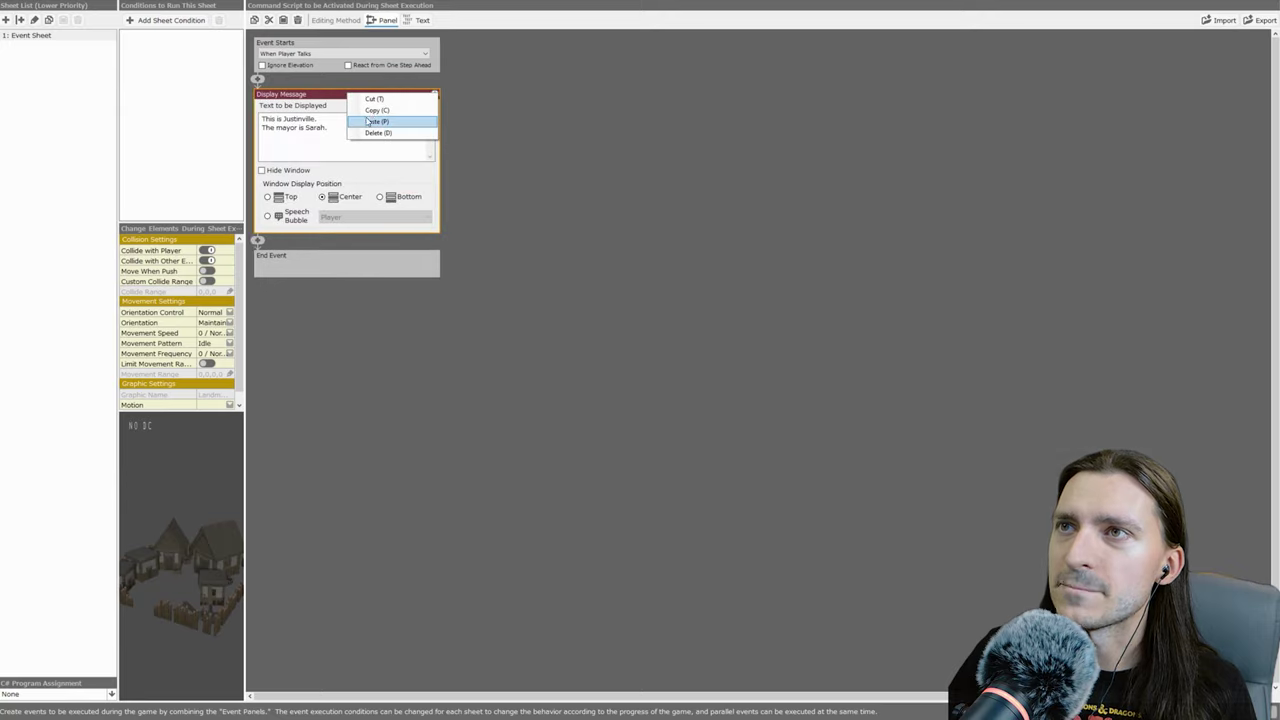
{"action": "right_click", "coordinate": [262, 243]}
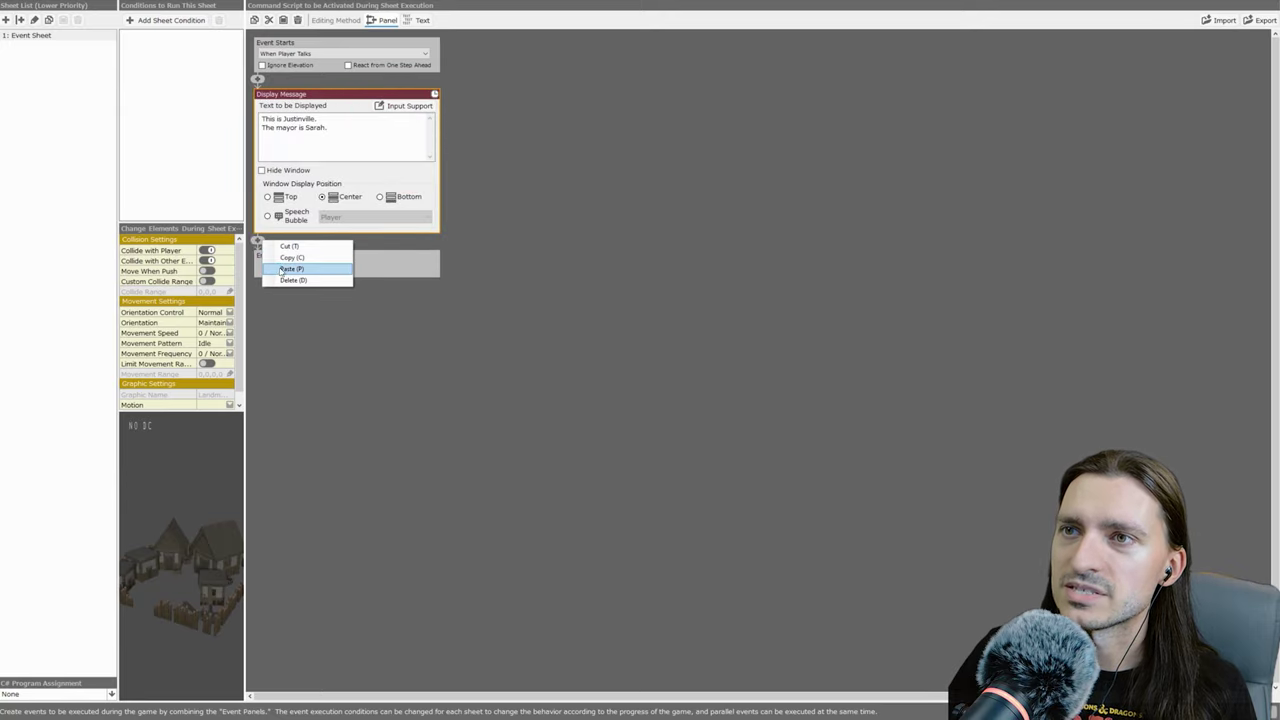
{"action": "left_click", "coordinate": [291, 268]}
{"action": "type", "text": "If I beat the lizardman, "}
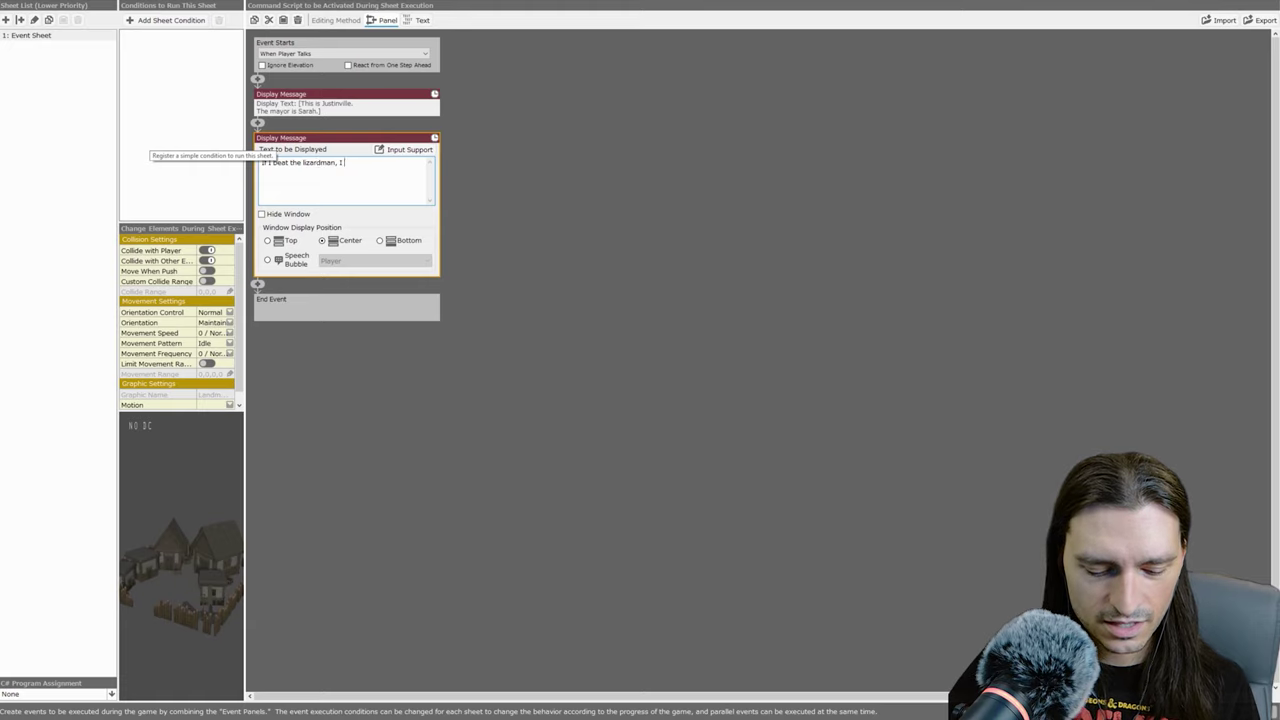
{"action": "type", "text": "I c"}
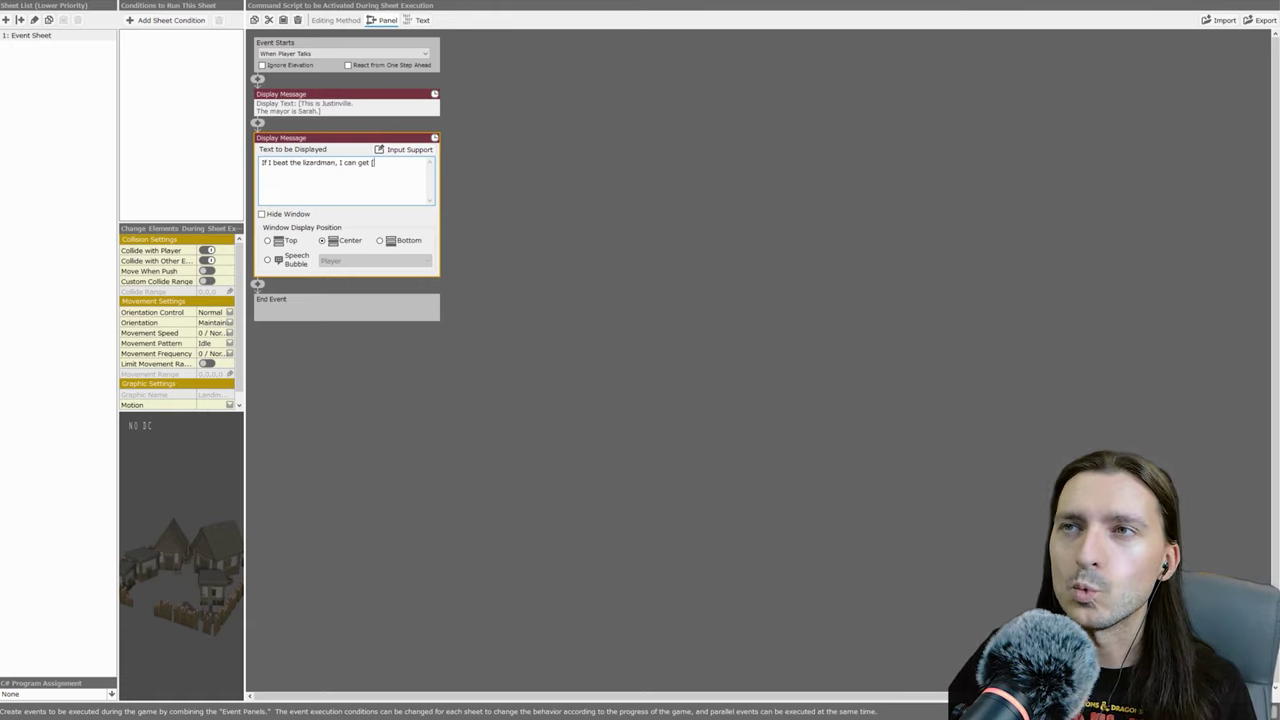
{"action": "type", "text": "an get ["}
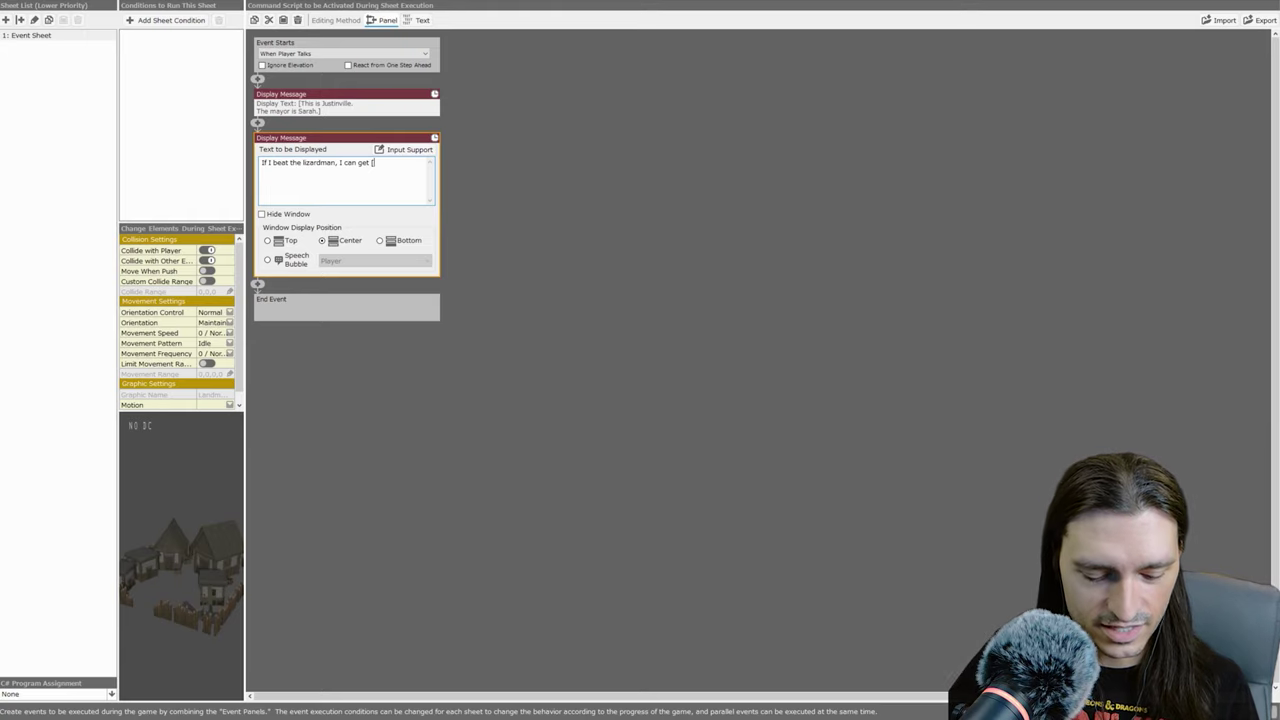
{"action": "type", "text": "Steel Sword.]"}
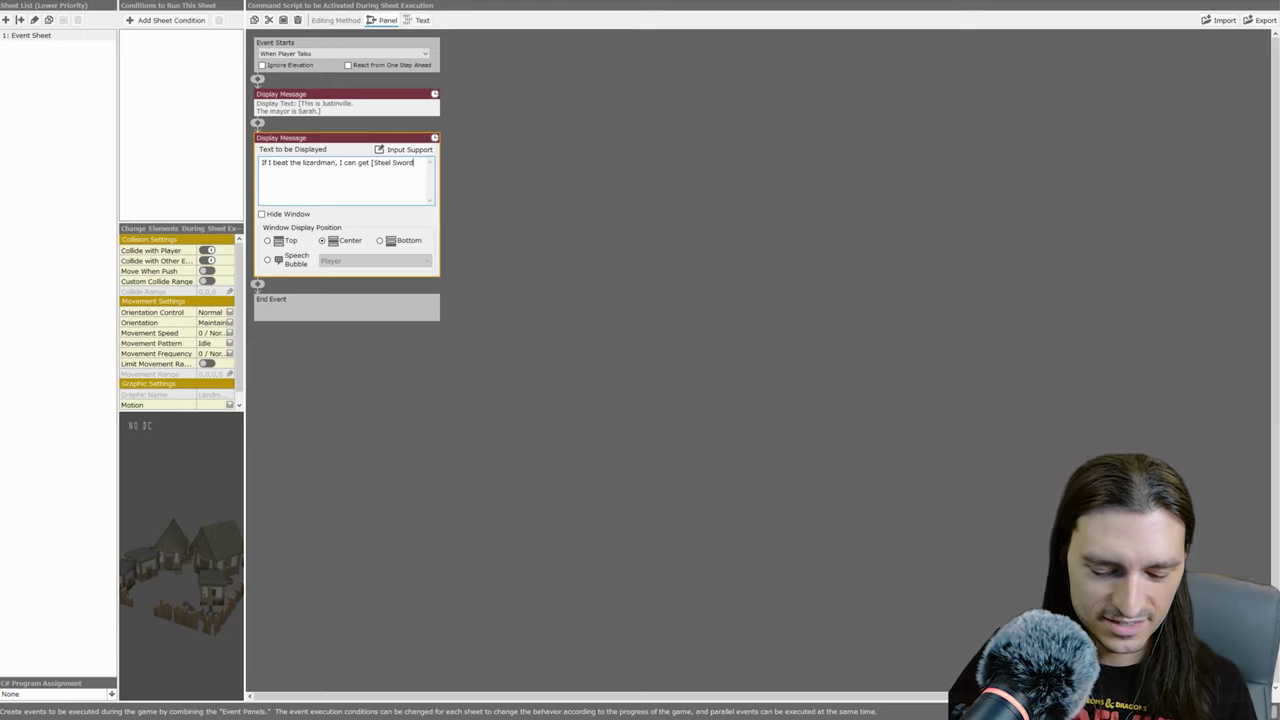
{"action": "double_click", "coordinate": [347, 298]}
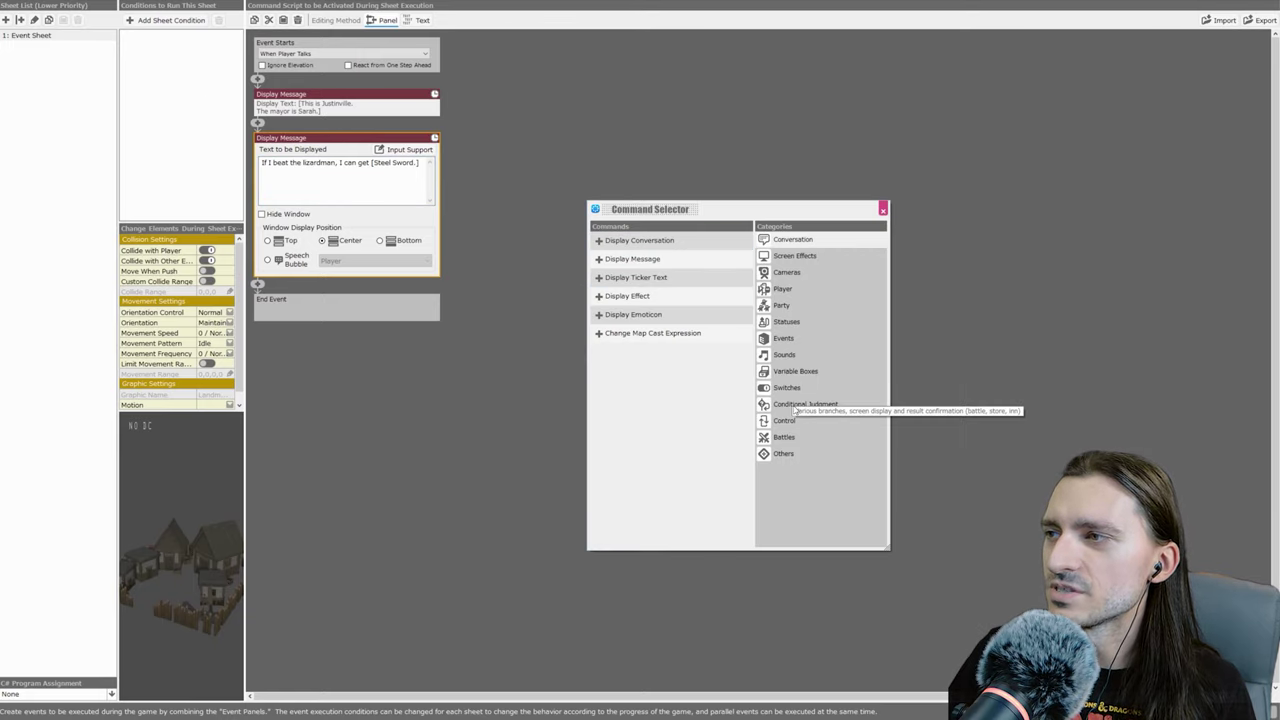
- Add a Check Variable Box branch testing whether Battle Level is ≥ 4
{"action": "left_click", "coordinate": [800, 404]}
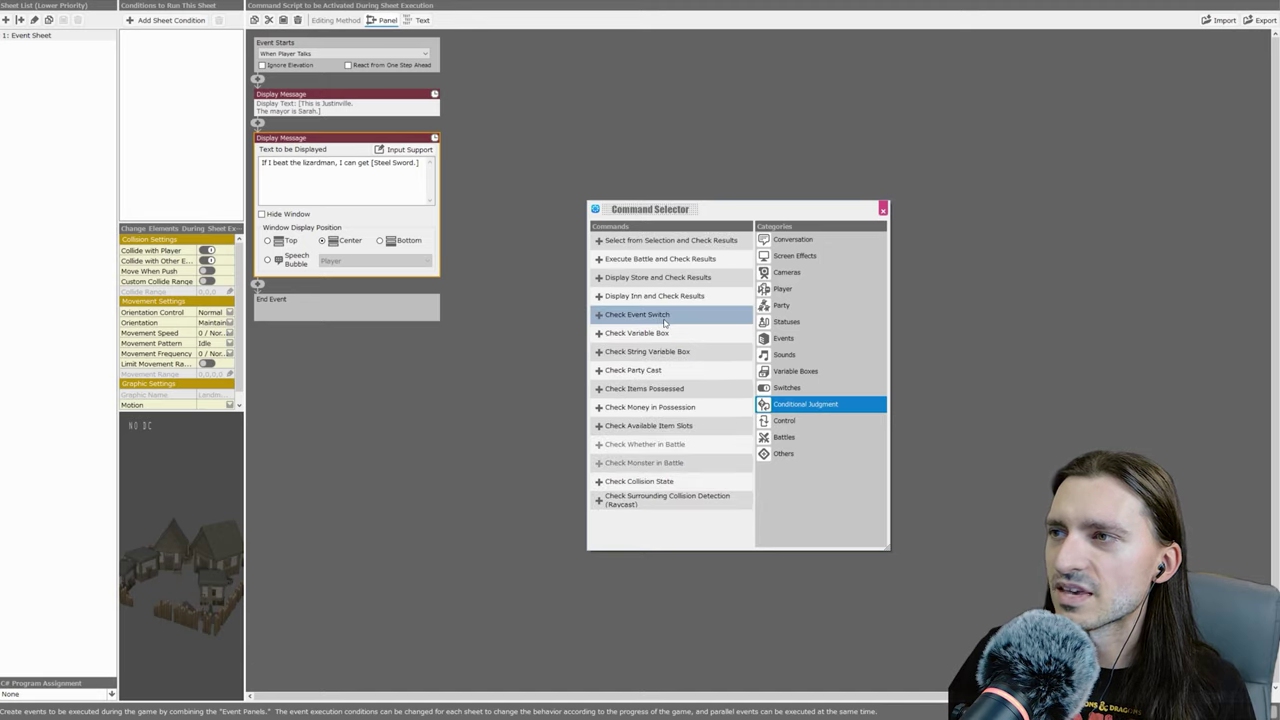
{"action": "left_click", "coordinate": [664, 333]}
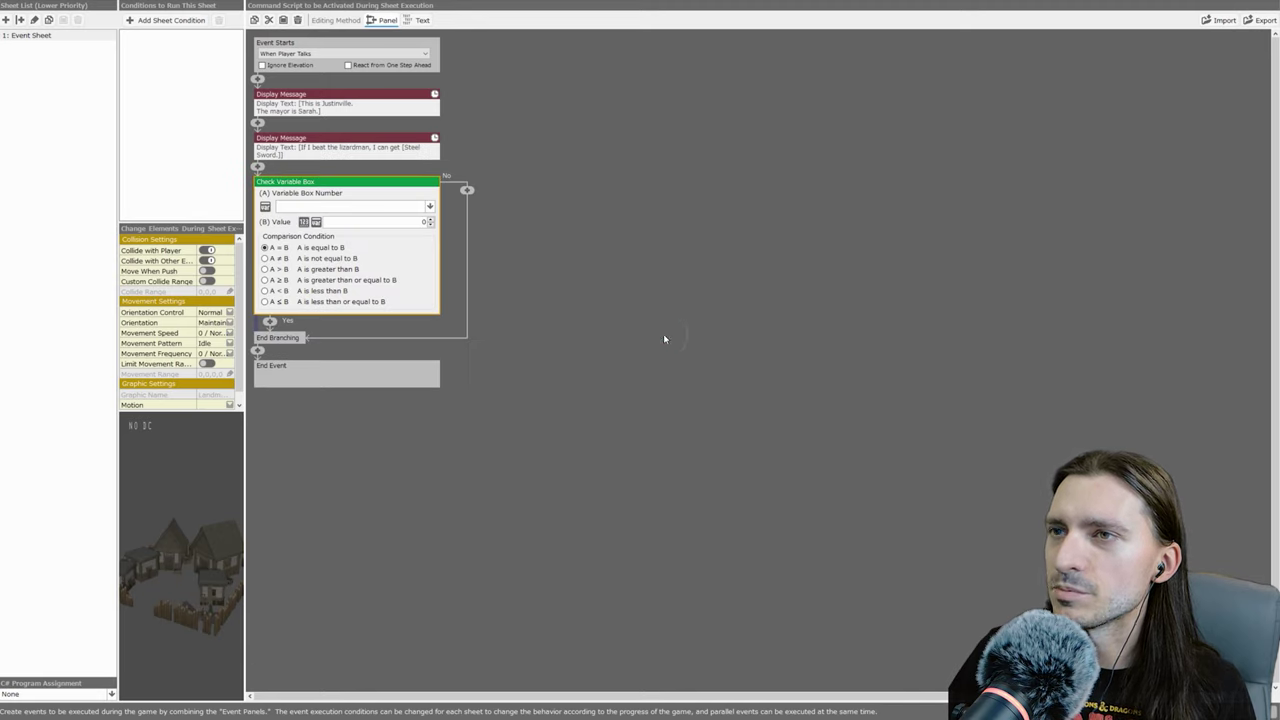
{"action": "left_click", "coordinate": [341, 210]}
{"action": "left_click", "coordinate": [318, 266]}
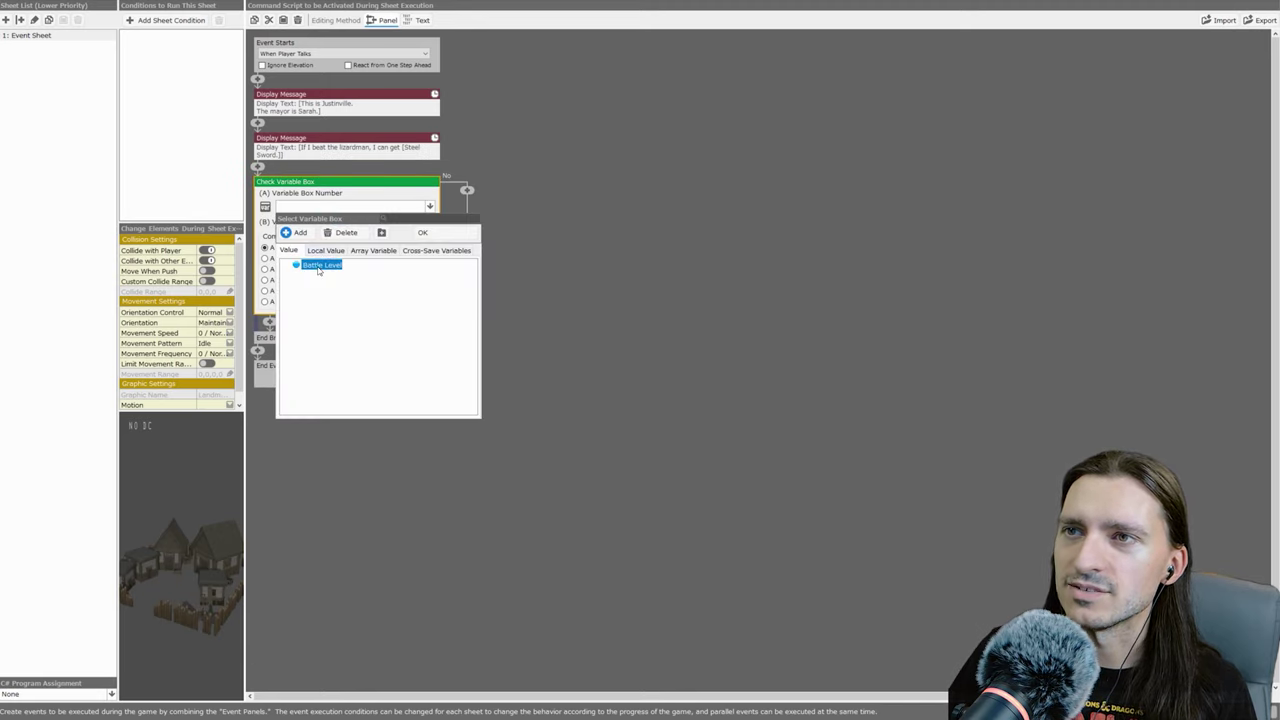
{"action": "double_click", "coordinate": [318, 267]}
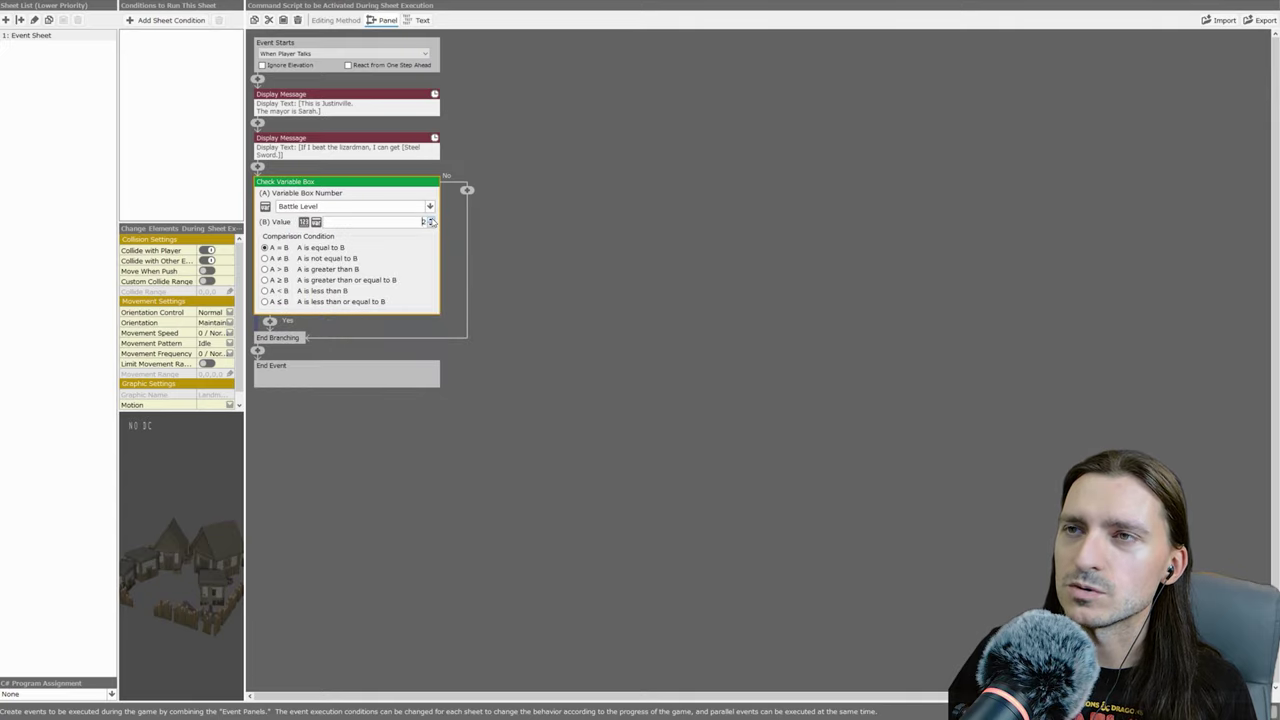
{"action": "left_click", "coordinate": [431, 219]}
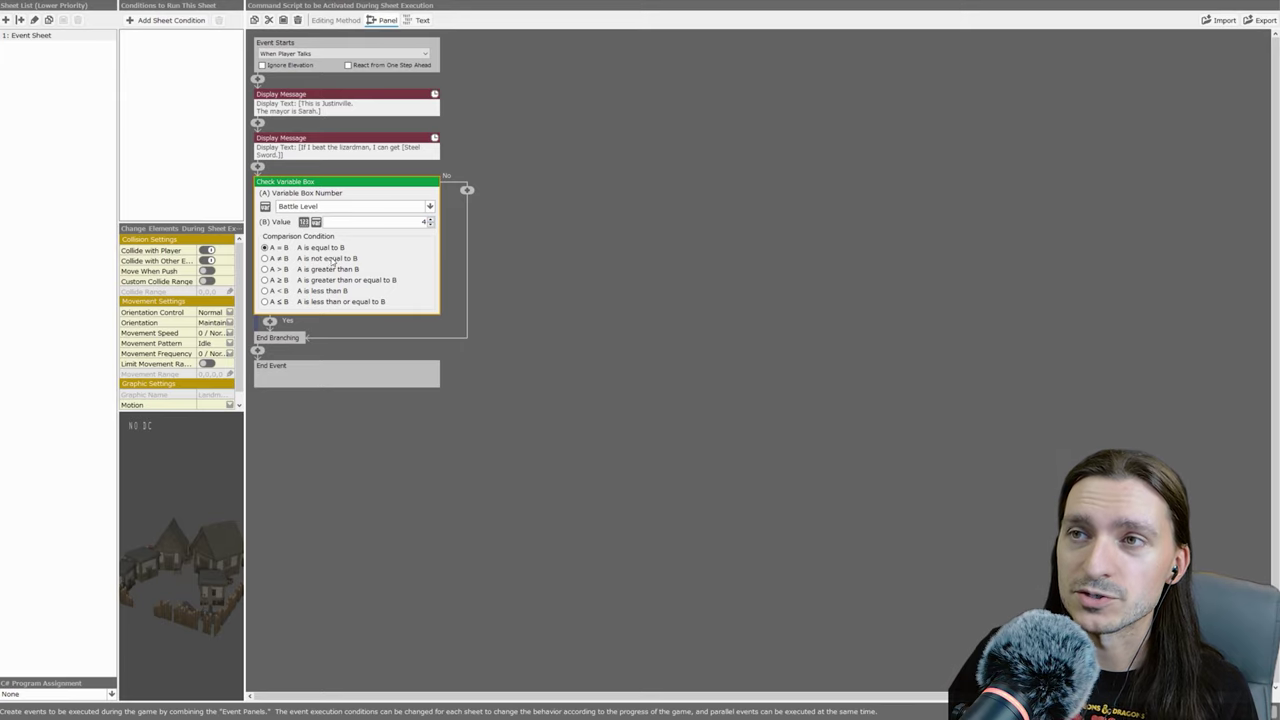
{"action": "left_click", "coordinate": [265, 280]}
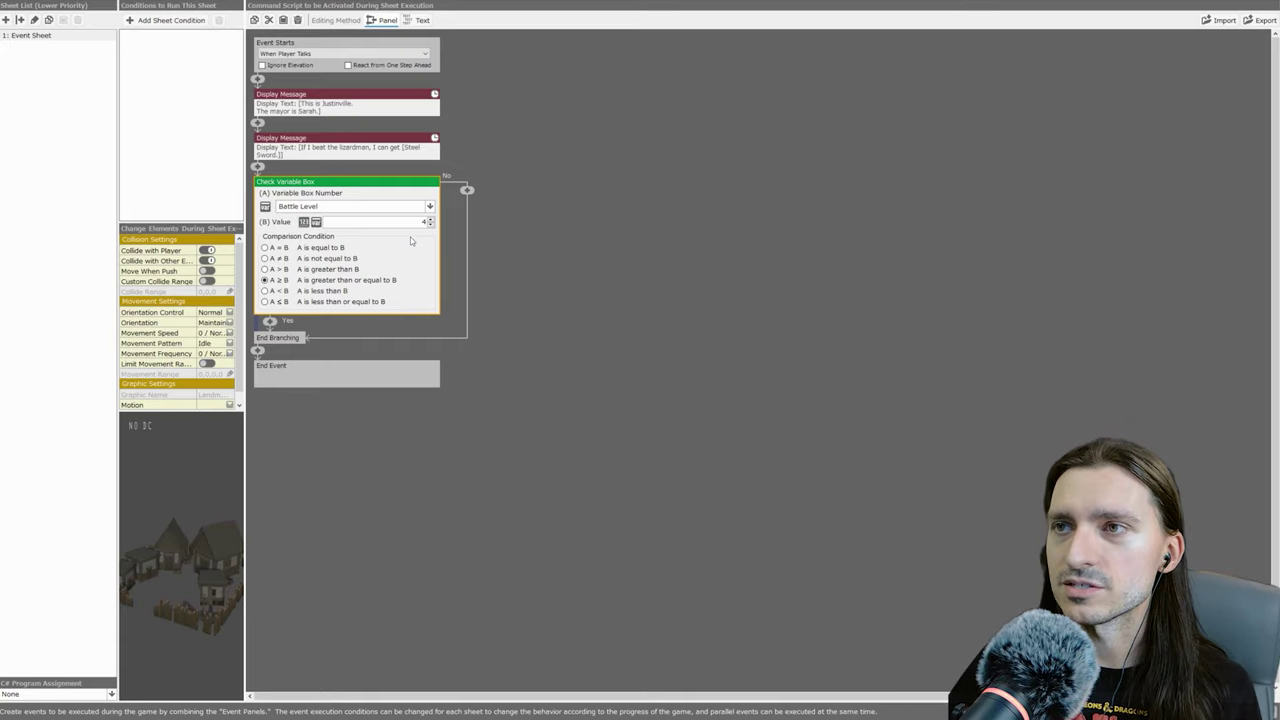
{"action": "left_click", "coordinate": [270, 321]}
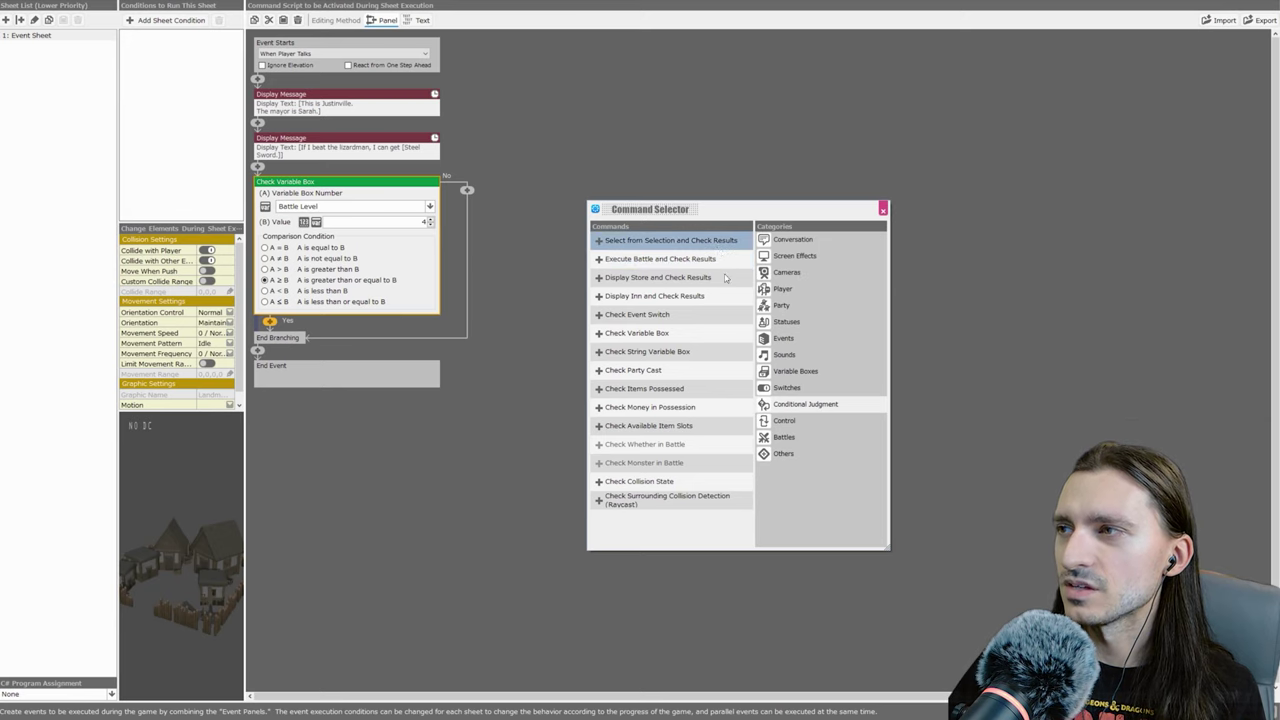
- On the Yes branch, add a Variable Box Assignment and Calculation adding 1 to Battle Level
{"action": "left_click", "coordinate": [795, 371]}
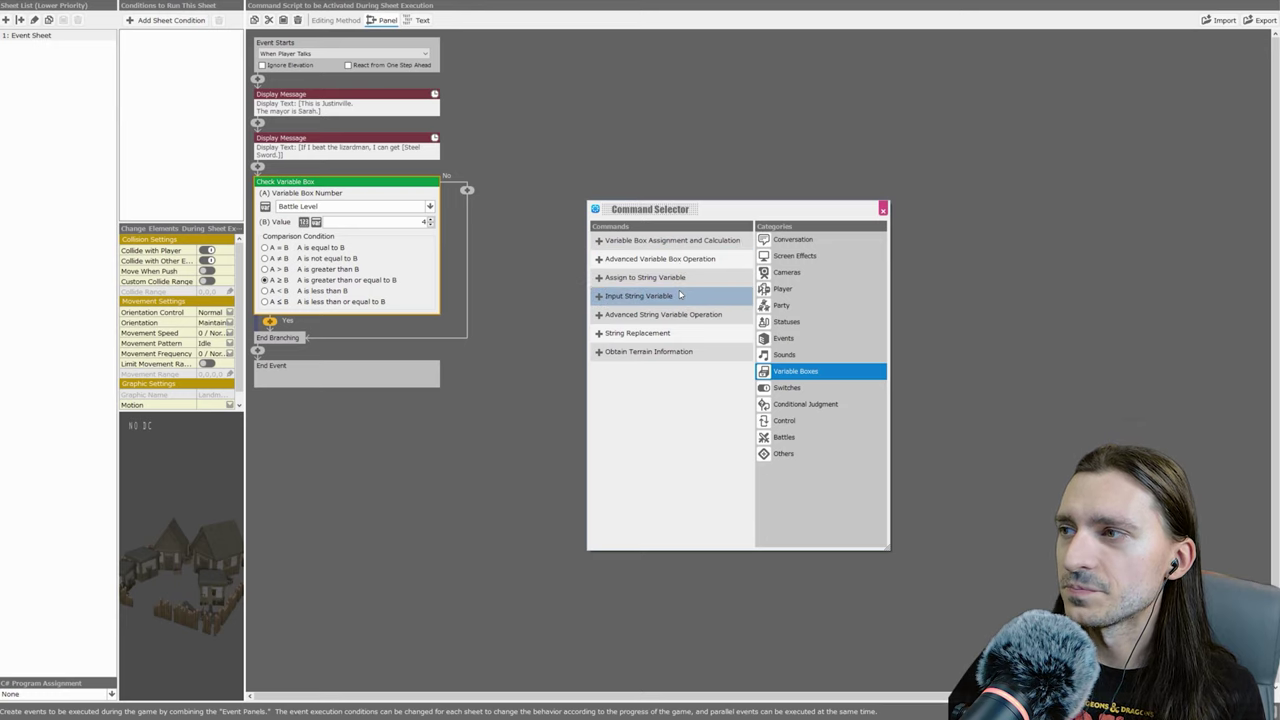
{"action": "left_click", "coordinate": [699, 241]}
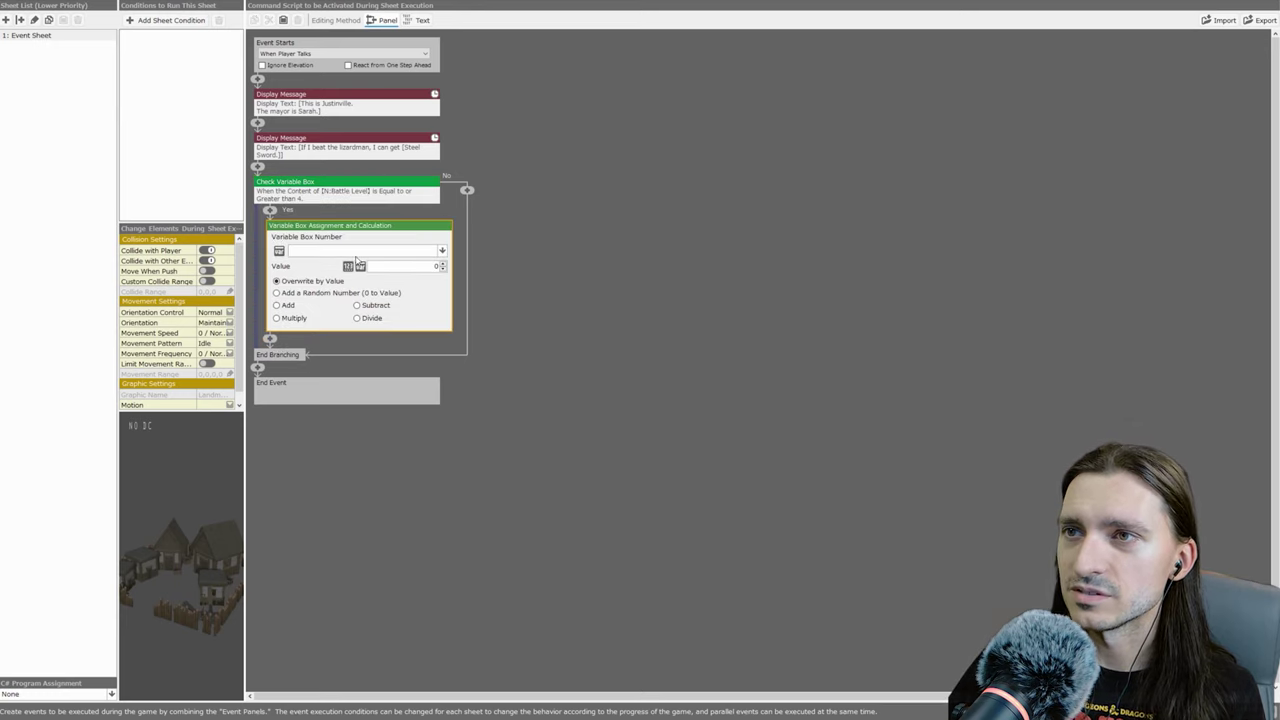
{"action": "left_click", "coordinate": [357, 252]}
{"action": "double_click", "coordinate": [330, 307]}
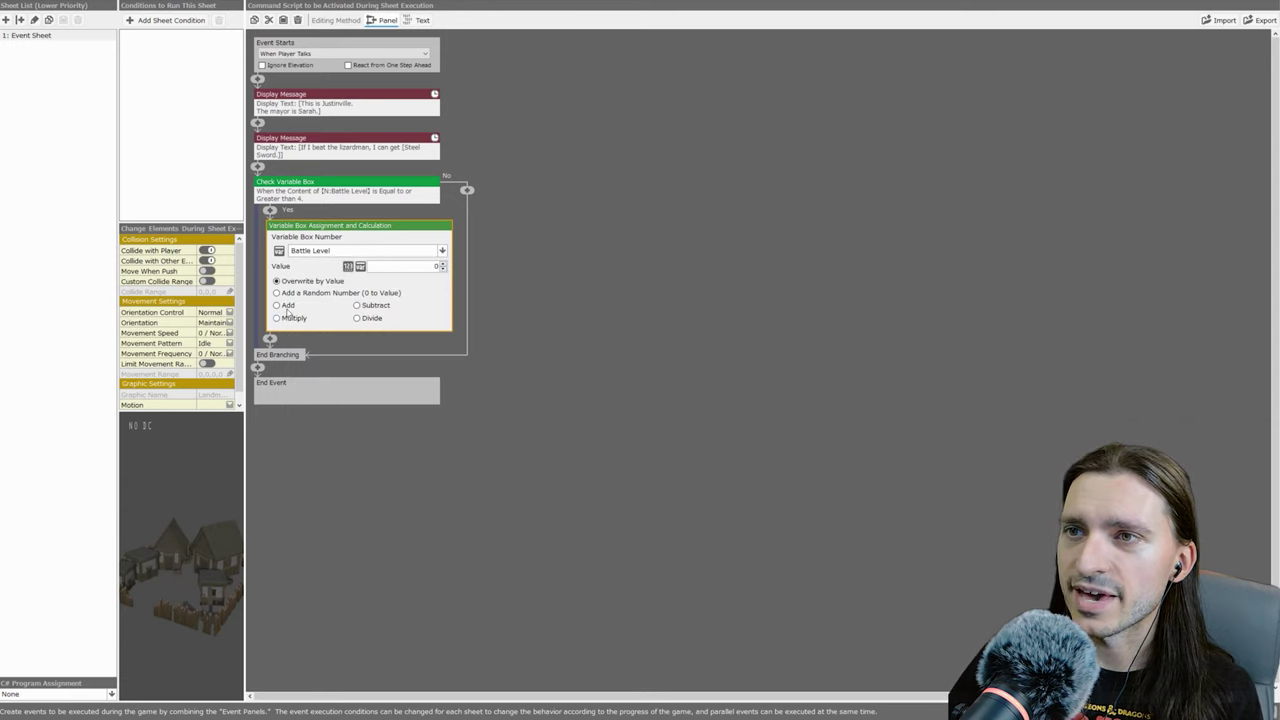
{"action": "left_click", "coordinate": [277, 305]}
{"action": "left_click", "coordinate": [442, 263]}
{"action": "left_click", "coordinate": [442, 263]}
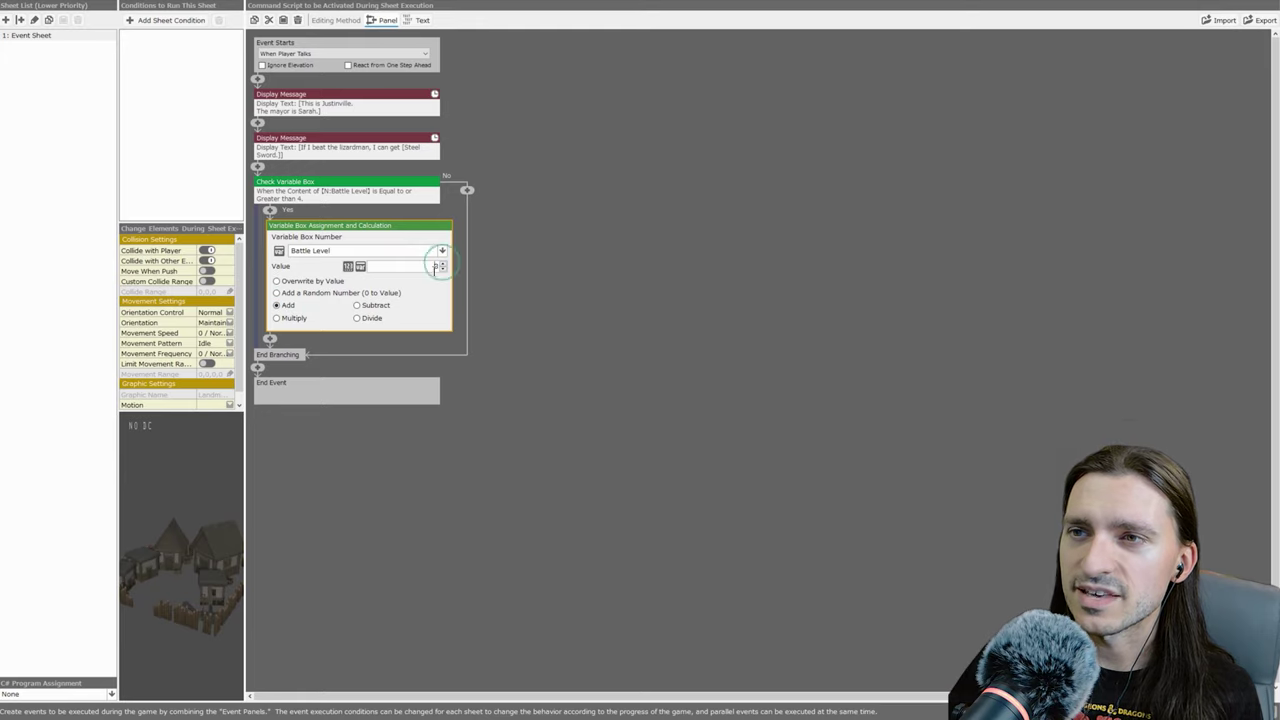
{"action": "left_click", "coordinate": [442, 263]}
{"action": "left_click", "coordinate": [270, 341]}
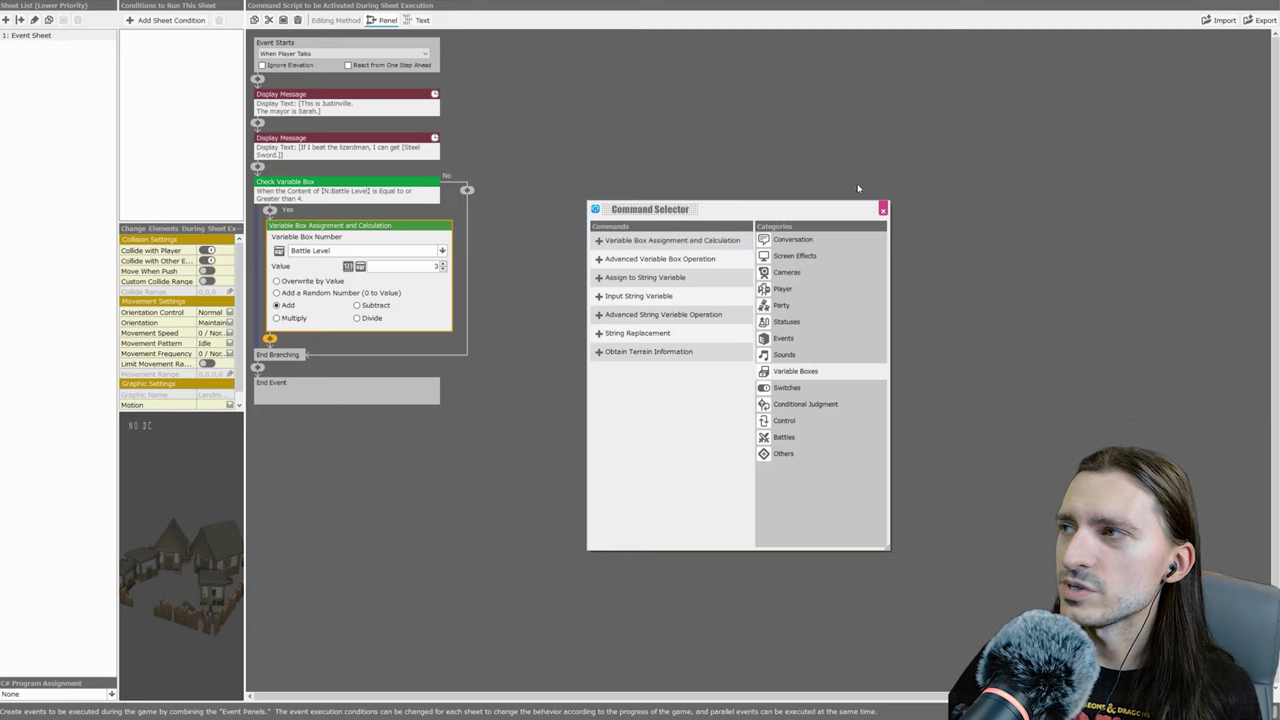
{"action": "left_click", "coordinate": [883, 209]}
{"action": "left_click", "coordinate": [442, 270]}
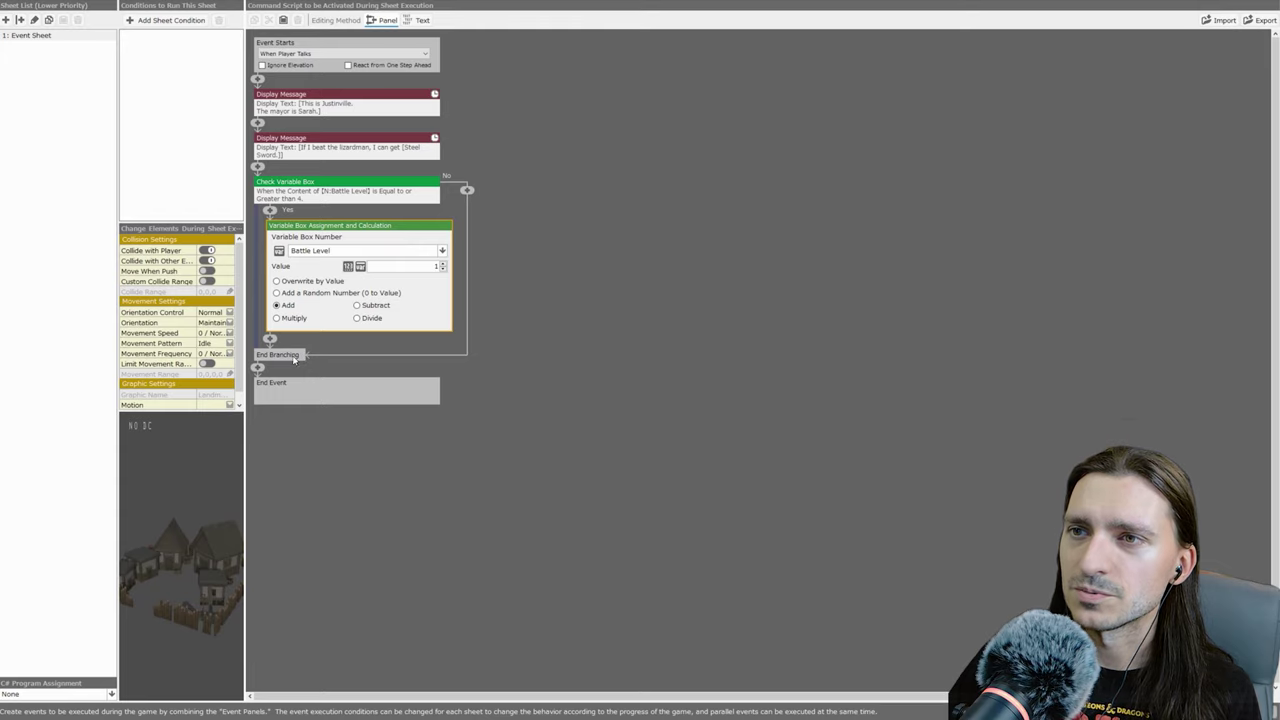
{"action": "left_click", "coordinate": [269, 340]}
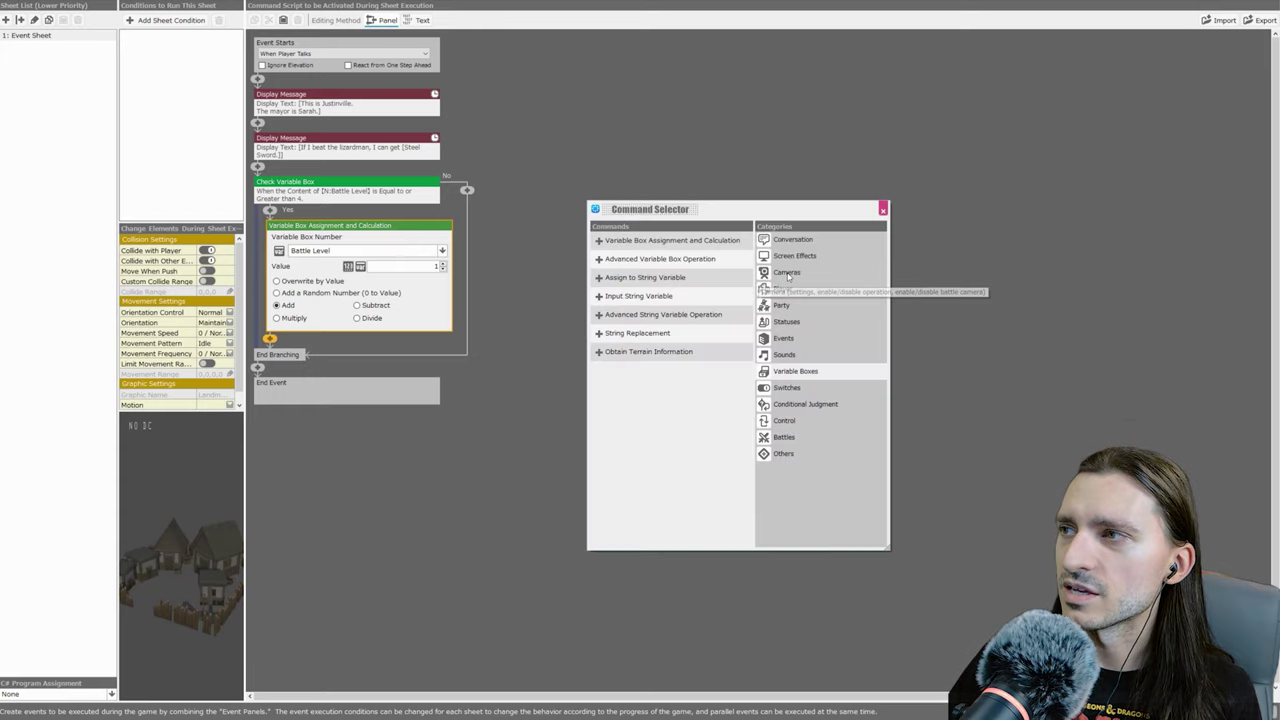
{"action": "left_click", "coordinate": [883, 209]}
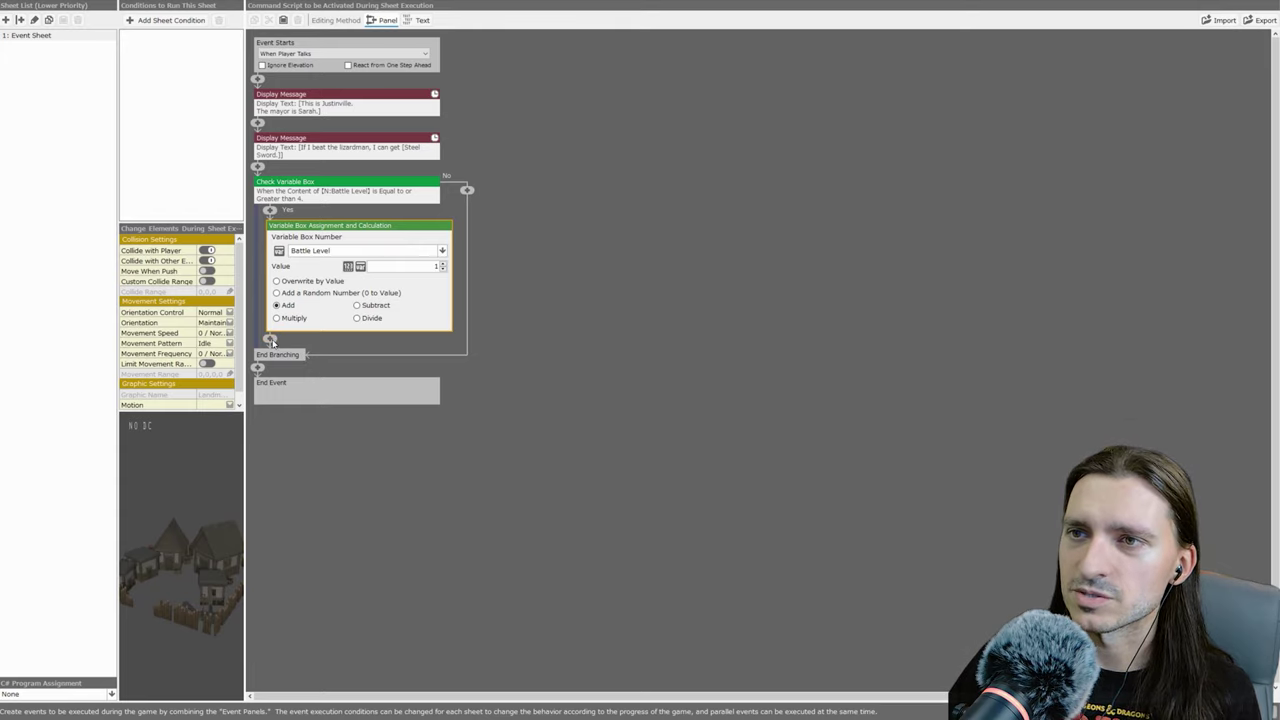
- Paste a message below the increase about beating the lizardman, ending 'Sword of Stumpy obtained!'
{"action": "key", "text": "ctrl+v"}
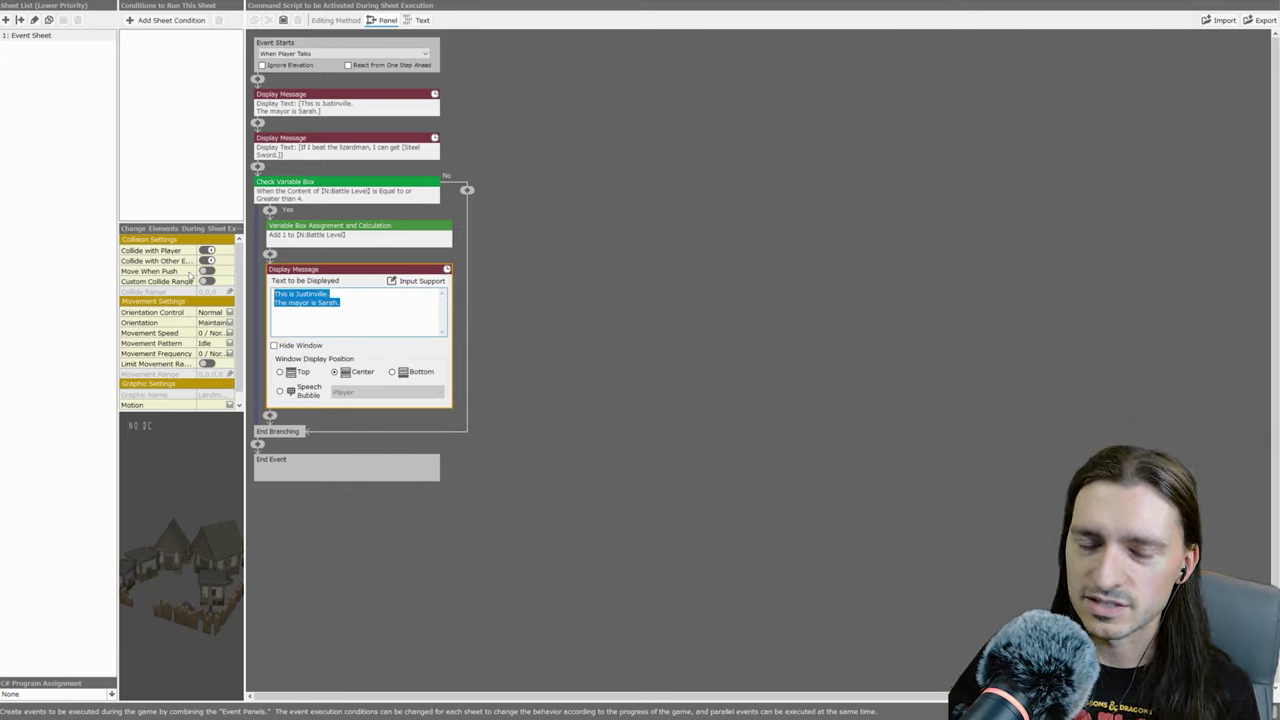
{"action": "type", "text": "Exce"}
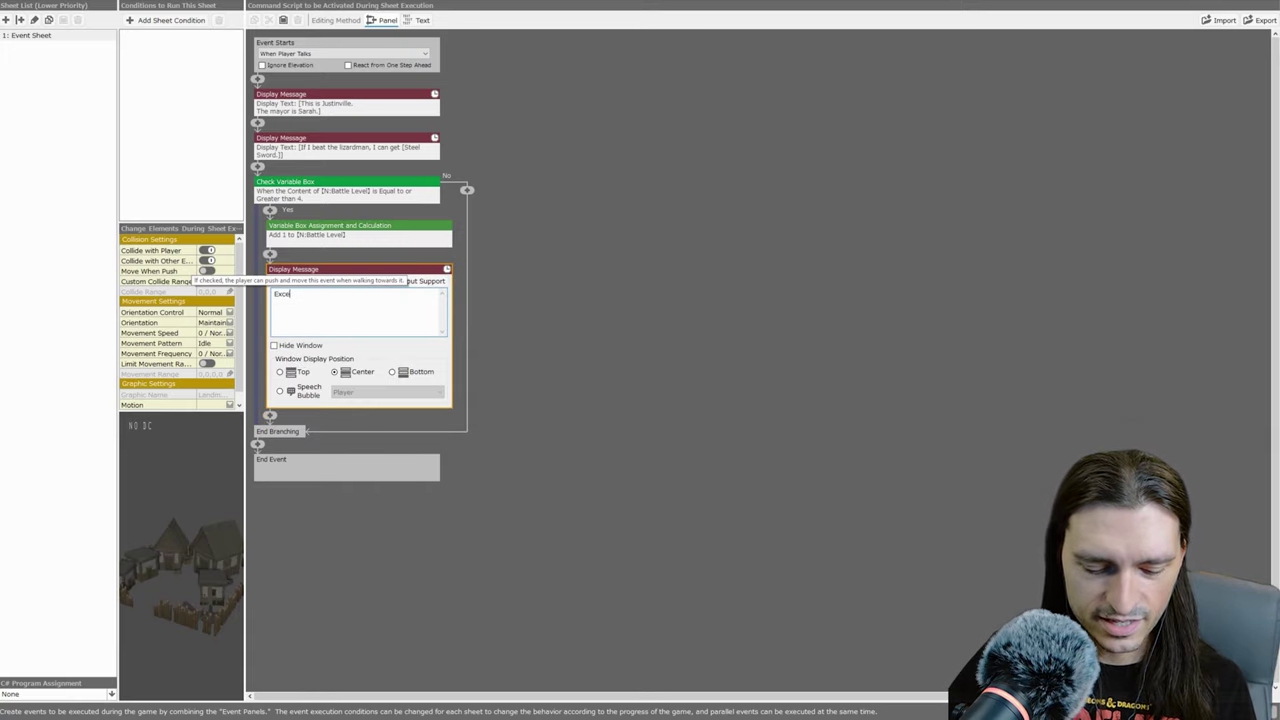
{"action": "type", "text": "llent!  My Battle"}
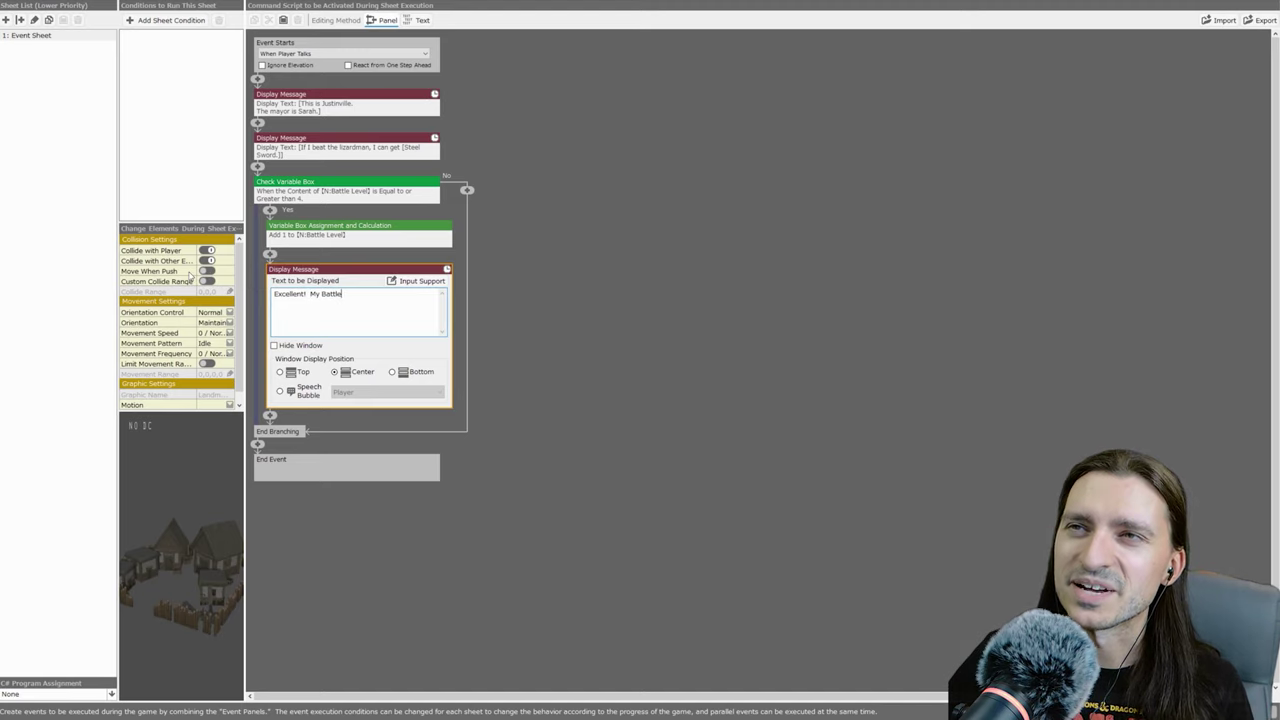
{"action": "key", "text": "BackSpace"}
{"action": "key", "text": "BackSpace"}
{"action": "key", "text": "BackSpace"}
{"action": "key", "text": "BackSpace"}
{"action": "key", "text": "BackSpace"}
{"action": "key", "text": "BackSpace"}
{"action": "key", "text": "BackSpace"}
{"action": "key", "text": "BackSpace"}
{"action": "key", "text": "BackSpace"}
{"action": "key", "text": "BackSpace"}
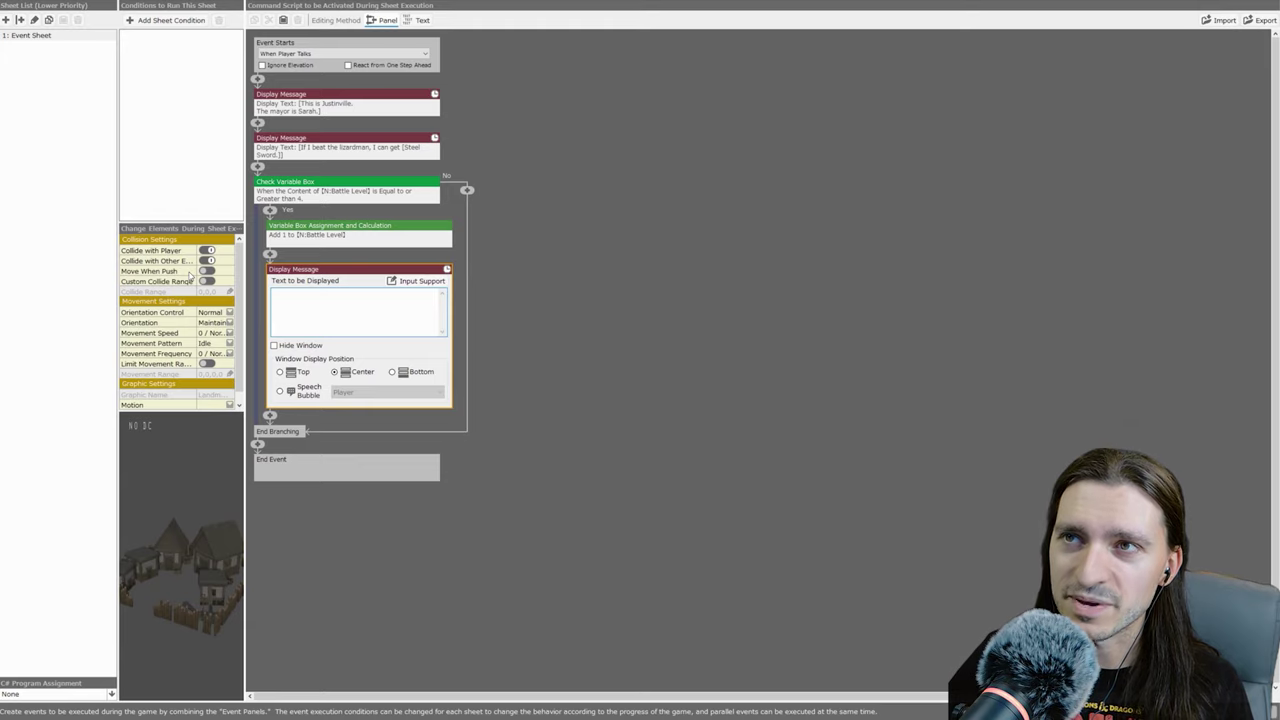
{"action": "type", "text": "Since I beat the lizard"}
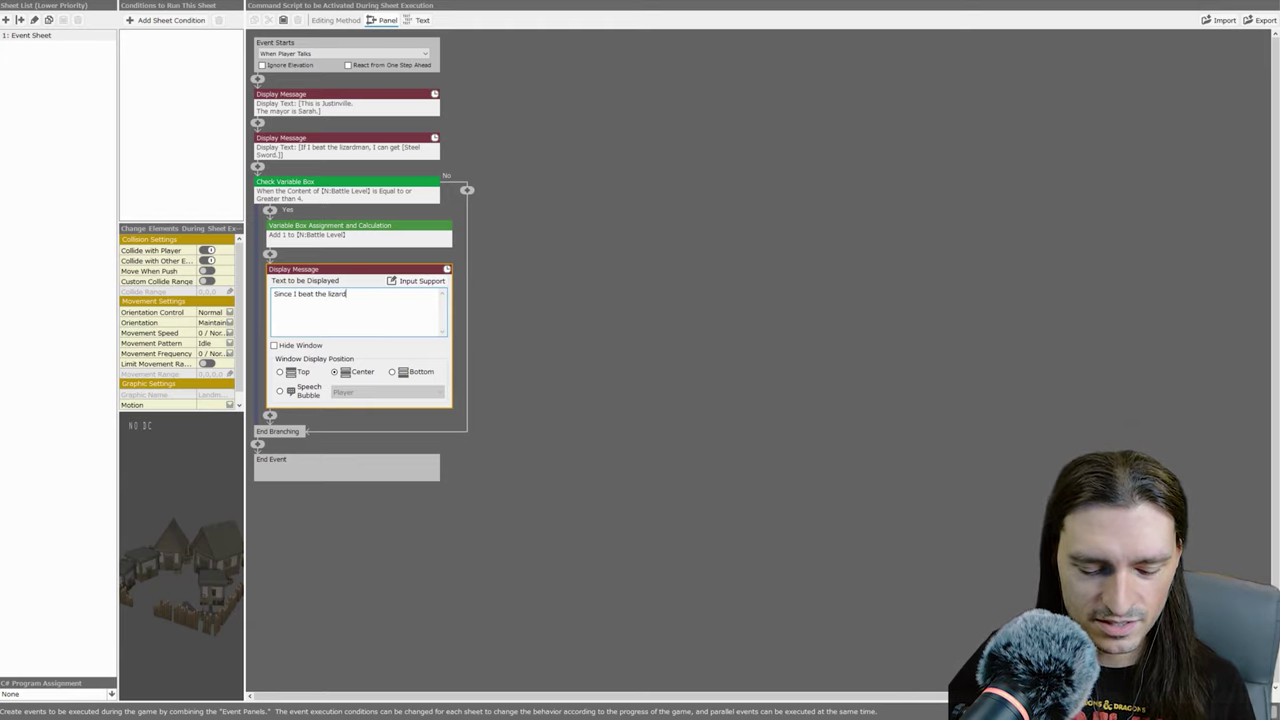
{"action": "type", "text": "man terrorizing the temple,"}
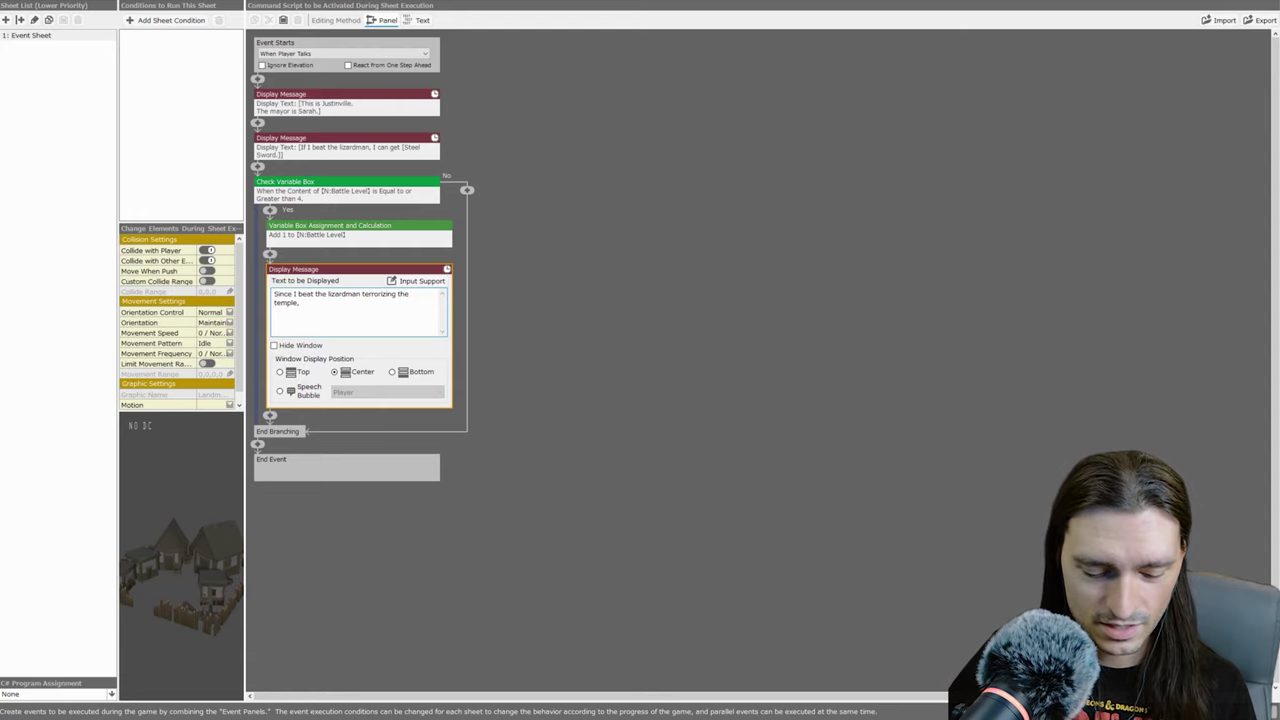
{"action": "type", "text": " I was got the sword as a gift!"}
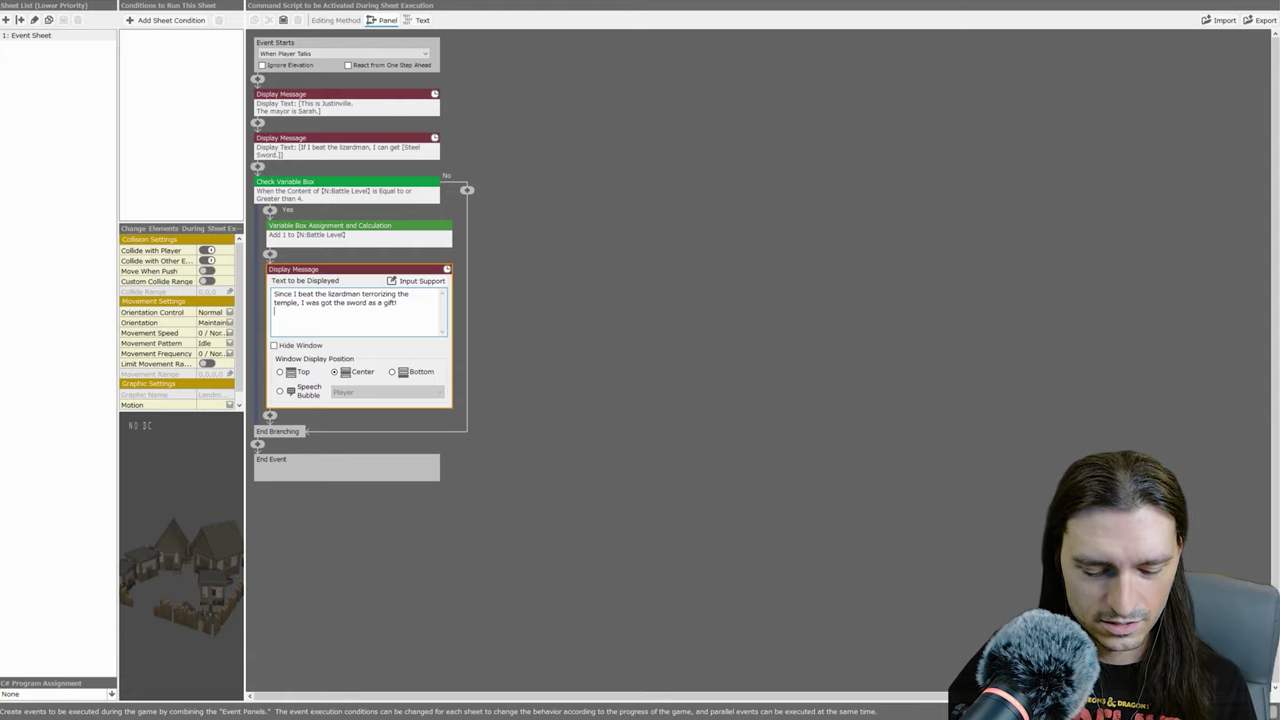
{"action": "type", "text": "ord of Stumpy obtained!"}
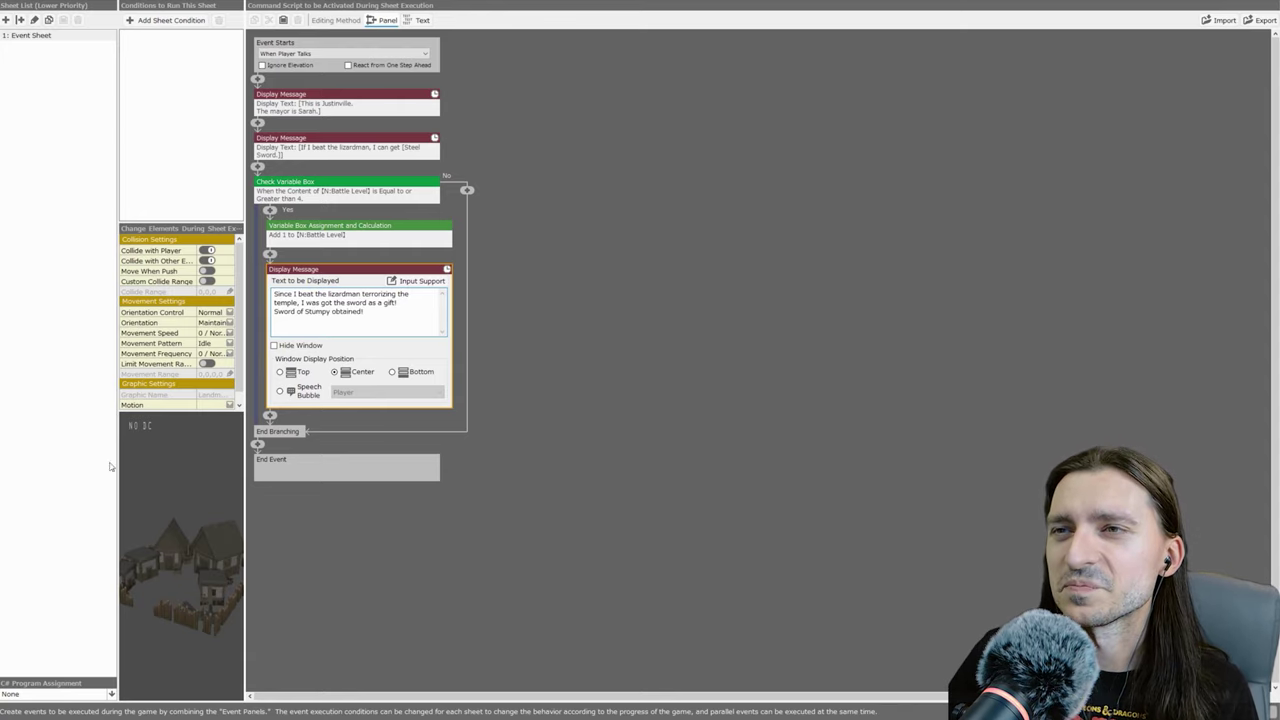
{"action": "left_click", "coordinate": [270, 416]}
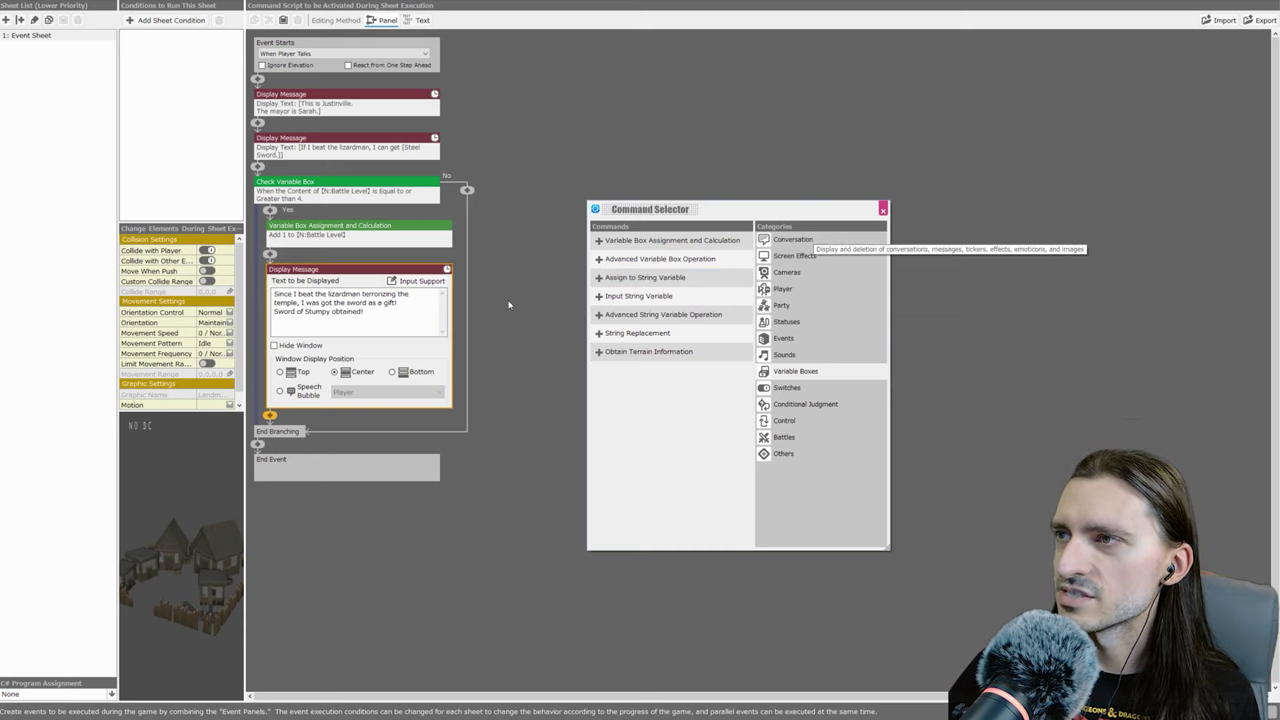
- Add a new line 'My battle Level is now' and insert a Battle Level variable placeholder
{"action": "left_click", "coordinate": [883, 209]}
{"action": "left_click", "coordinate": [394, 317]}
{"action": "key", "text": "Return"}
{"action": "type", "text": "My battle Level"}
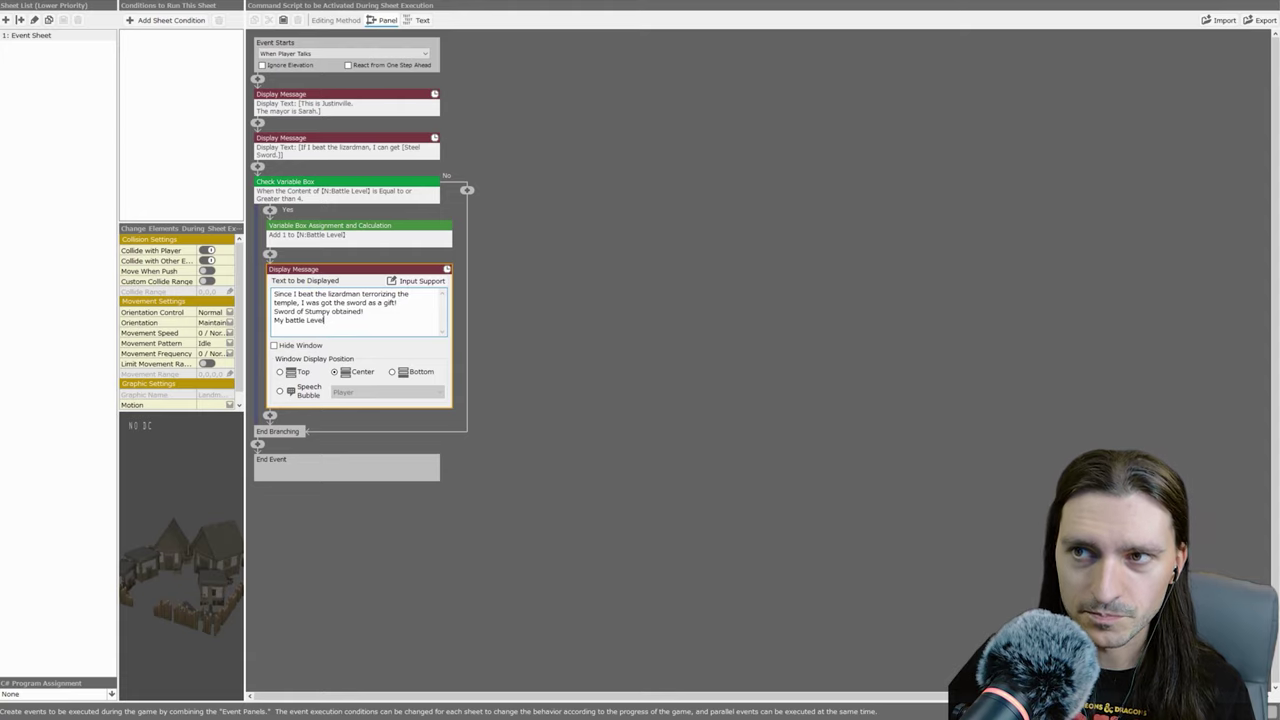
{"action": "type", "text": " is now"}
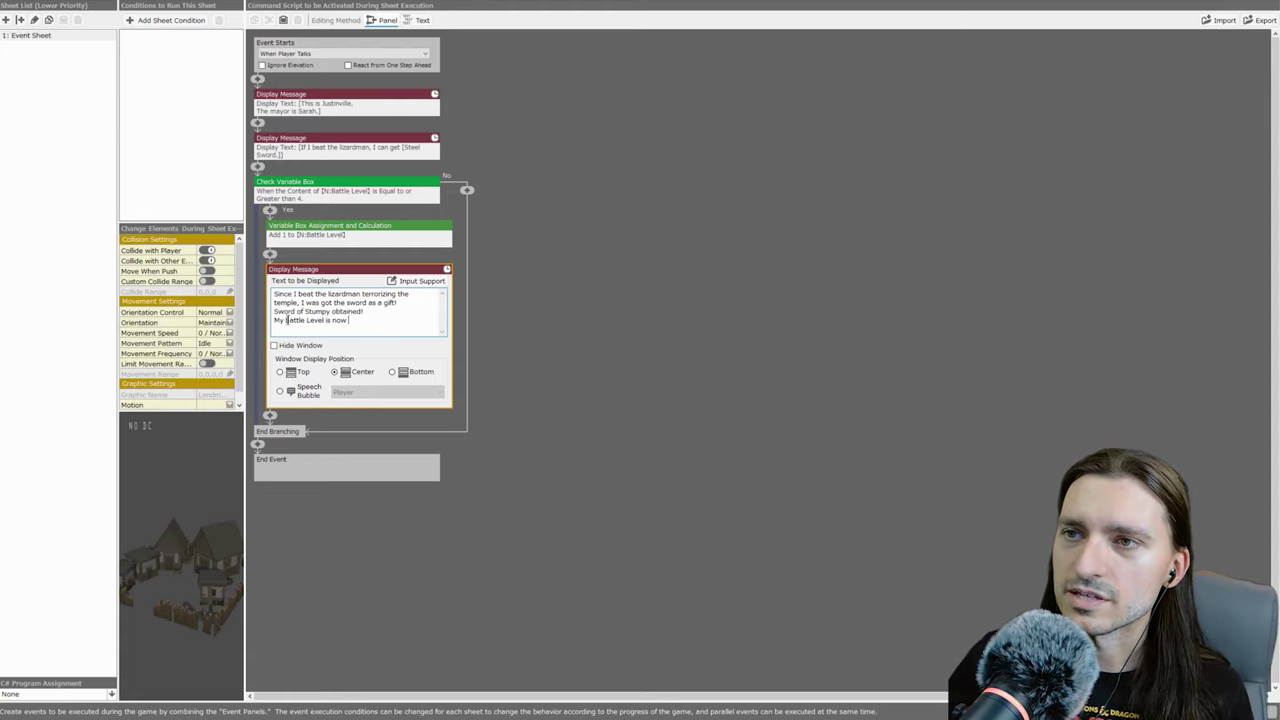
{"action": "left_click", "coordinate": [440, 282]}
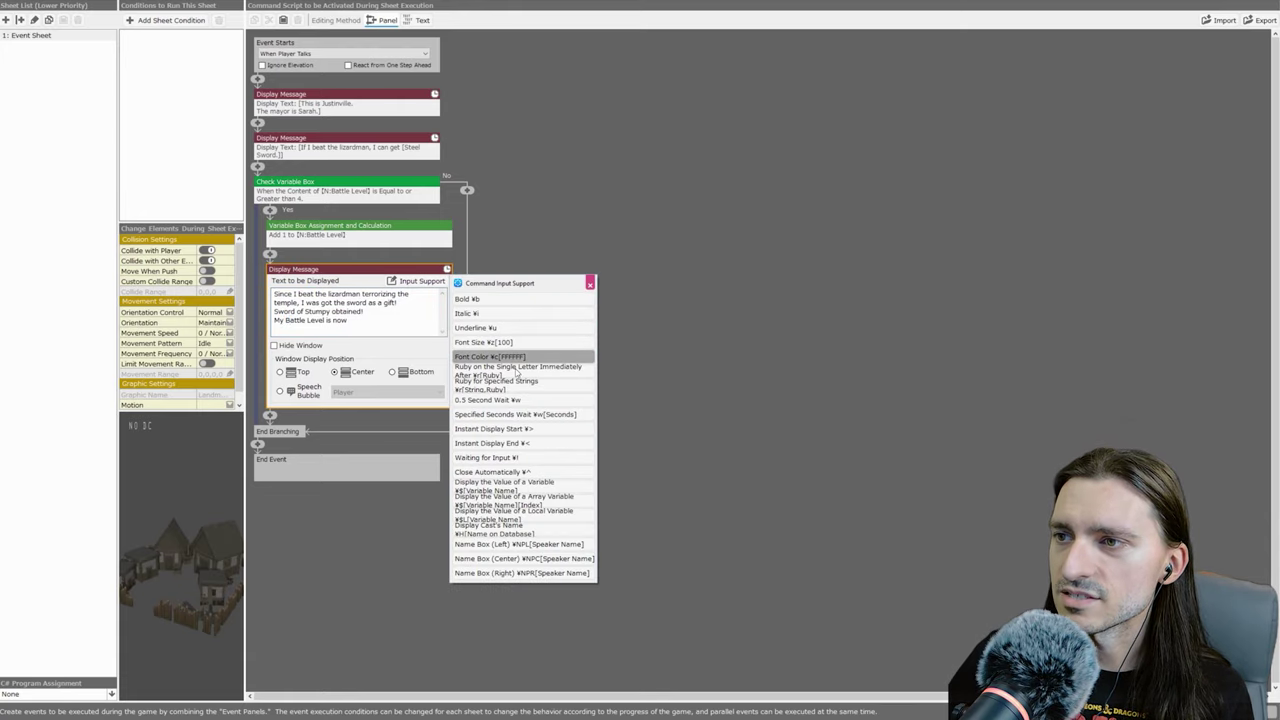
{"action": "left_click", "coordinate": [540, 490]}
{"action": "left_click_drag", "start_coordinate": [352, 320], "coordinate": [303, 320]}
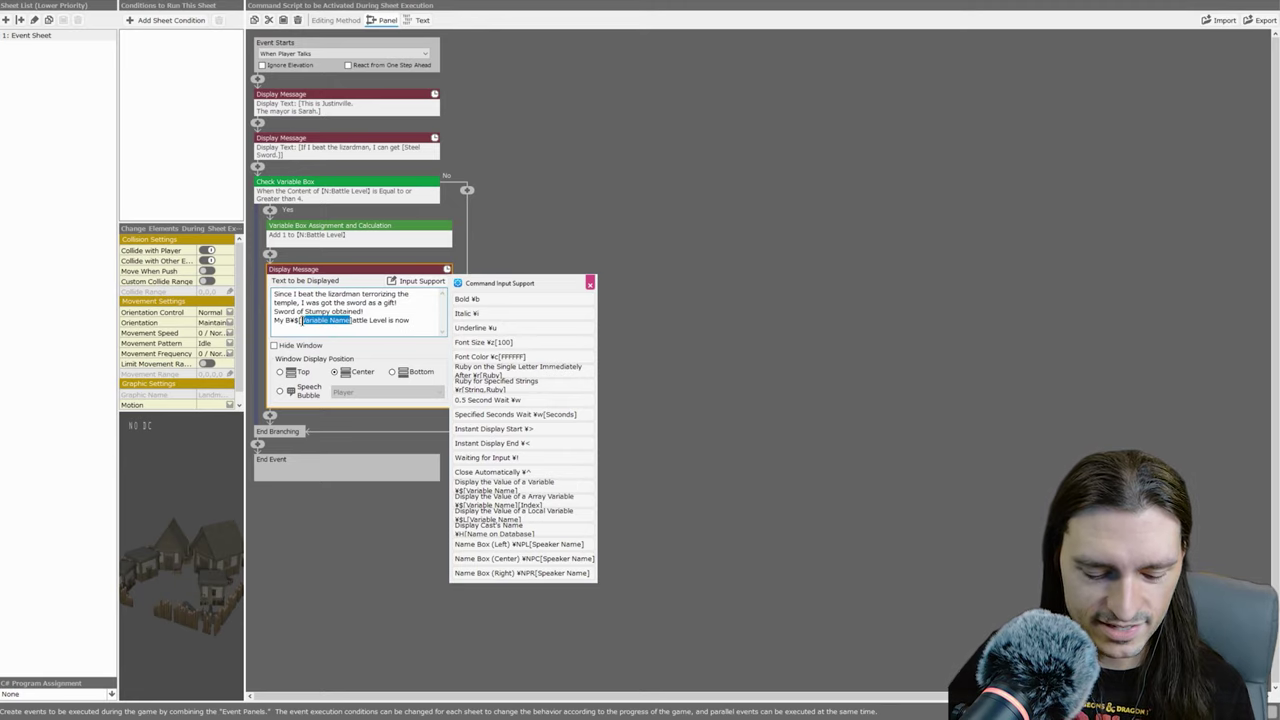
{"action": "type", "text": "Battle Level"}
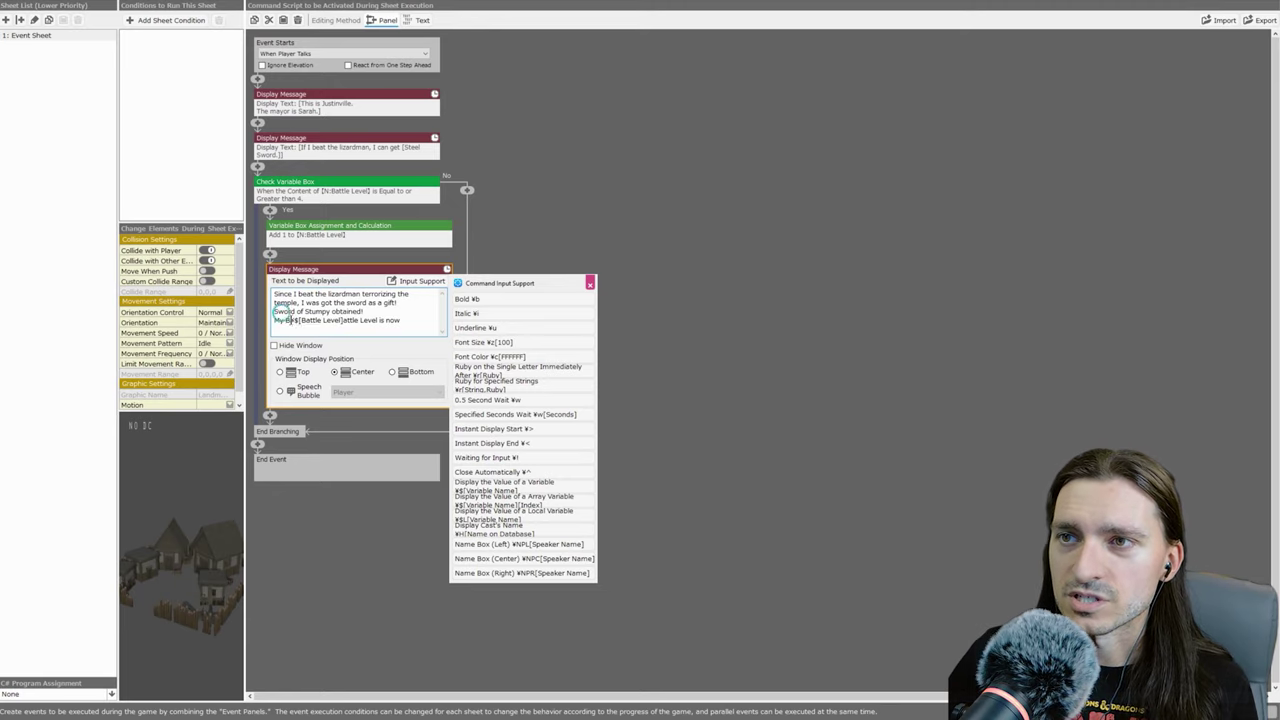
- Move the Battle Level code to the end of the line, after 'is now'
{"action": "left_click_drag", "start_coordinate": [288, 320], "coordinate": [343, 320]}
{"action": "key", "text": "ctrl+c"}
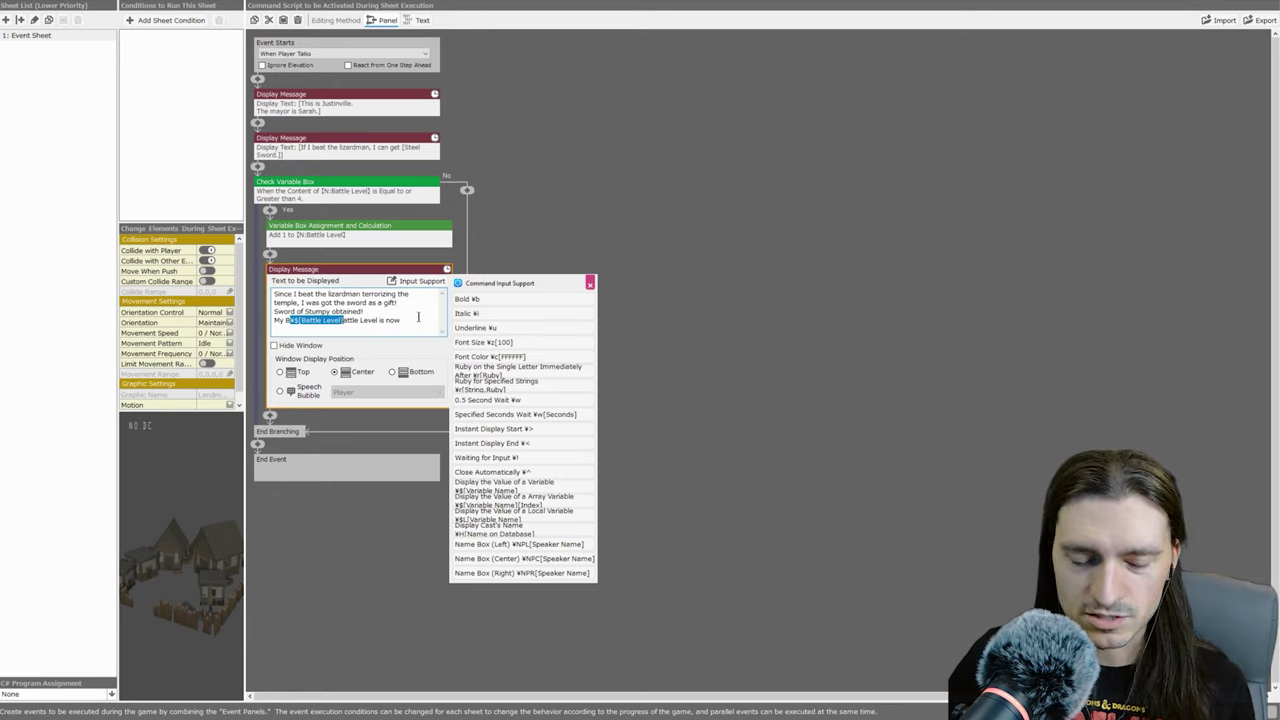
{"action": "key", "text": "BackSpace"}
{"action": "left_click", "coordinate": [405, 323]}
{"action": "key", "text": "ctrl+v"}
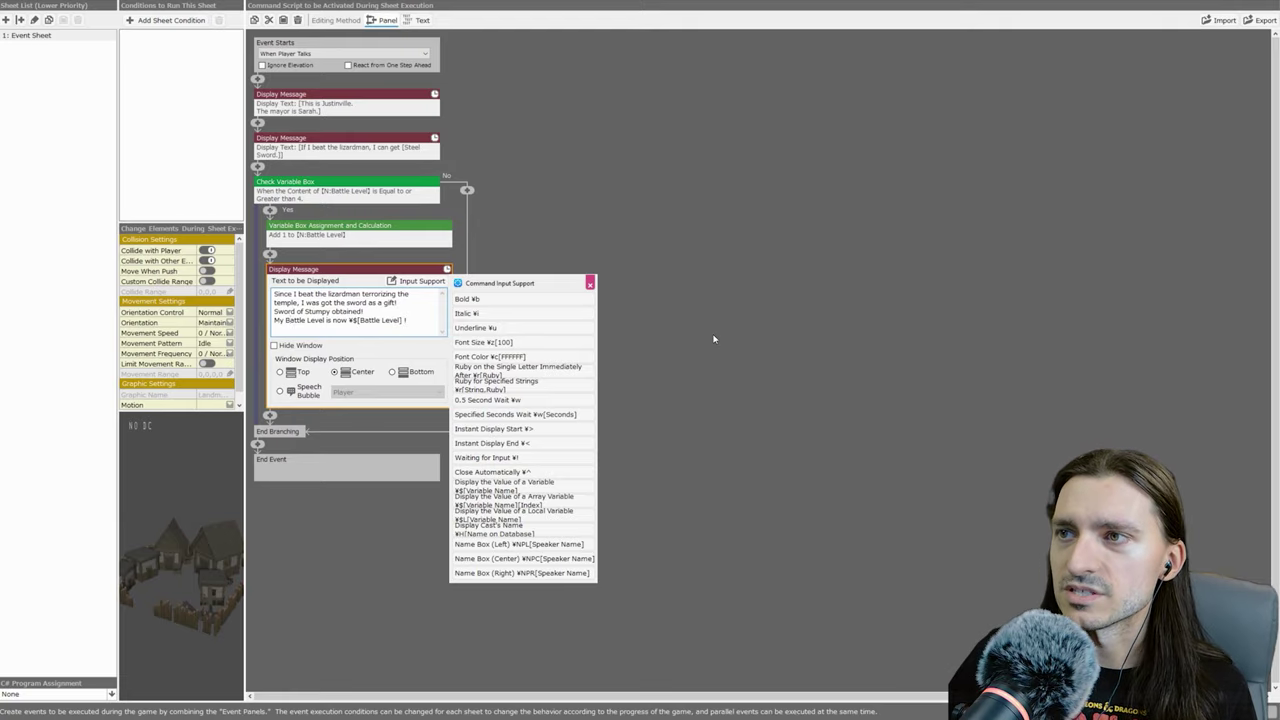
{"action": "left_click", "coordinate": [714, 337]}
- Add a No-branch Display Message reading 'But I didn't beat the lizard man...'
{"action": "left_click", "coordinate": [467, 190]}
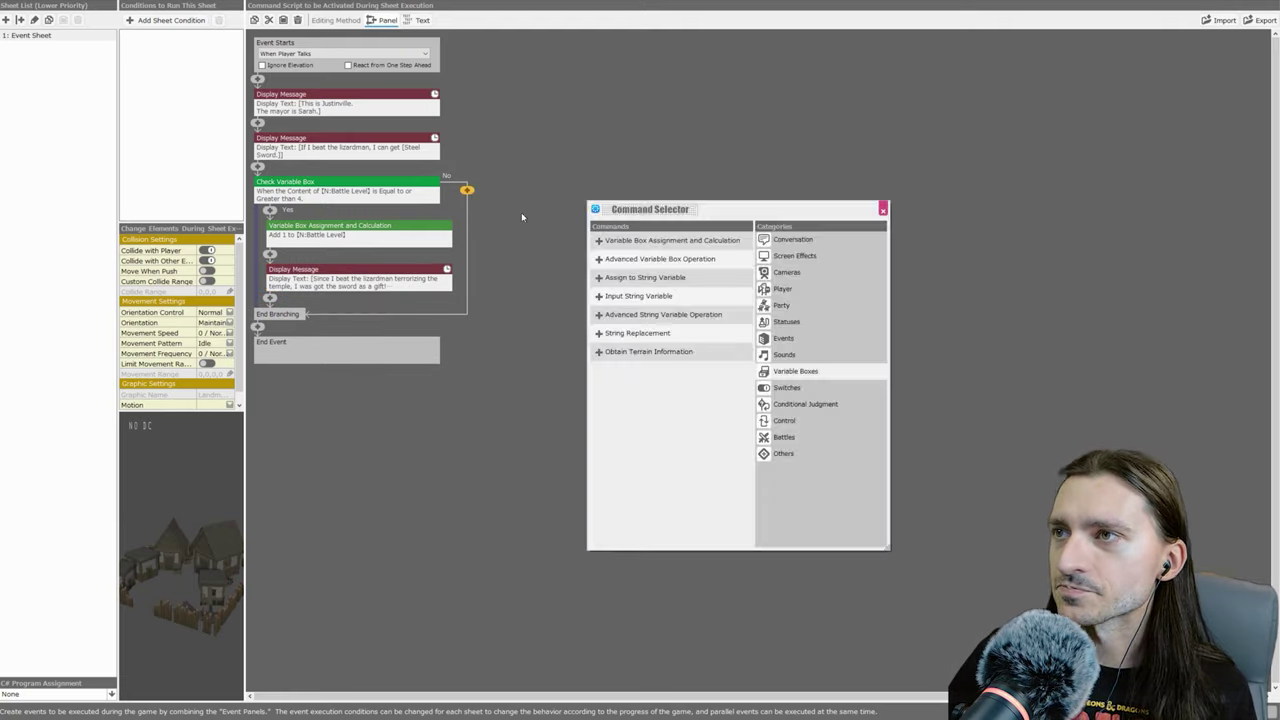
{"action": "left_click", "coordinate": [790, 239]}
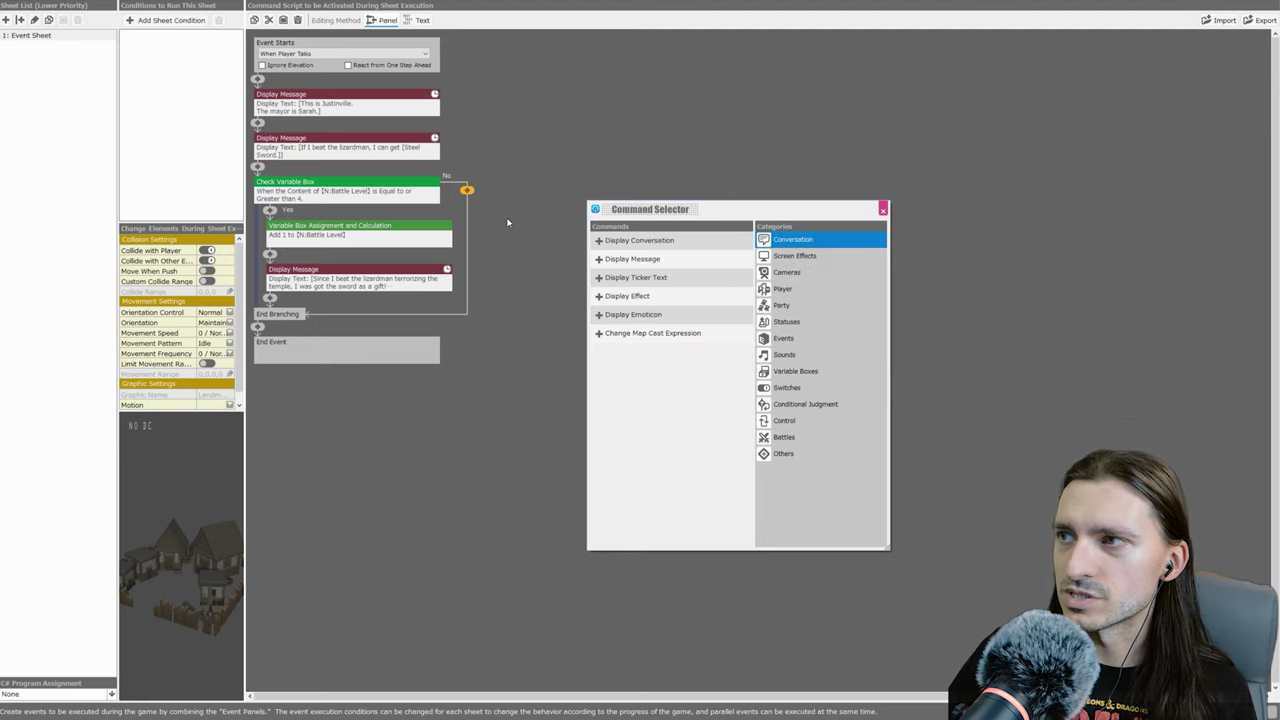
{"action": "left_click", "coordinate": [645, 241]}
{"action": "double_click", "coordinate": [632, 259]}
{"action": "type", "text": "But I didn't beat the"}
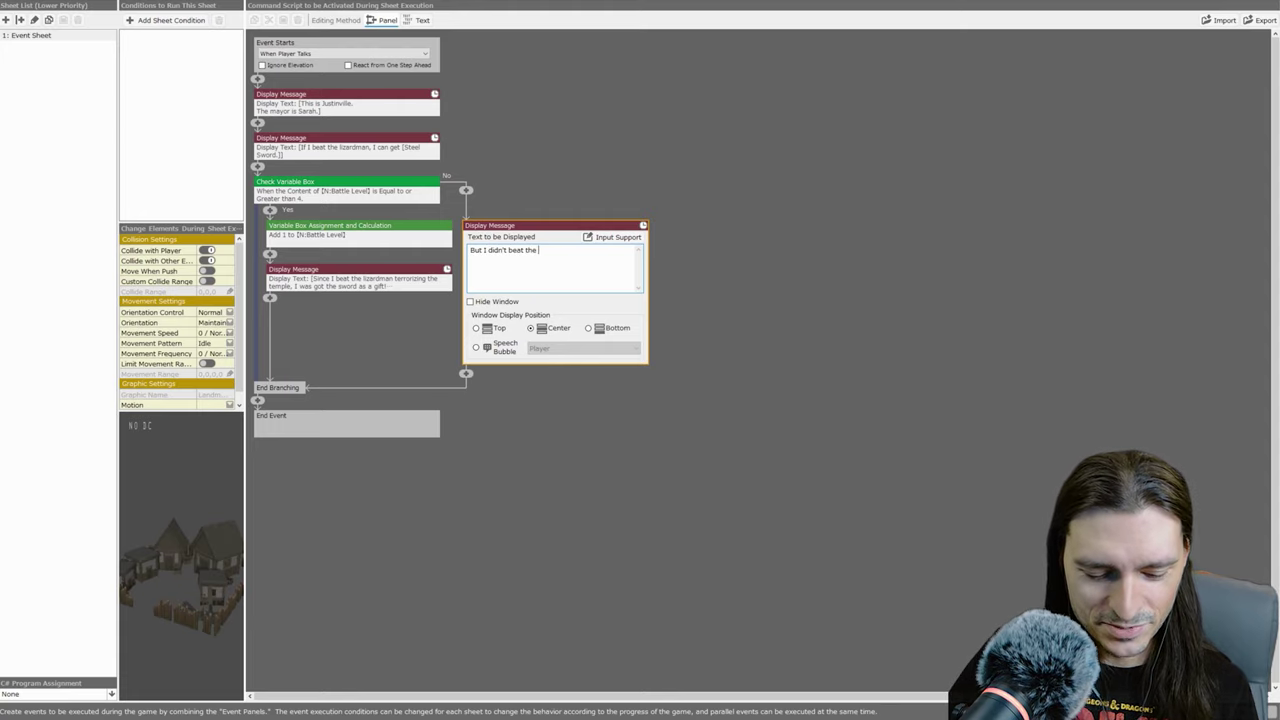
{"action": "type", "text": " lizard man..."}
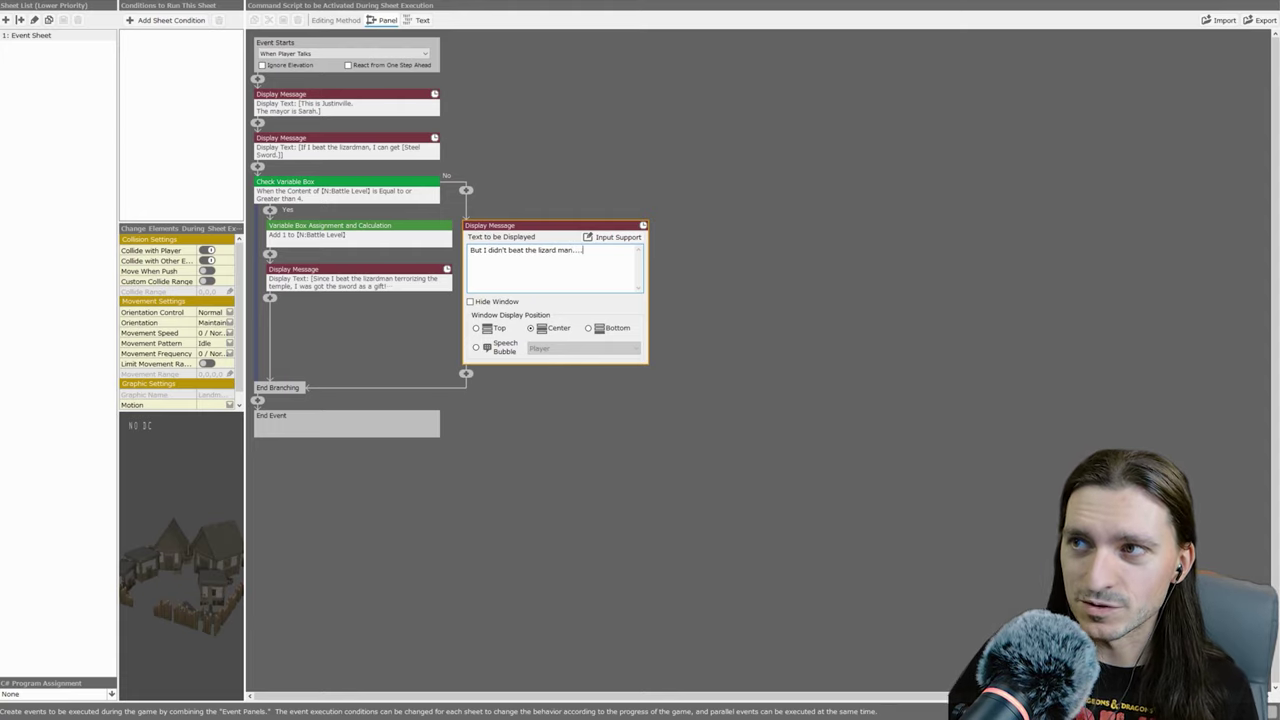
{"action": "key", "text": "Escape"}
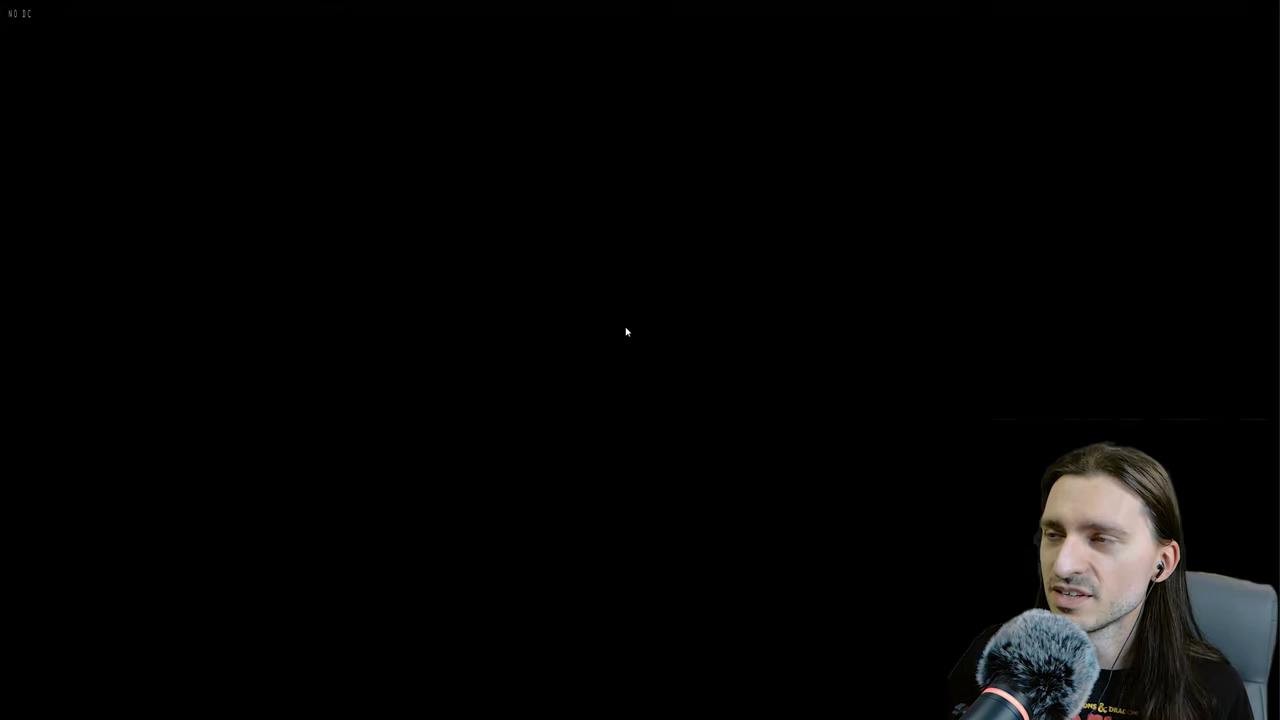
- Start a New Game and walk into Justinville to read its dialogue
{"action": "left_click", "coordinate": [605, 521]}
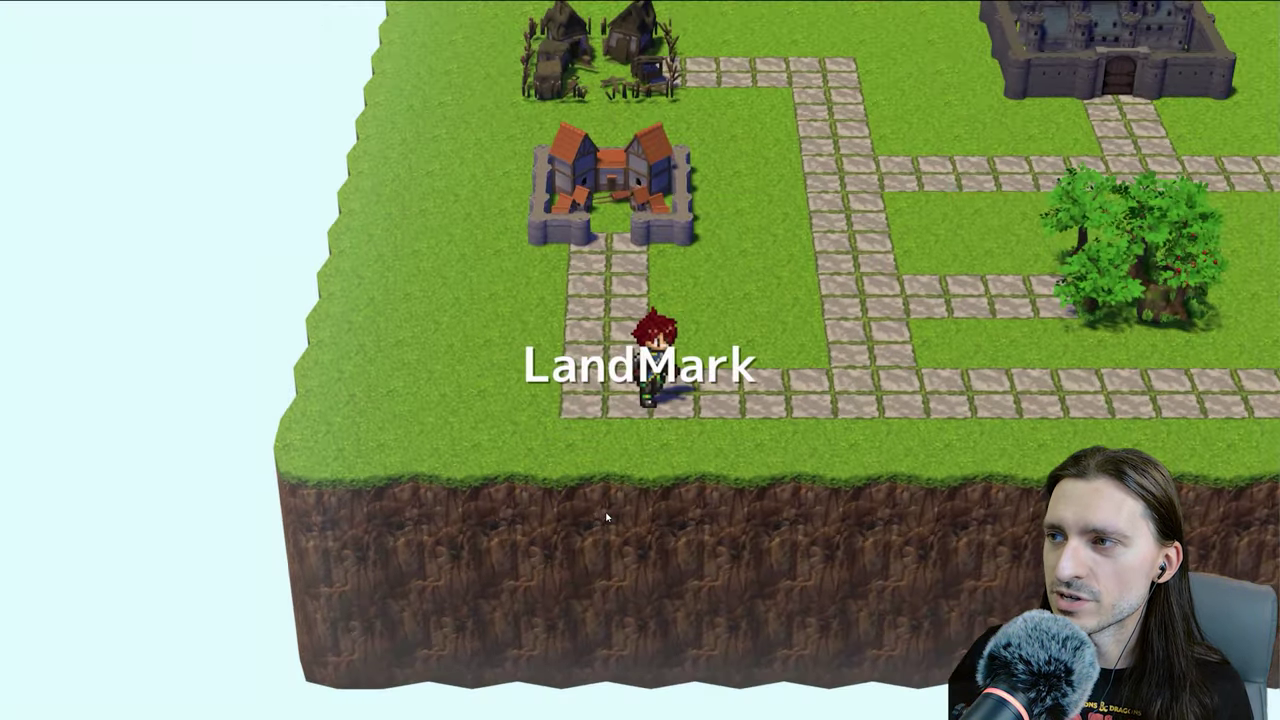
{"action": "key", "text": "Right"}
{"action": "key", "text": "Up"}
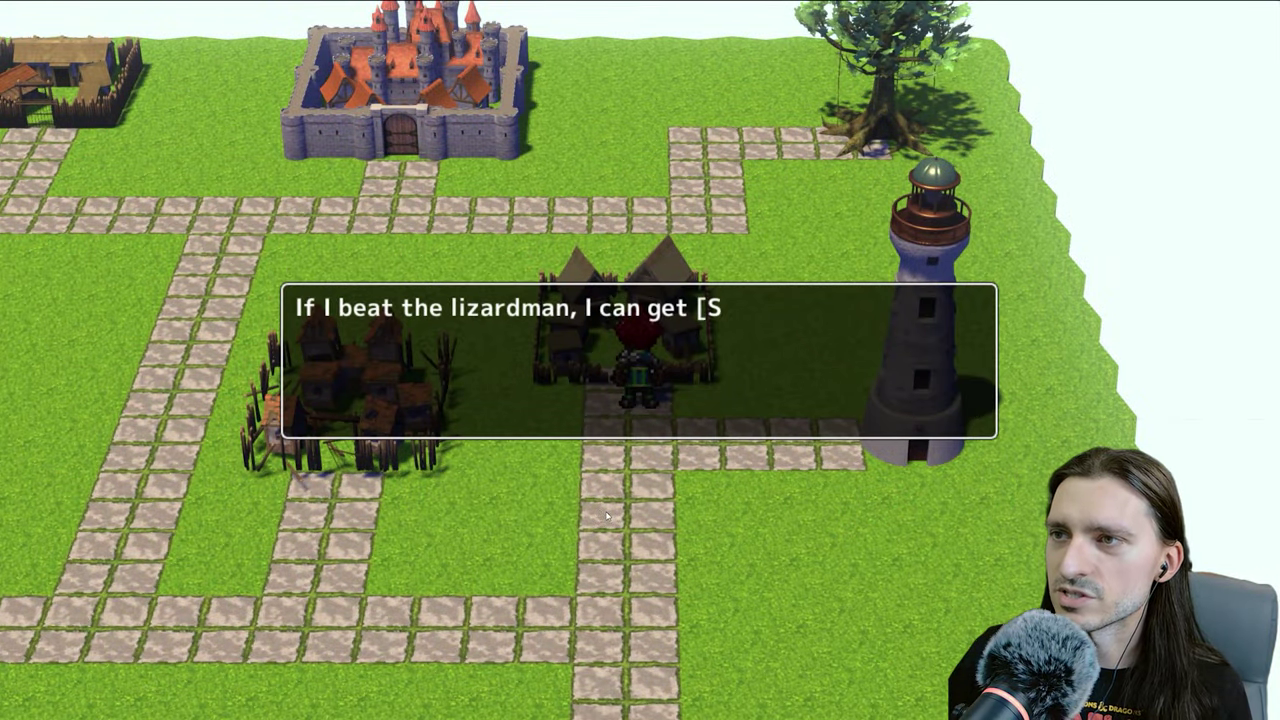
{"action": "key", "text": "Return"}
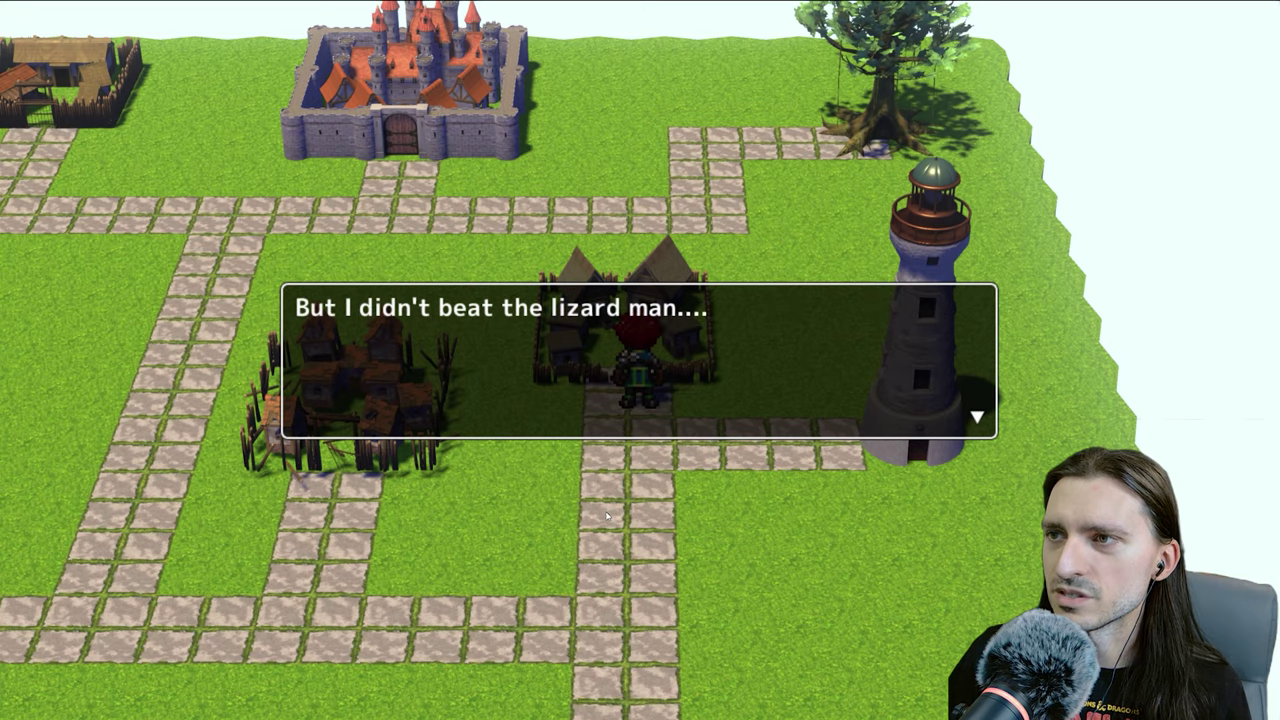
{"action": "key", "text": "Return"}
{"action": "key", "text": "Down"}
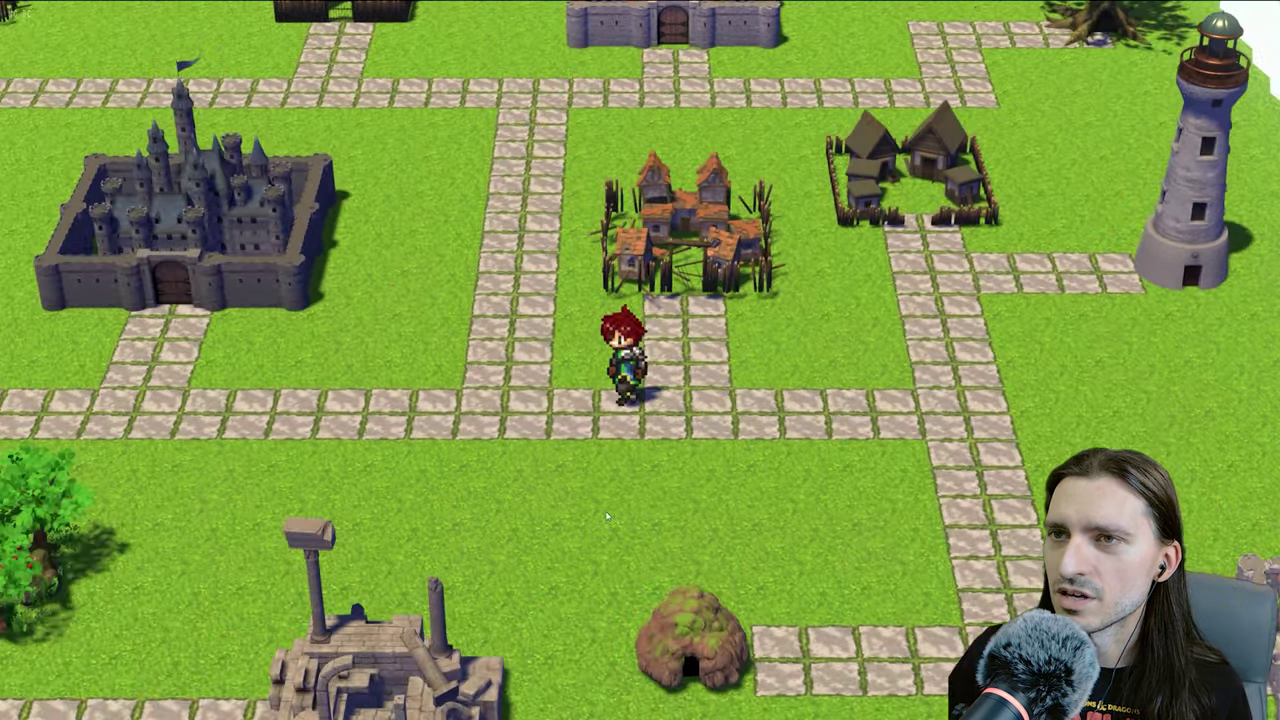
- Walk to Hansfordville, enter it, and pass on the hobgoblin fight
{"action": "key", "text": "Left"}
{"action": "key", "text": "Up"}
{"action": "key", "text": "Left"}
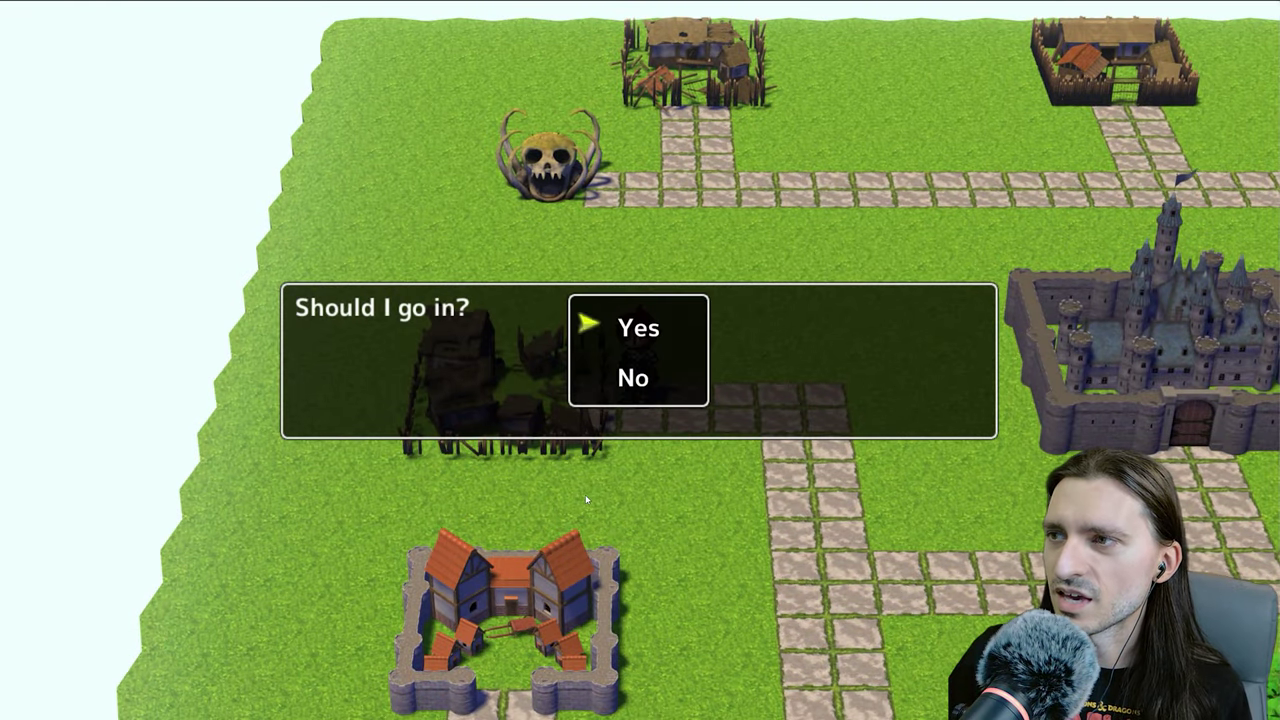
{"action": "key", "text": "Return"}
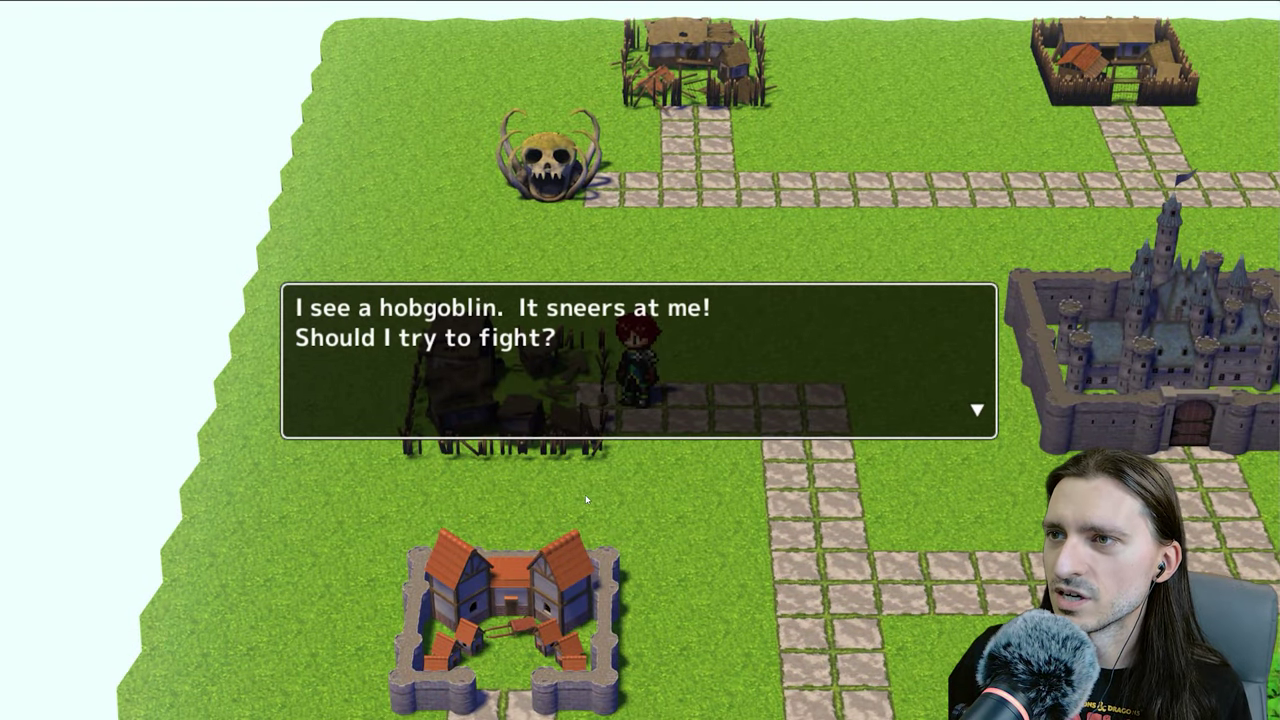
{"action": "key", "text": "Return"}
{"action": "key", "text": "Right"}
- Visit Pancake Forest to beat a slime, then return to Hansfordville's hobgoblin prompt
{"action": "key", "text": "Down"}
{"action": "key", "text": "Right"}
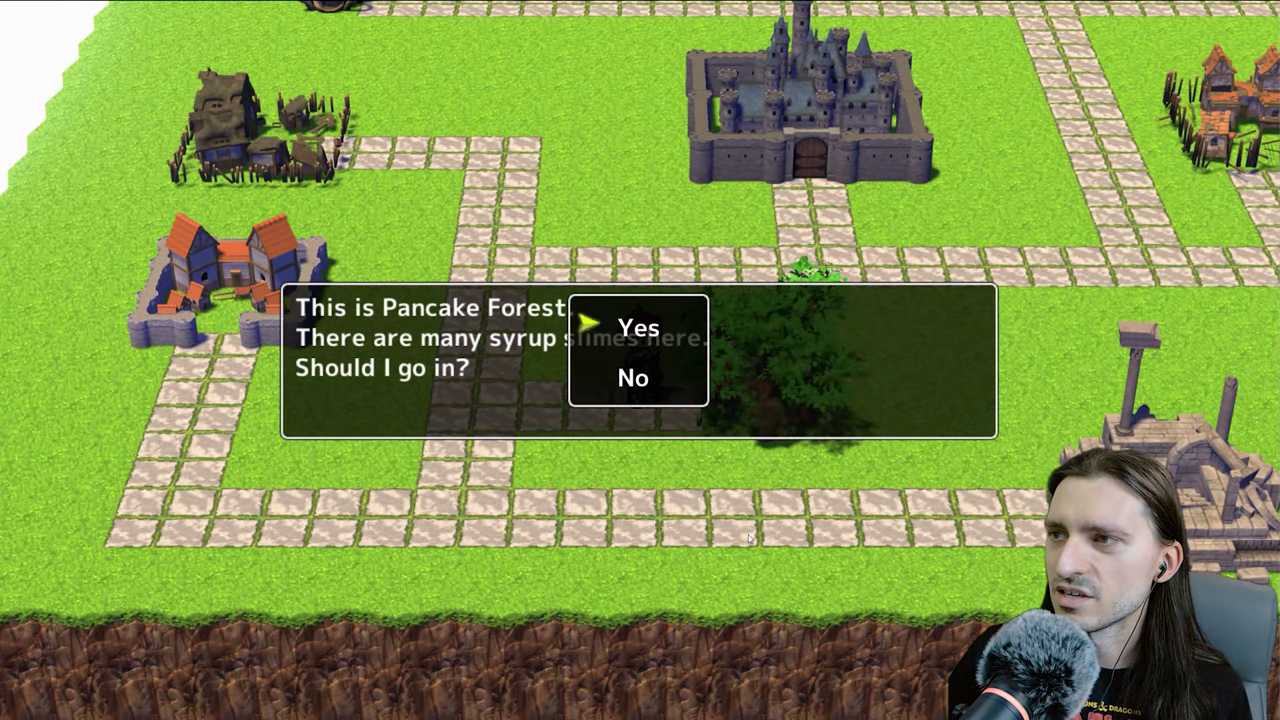
{"action": "key", "text": "Return"}
{"action": "key", "text": "Return"}
{"action": "key", "text": "Return"}
{"action": "key", "text": "Left"}
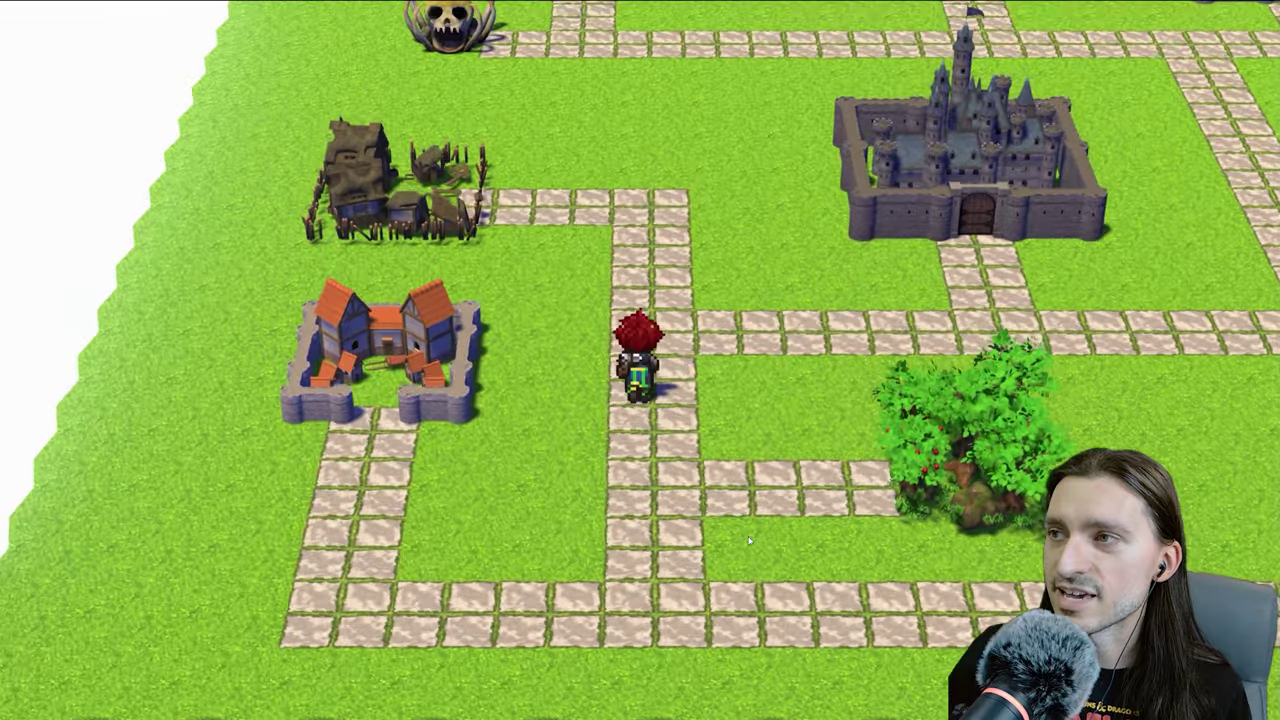
{"action": "key", "text": "Up"}
{"action": "key", "text": "Left"}
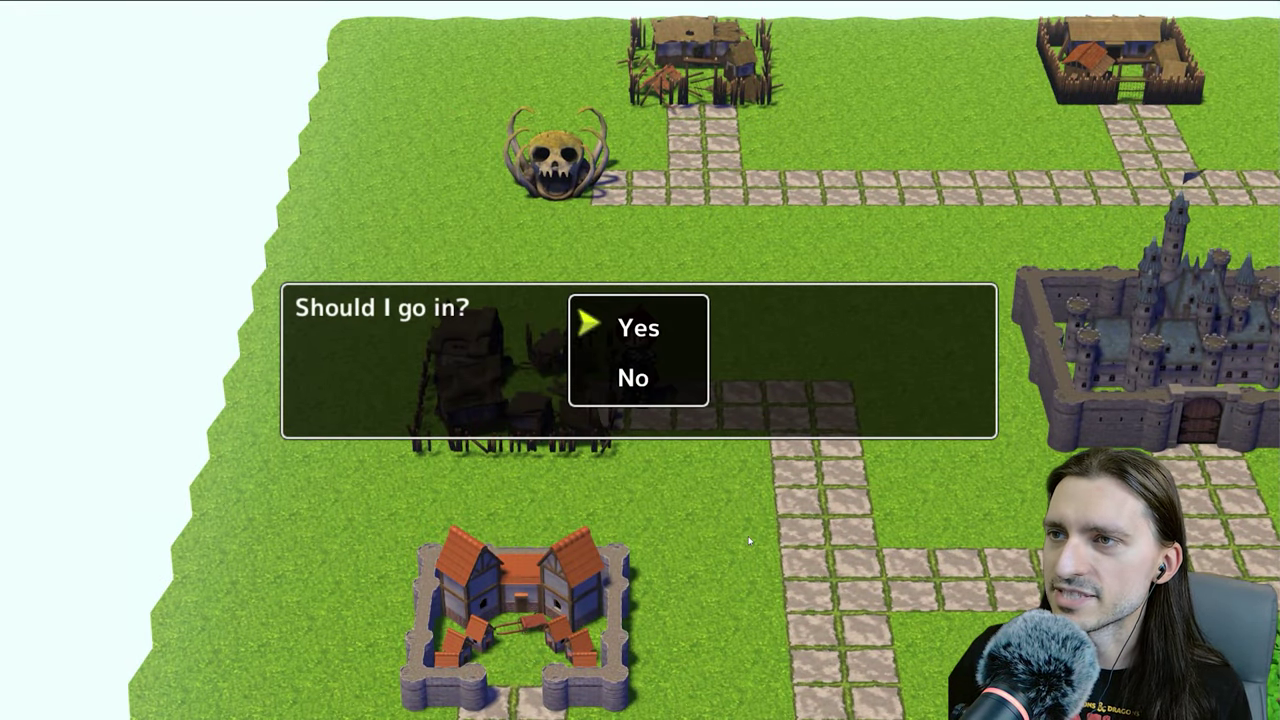
{"action": "key", "text": "Return"}
{"action": "key", "text": "Return"}
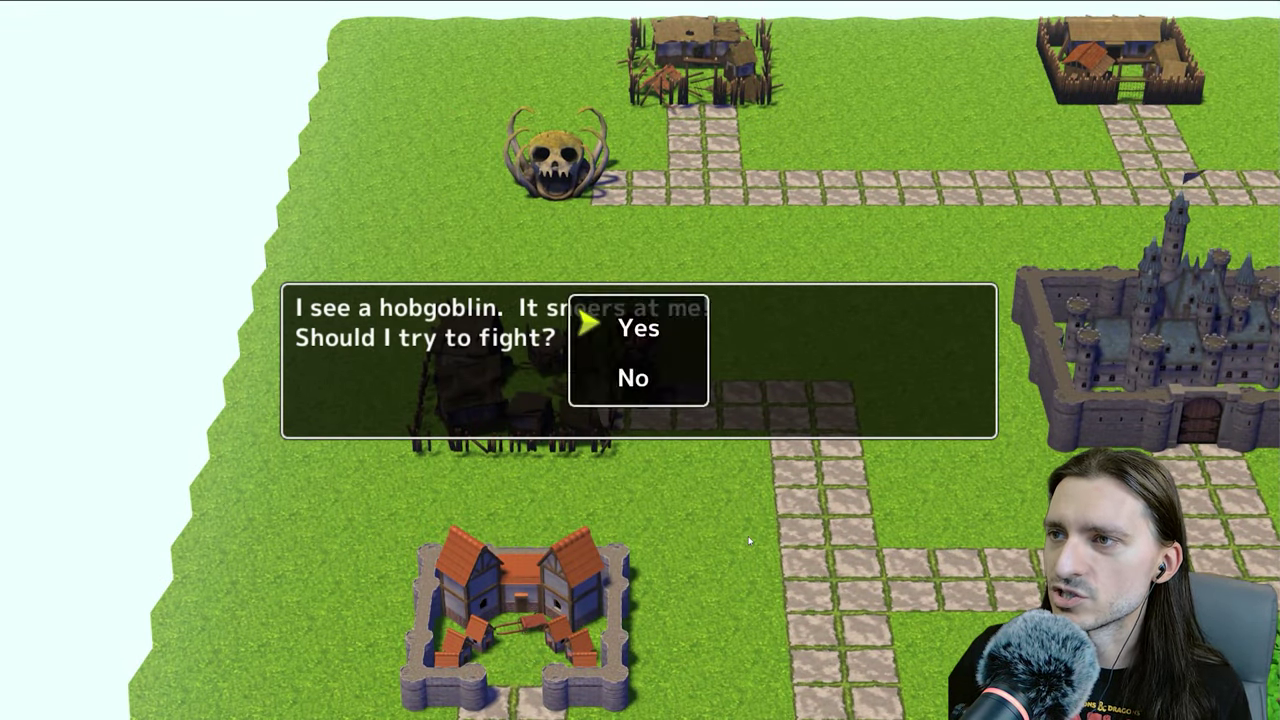
{"action": "key", "text": "Return"}
{"action": "key", "text": "Return"}
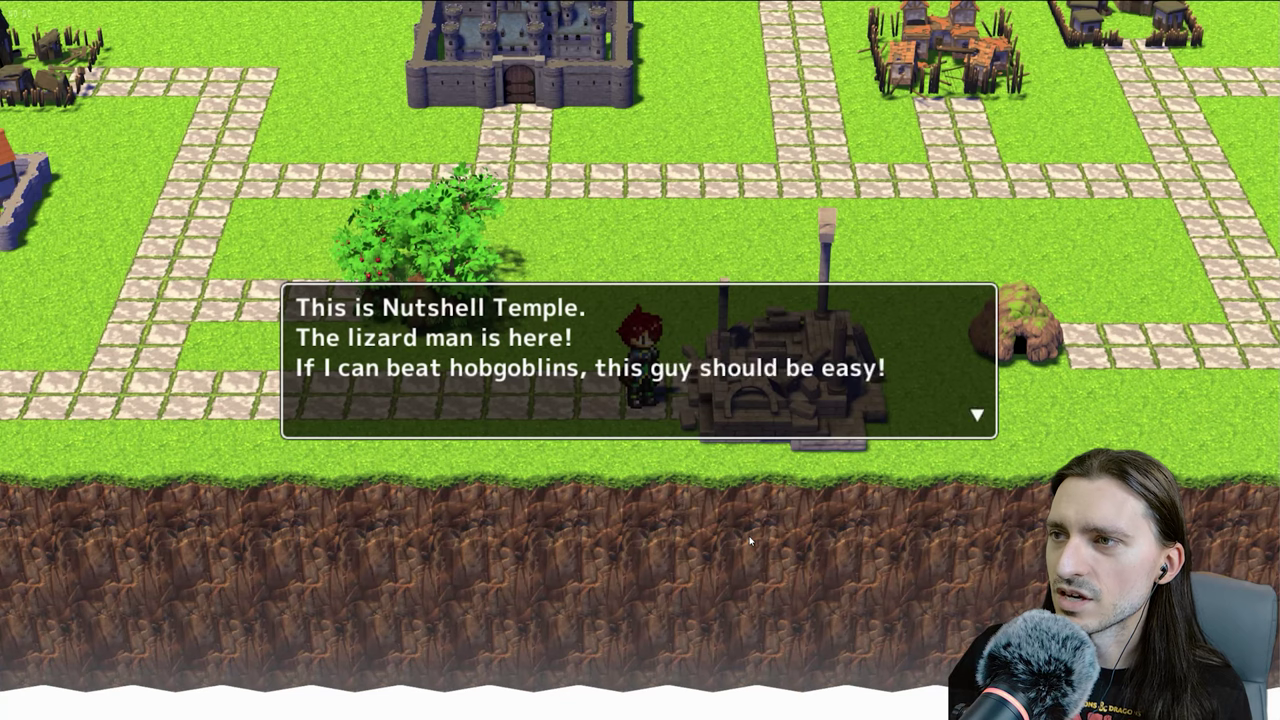
- Go to Nutshell Temple, choose Yes to enter, and defeat the lizardman
{"action": "key", "text": "Return"}
{"action": "key", "text": "Down"}
{"action": "key", "text": "Return"}
{"action": "key", "text": "Return"}
{"action": "key", "text": "Return"}
{"action": "key", "text": "Return"}
{"action": "key", "text": "Return"}
{"action": "key", "text": "Down"}
{"action": "key", "text": "Return"}
{"action": "key", "text": "Return"}
{"action": "key", "text": "Return"}
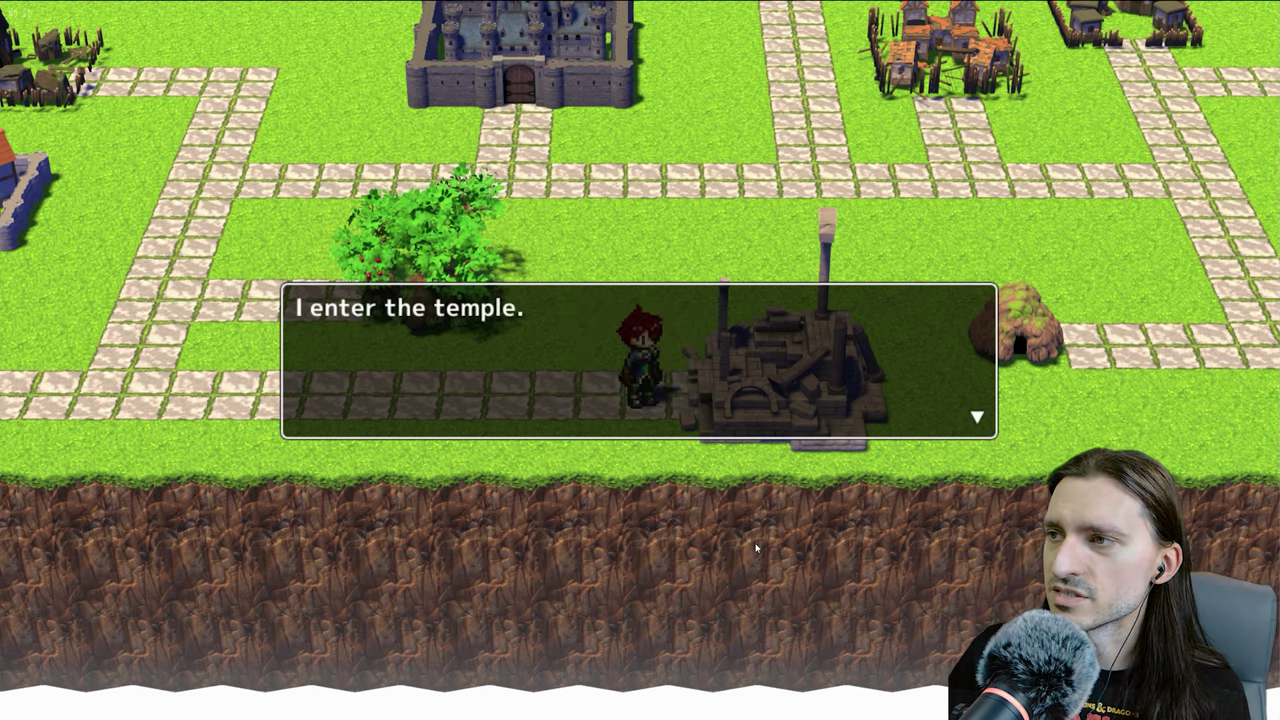
{"action": "key", "text": "Return"}
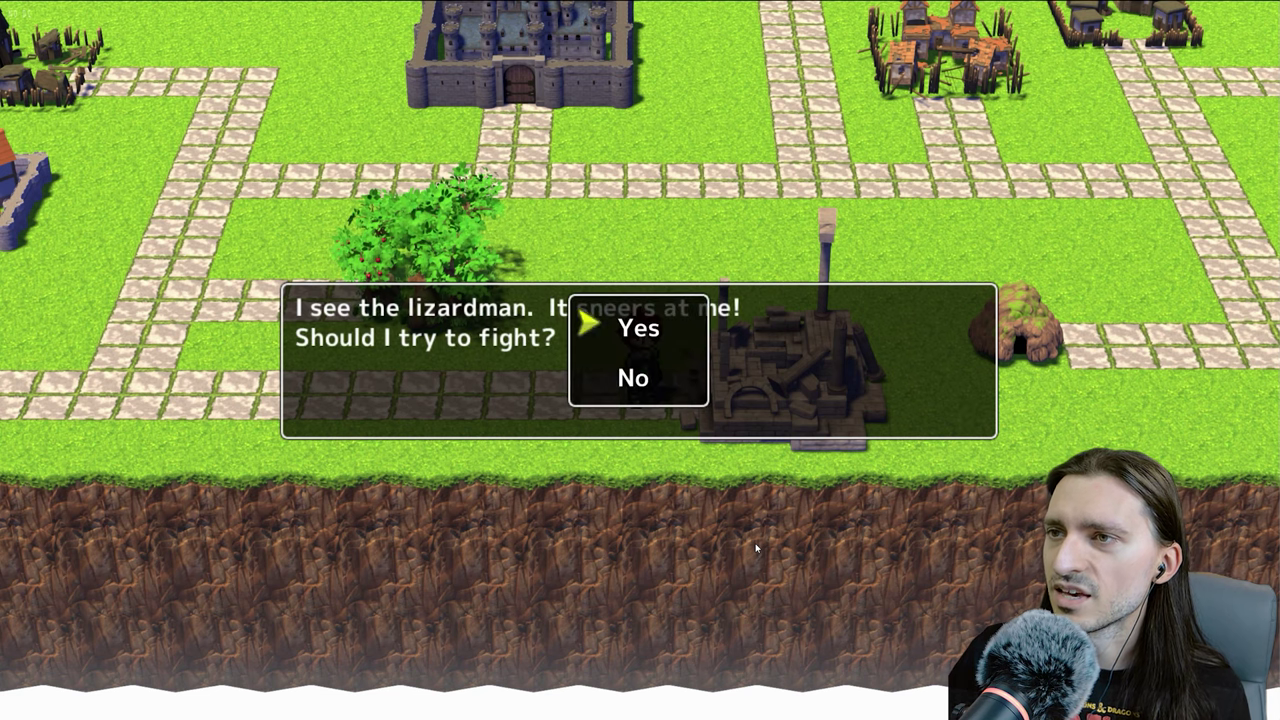
{"action": "key", "text": "Return"}
- Walk back to Justinville and read its messages reporting Battle Level 5
{"action": "key", "text": "Return"}
{"action": "key", "text": "Left"}
{"action": "key", "text": "Up"}
{"action": "key", "text": "Right"}
{"action": "key", "text": "Up"}
{"action": "key", "text": "Return"}
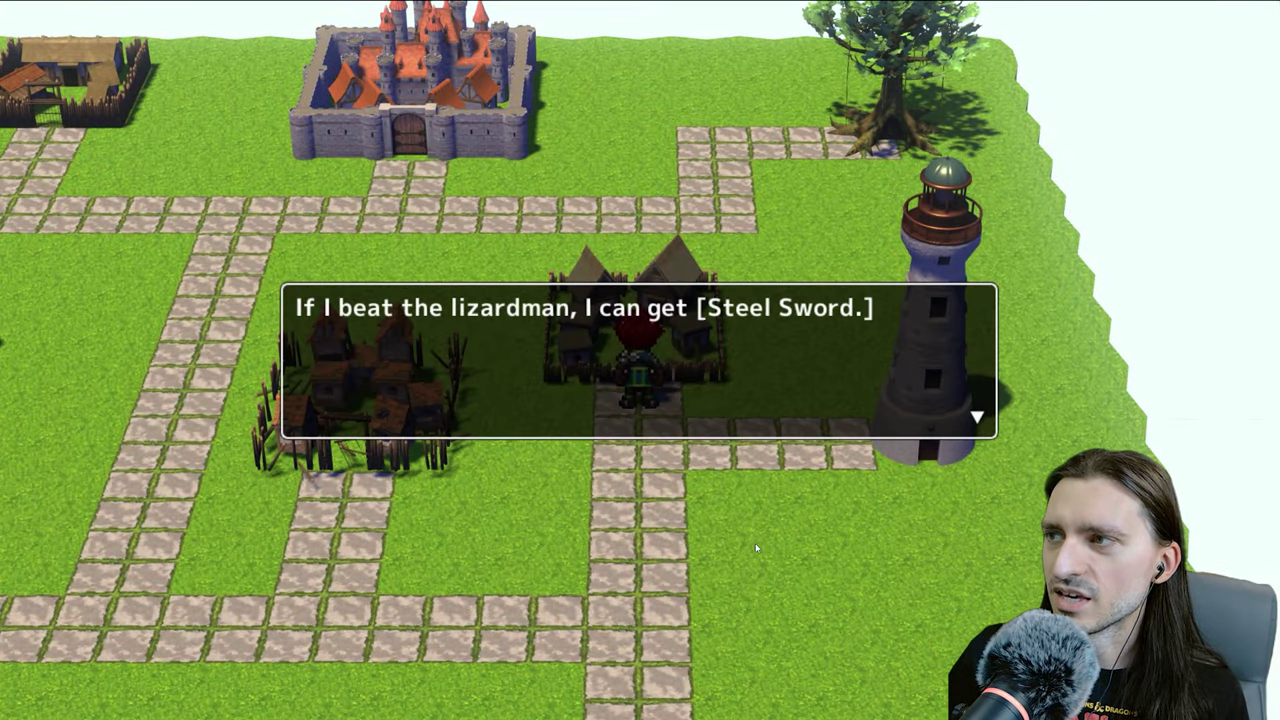
{"action": "key", "text": "Return"}
{"action": "key", "text": "Return"}
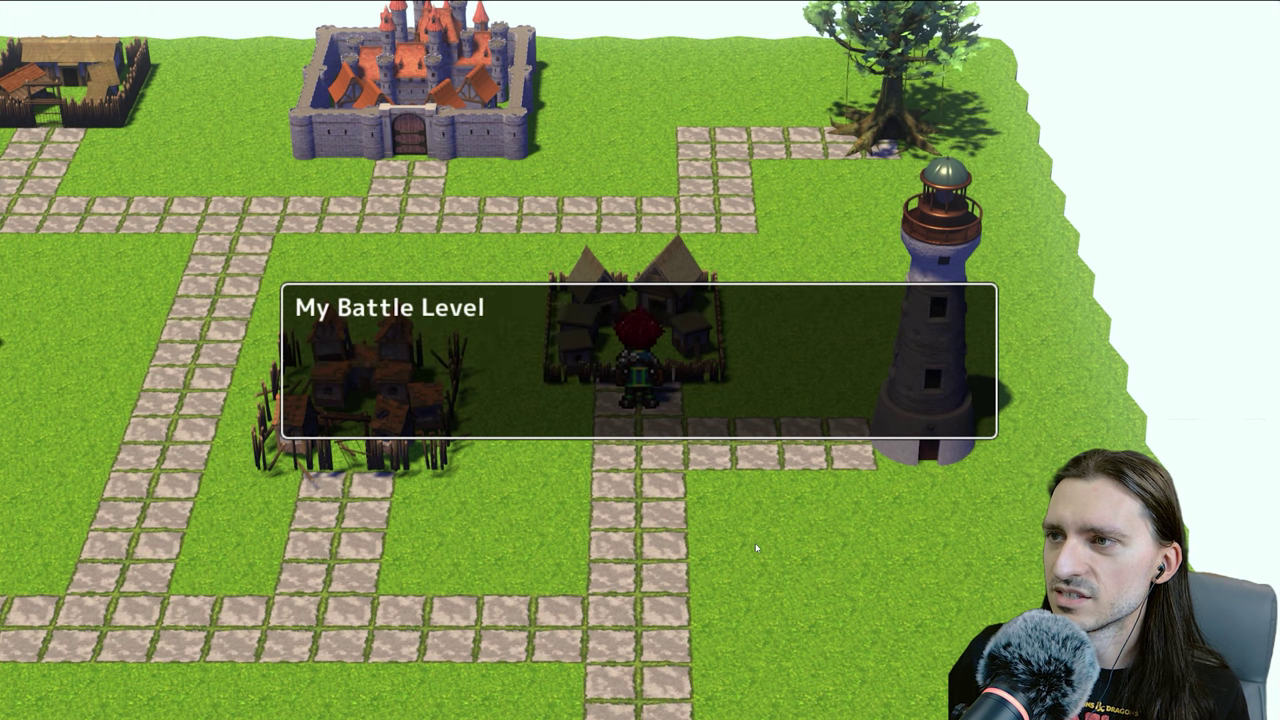
{"action": "key", "text": "Return"}
- Save the game to slot 1 from the in-game menu and return to the map
{"action": "key", "text": "Down"}
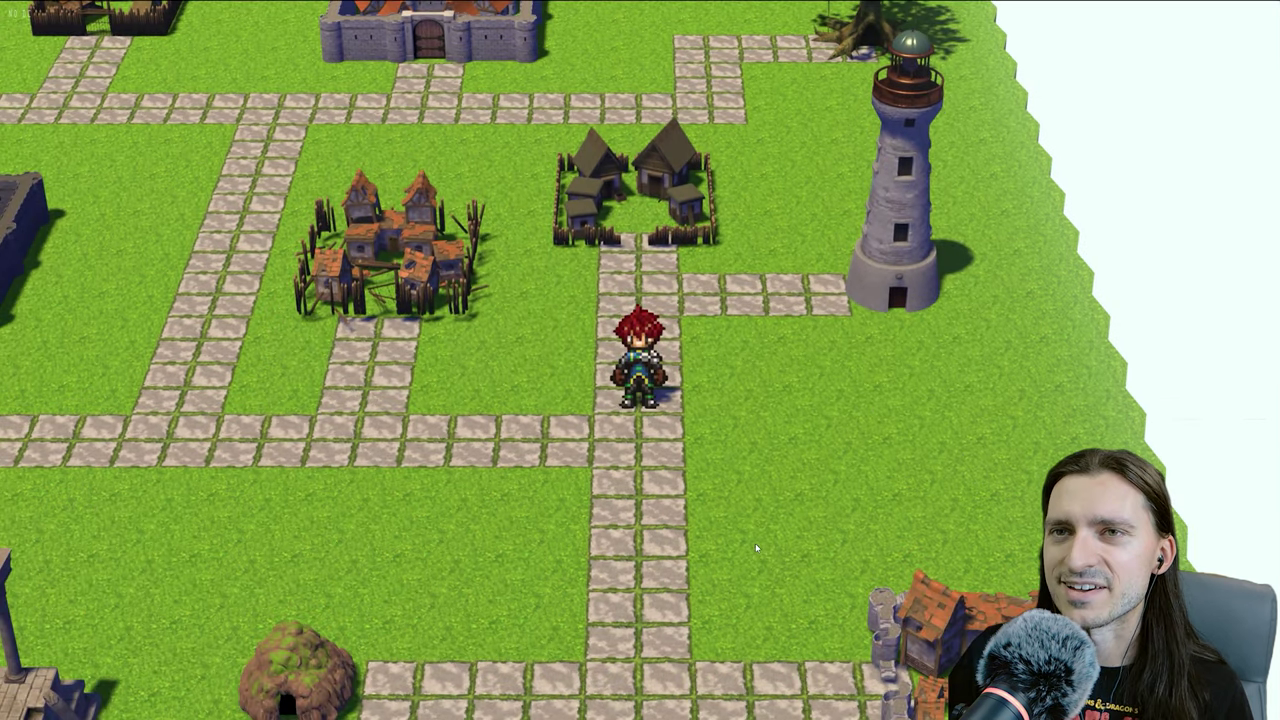
{"action": "key", "text": "Escape"}
{"action": "key", "text": "Right"}
{"action": "key", "text": "Down"}
{"action": "key", "text": "Down"}
{"action": "key", "text": "Down"}
{"action": "key", "text": "Return"}
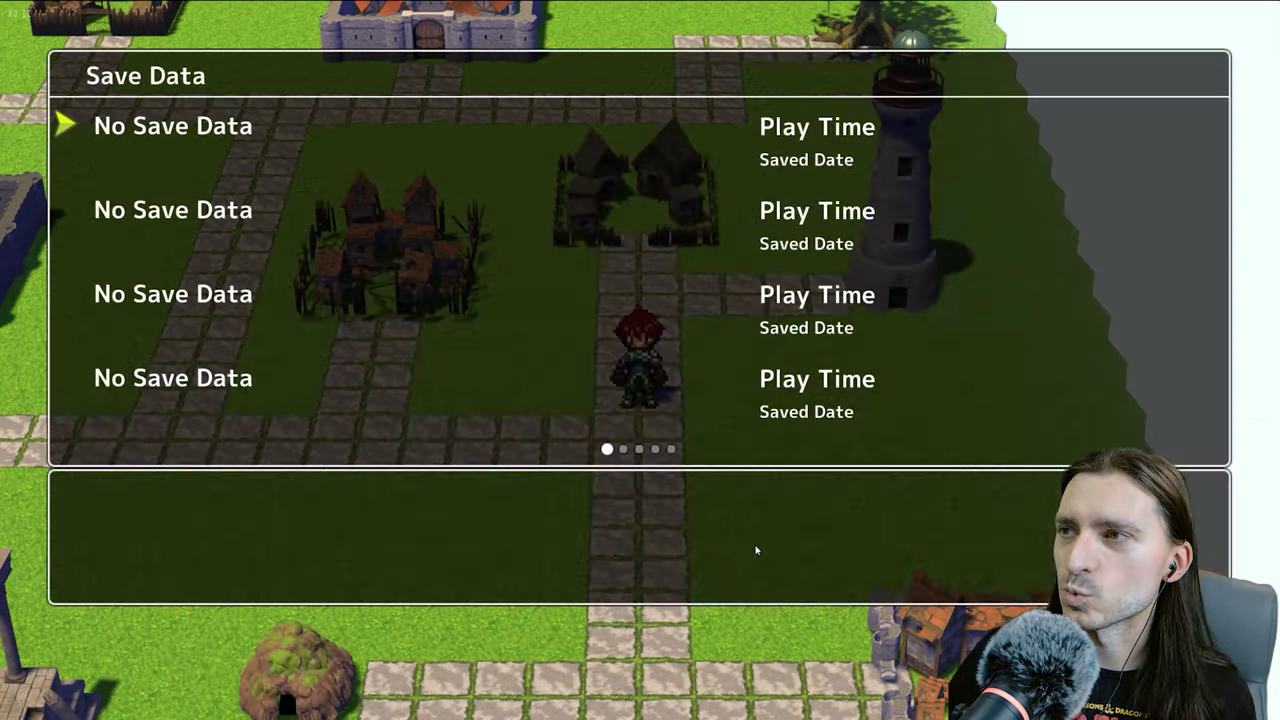
{"action": "key", "text": "Return"}
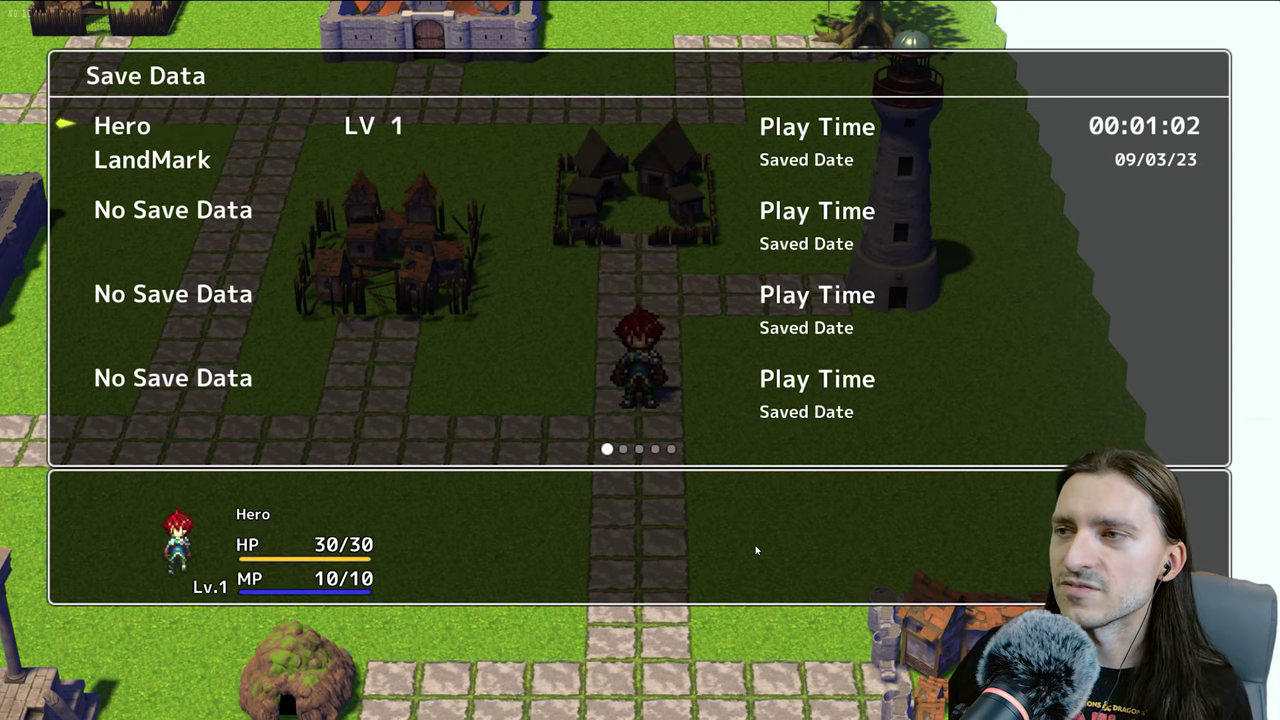
{"action": "key", "text": "Escape"}
{"action": "key", "text": "Escape"}
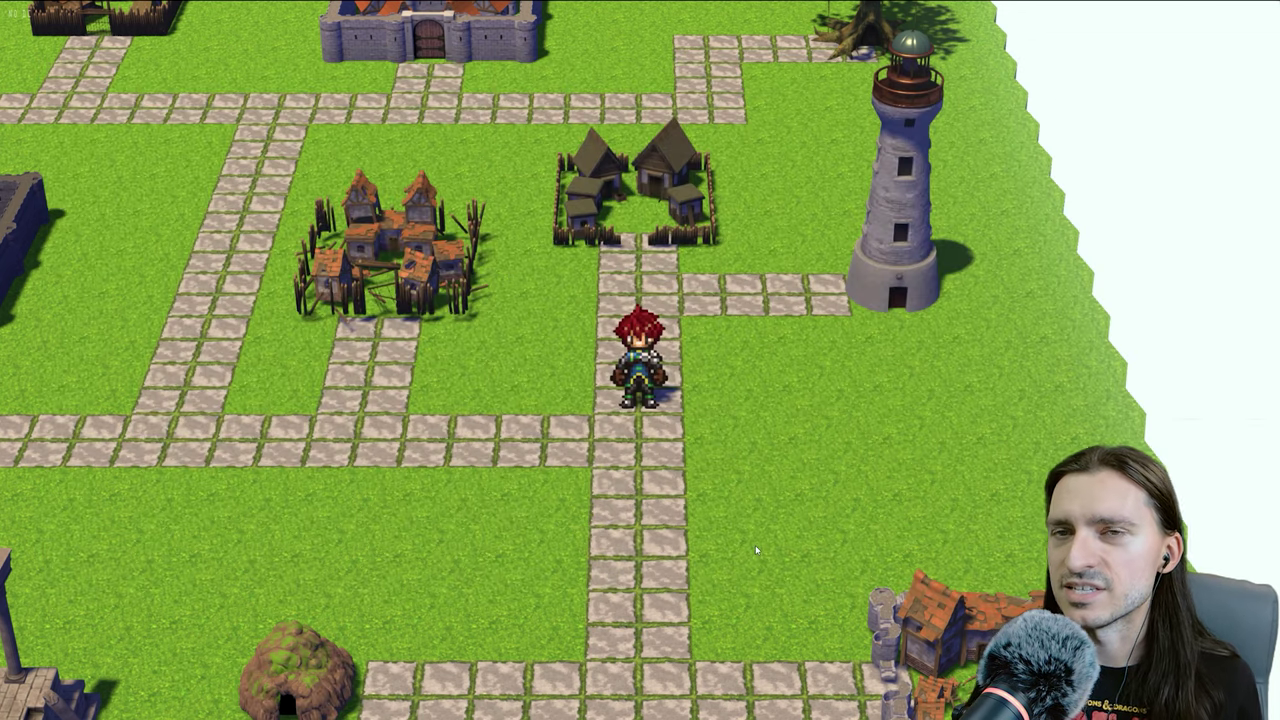